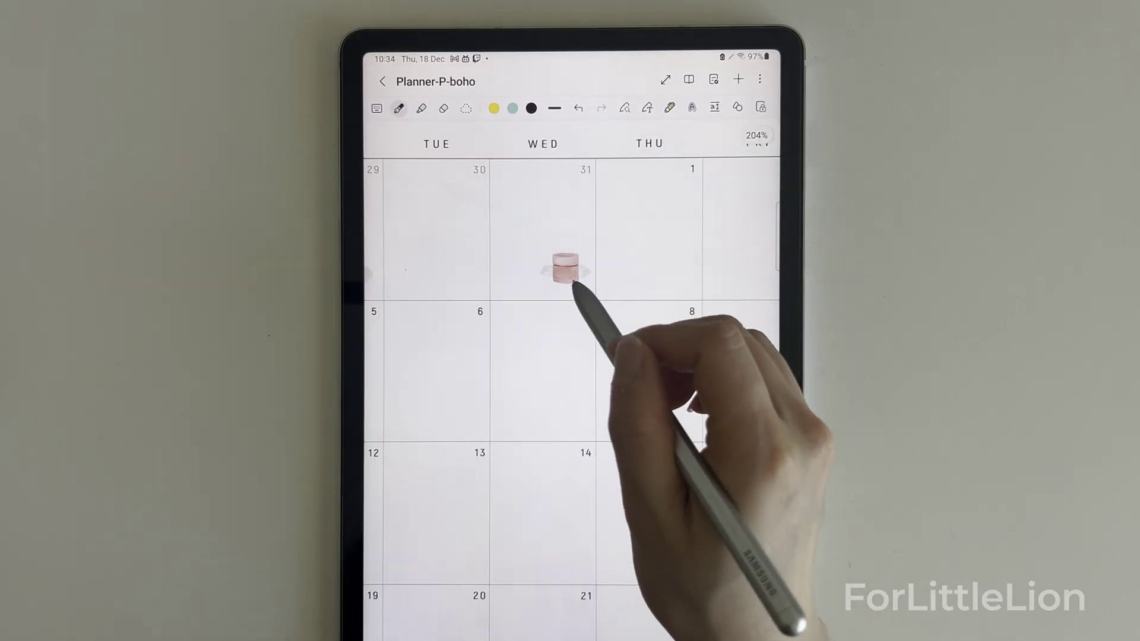
- Paste three sticker copies into the Wednesday cells and highlight the words 'Holiday mode'
click(560, 446)
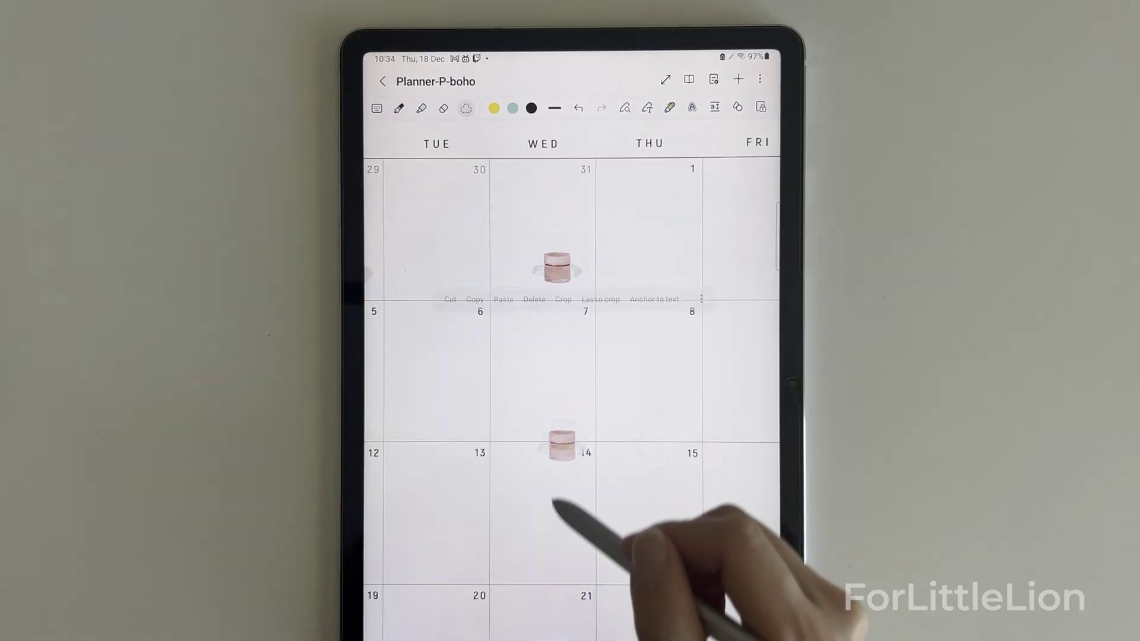
click(561, 555)
scroll(571, 356, down, 5)
click(567, 452)
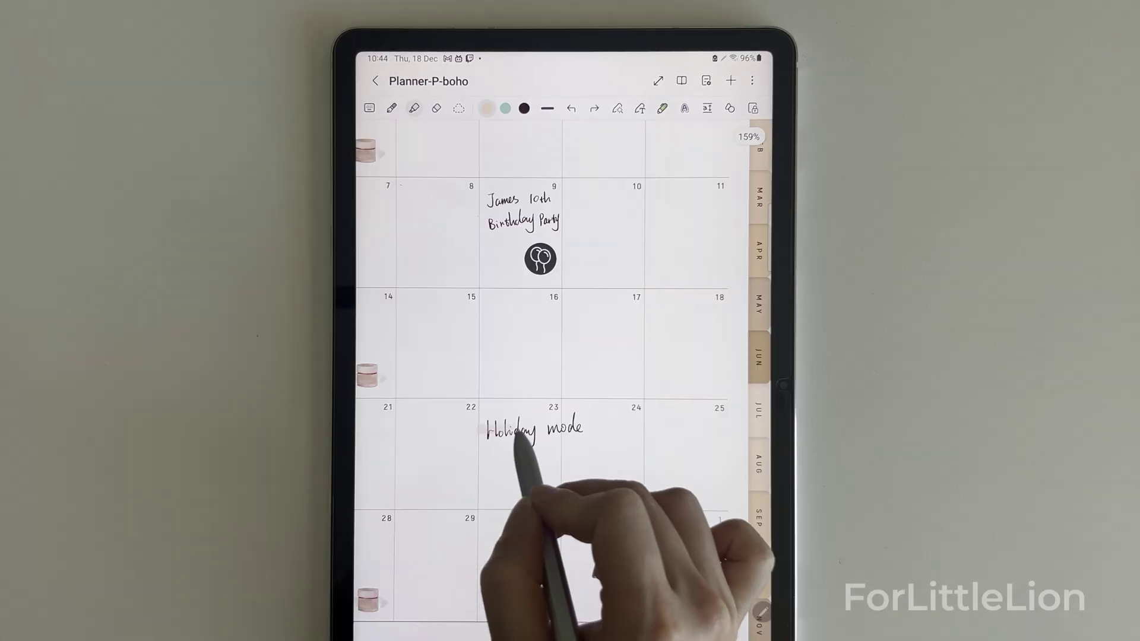
drag(517, 427, 731, 431)
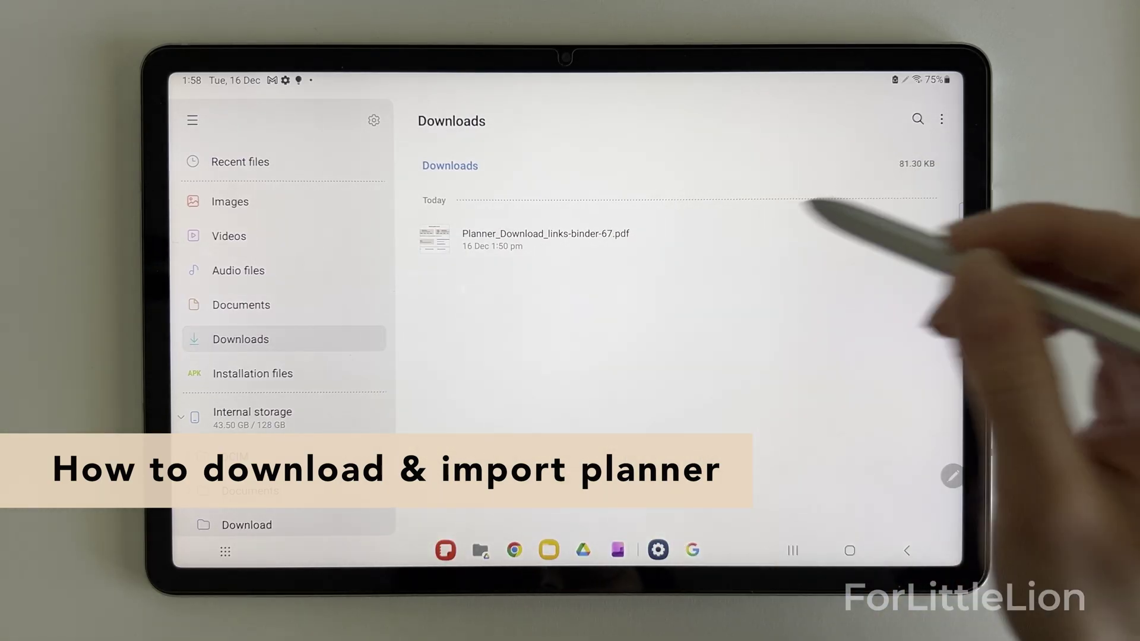
- Open Planner_Download_links-binder-67.pdf from Downloads in a reader picked from the full app list
click(632, 239)
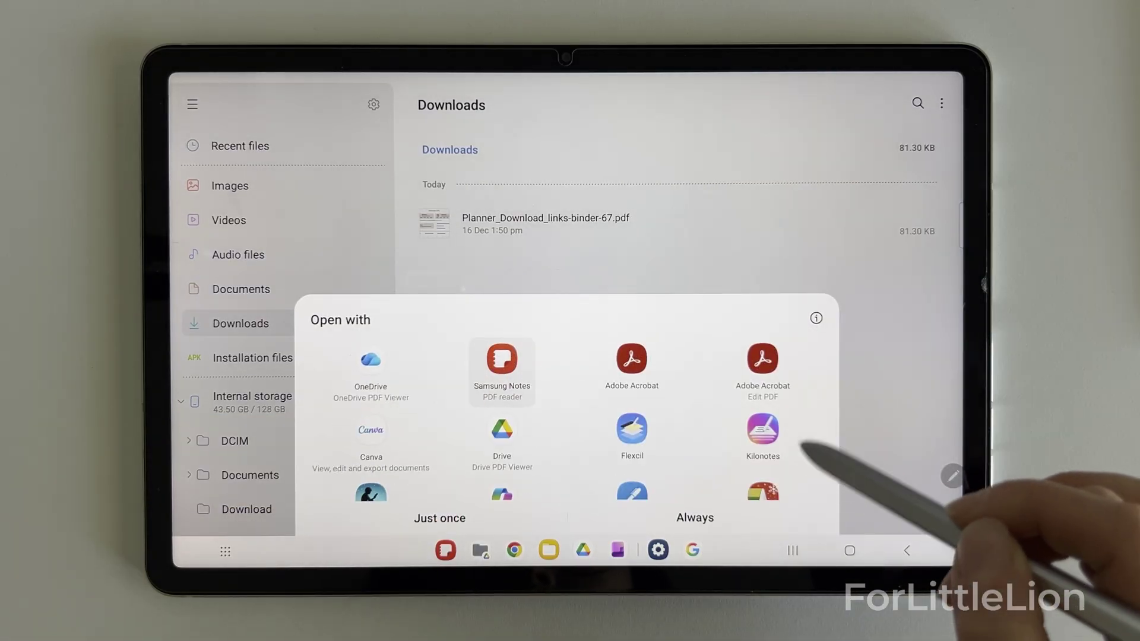
drag(806, 445, 739, 318)
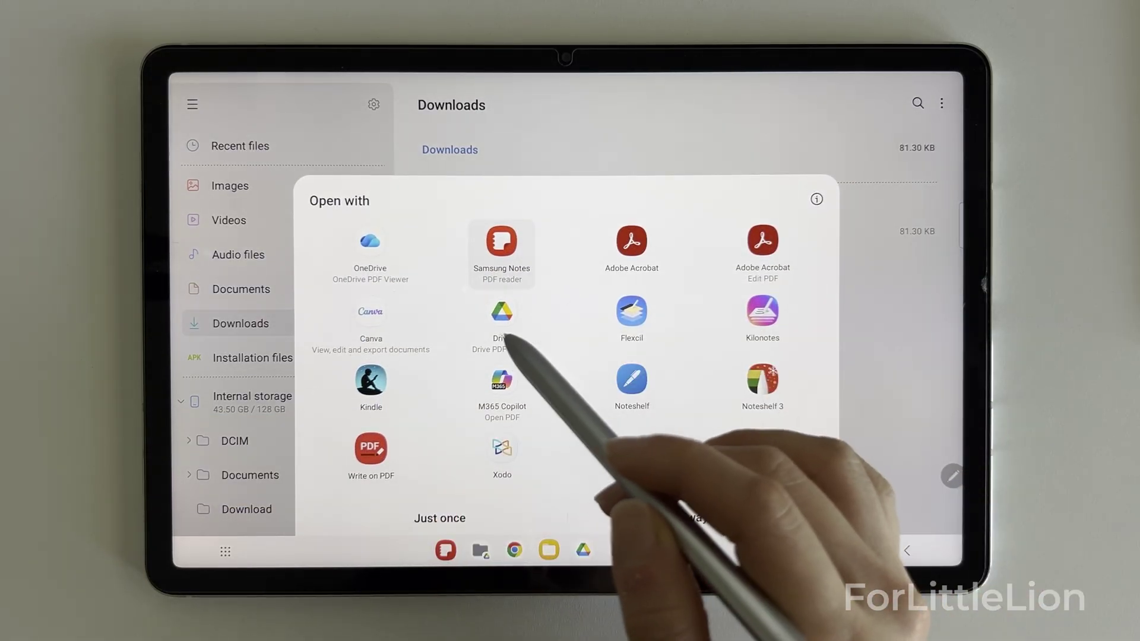
click(502, 241)
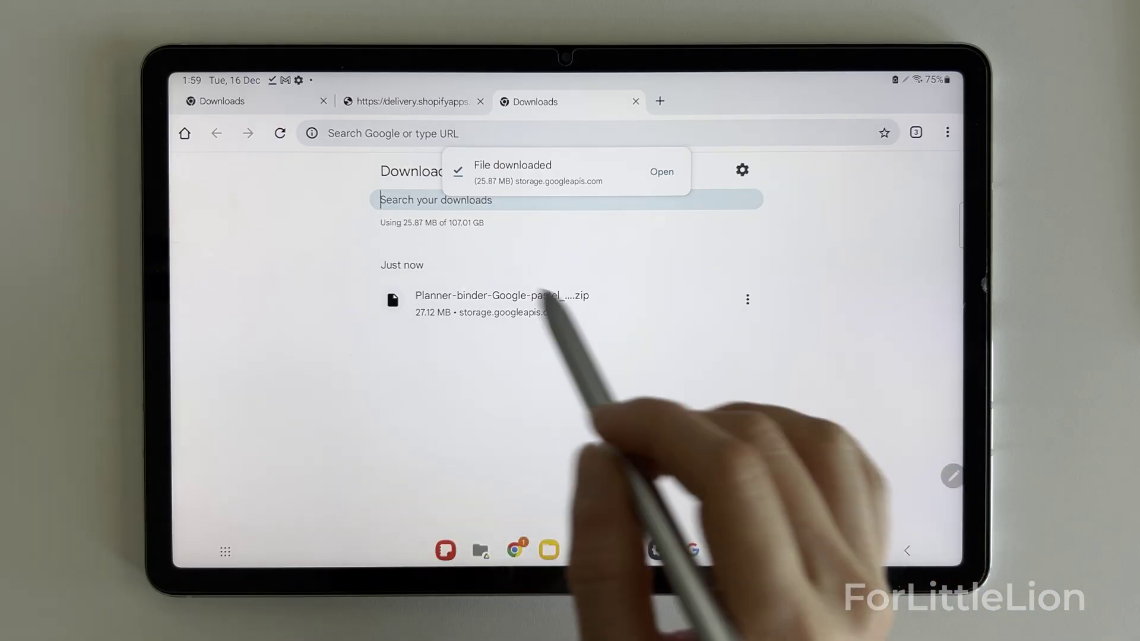
- Extract the Planner-binder-Google-pastel_26 zip into a new folder and open the boxed week Monday PDF
click(558, 304)
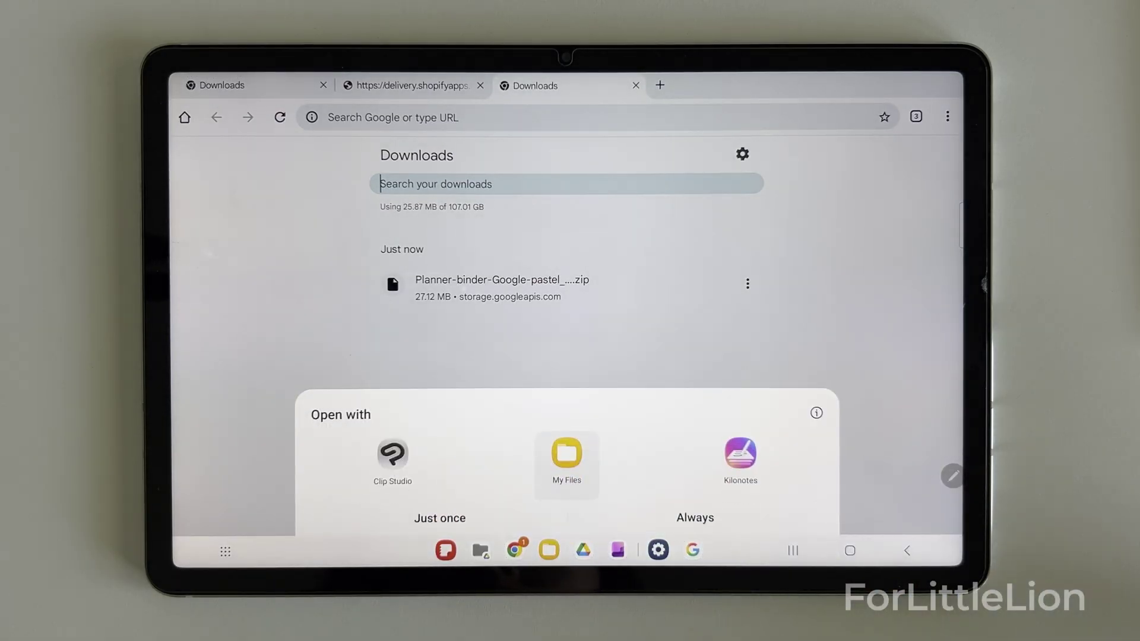
click(577, 456)
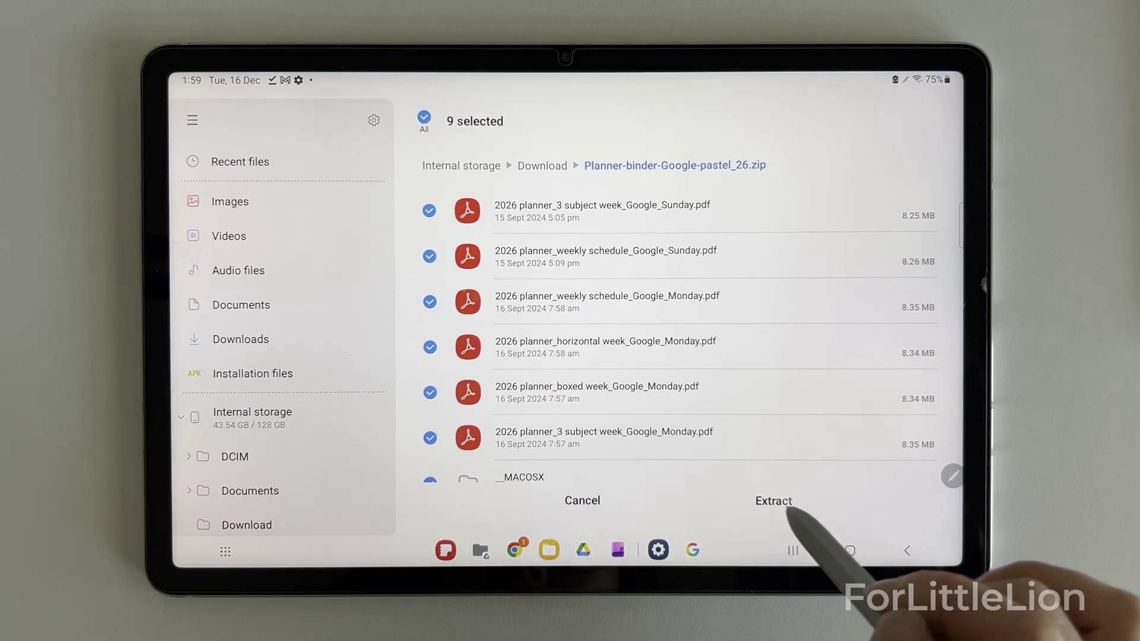
click(774, 501)
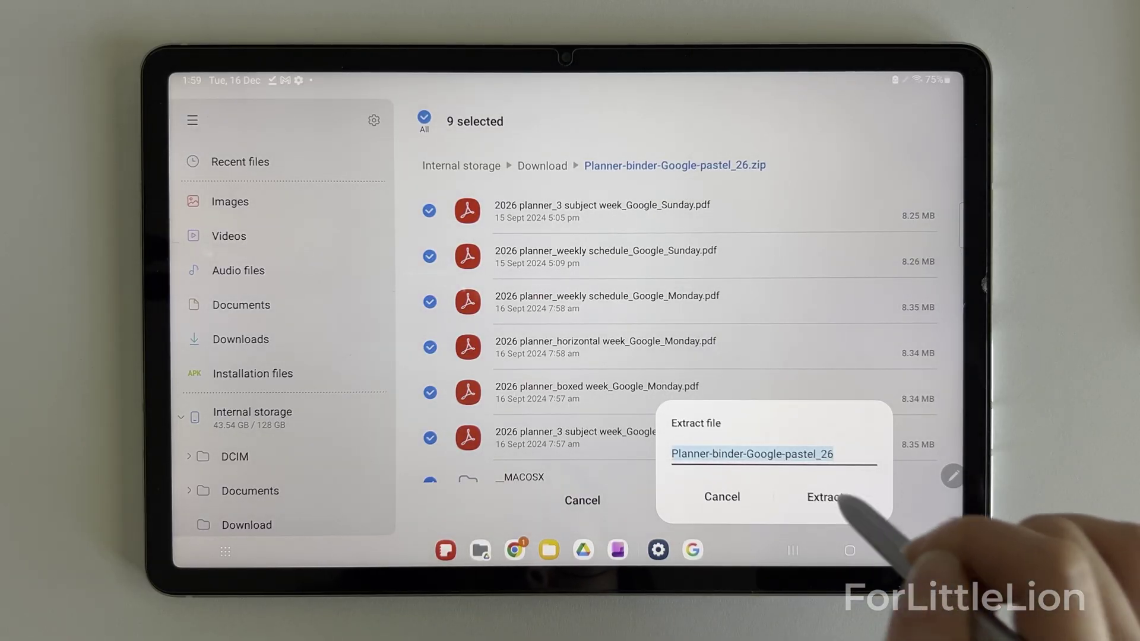
click(829, 497)
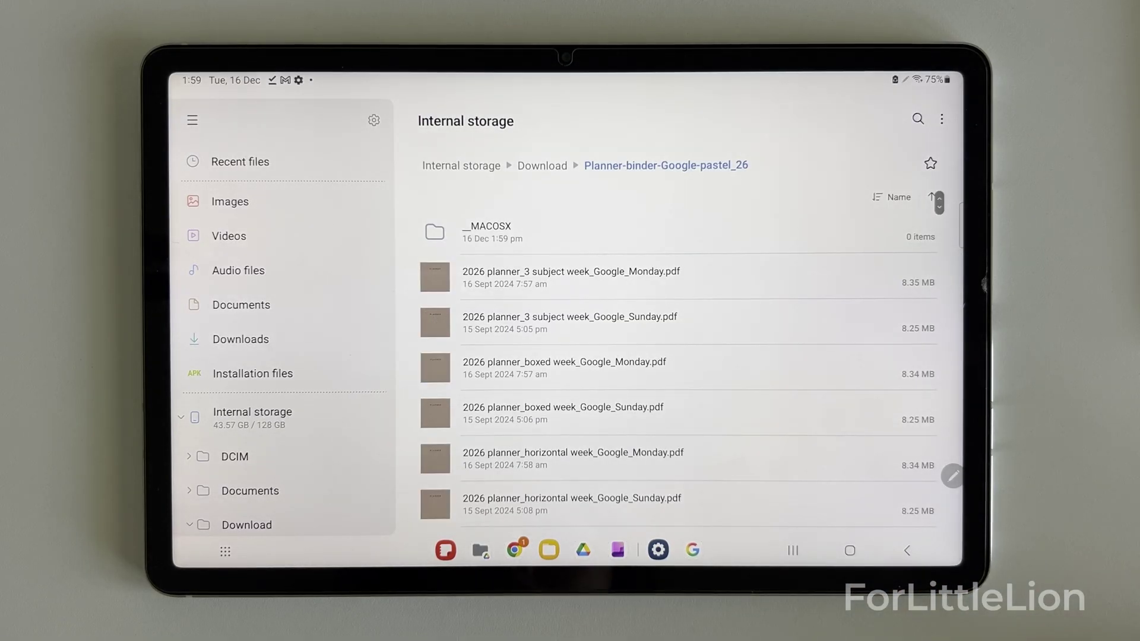
click(771, 370)
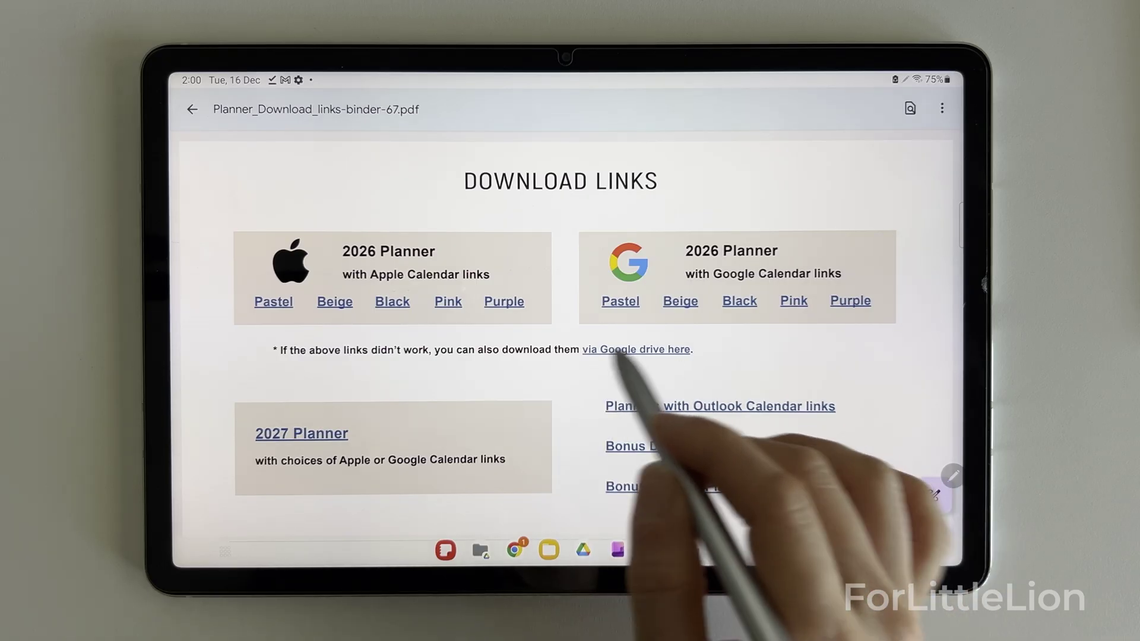
- Follow the Drive link to the pastel folder, list its files, and select the horizontal week Google Monday PDF
click(659, 350)
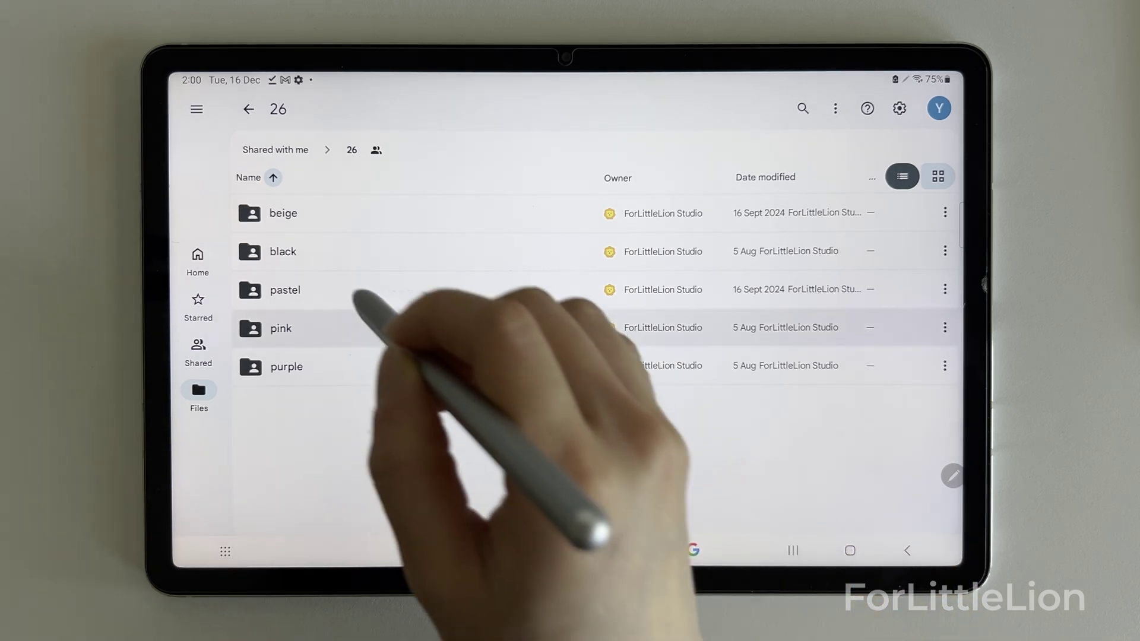
click(357, 290)
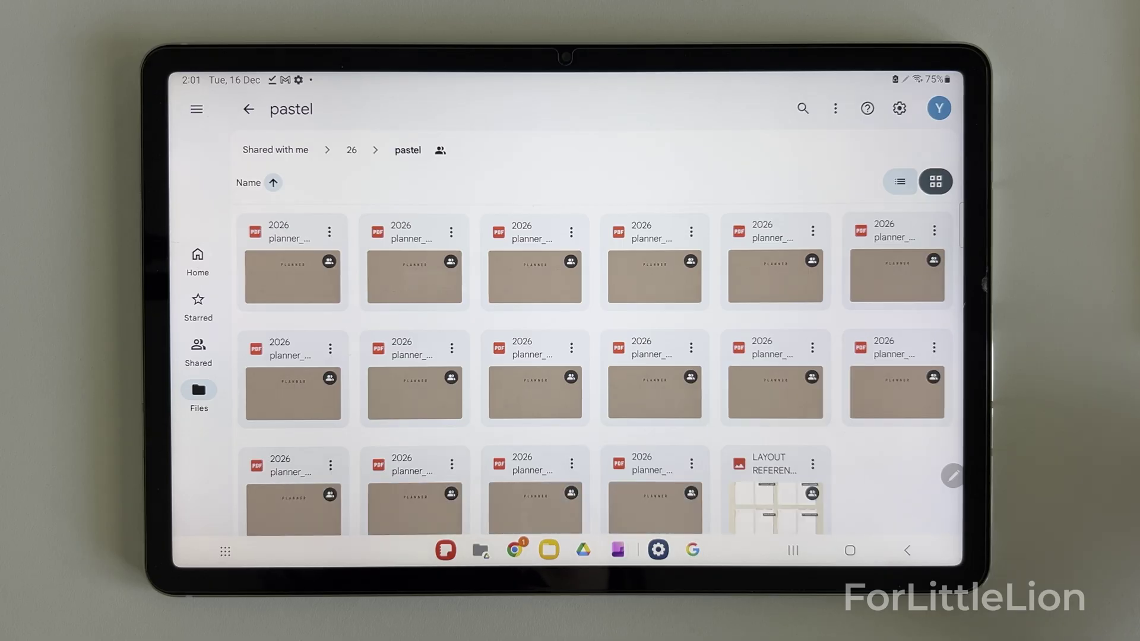
click(901, 182)
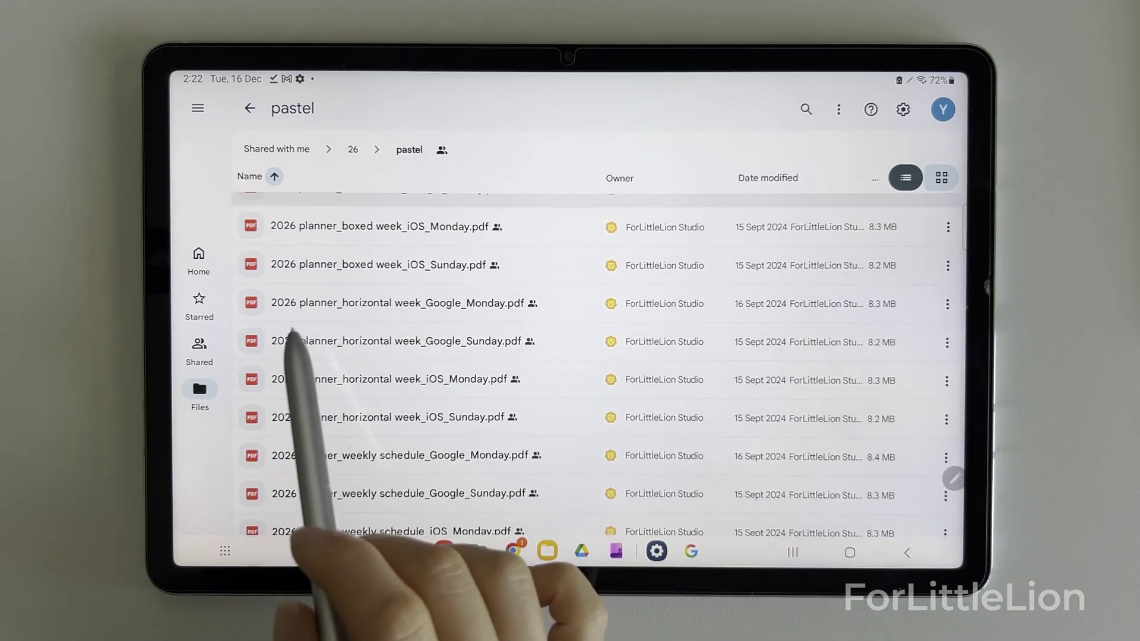
click(298, 318)
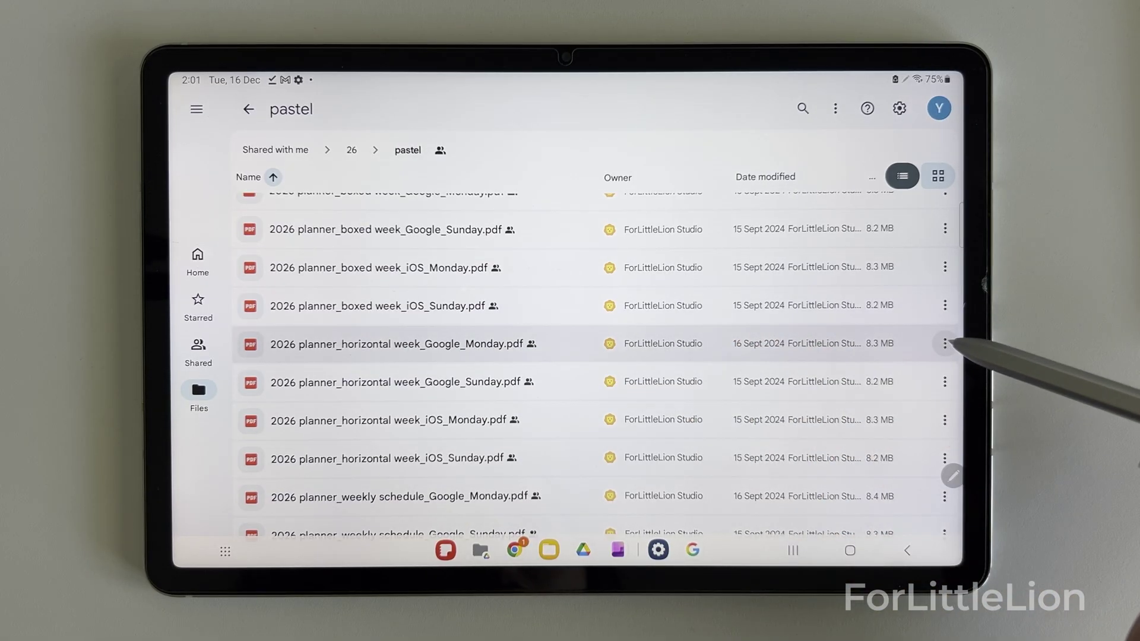
- Send a copy of the horizontal week Google Monday PDF from its menu into a new Samsung Notes note
click(946, 343)
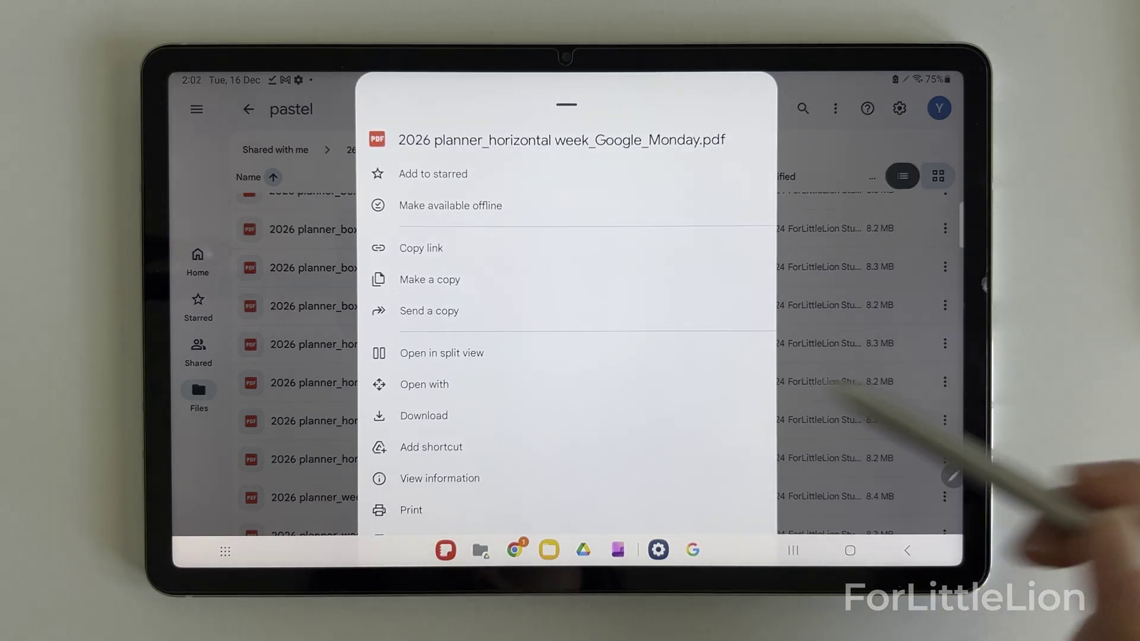
click(437, 311)
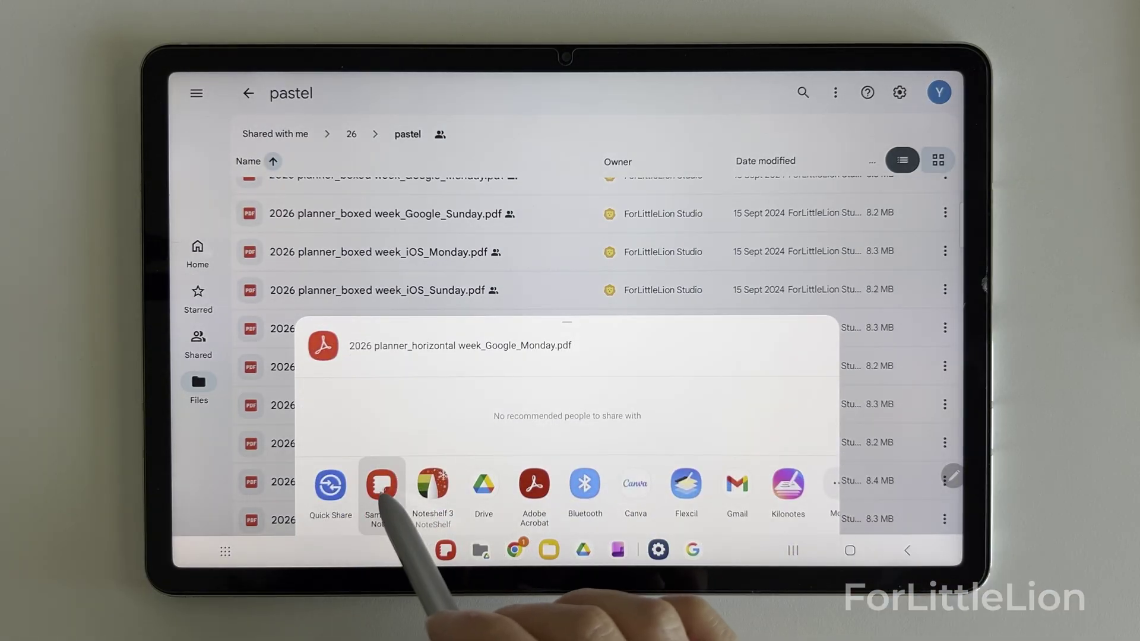
click(382, 488)
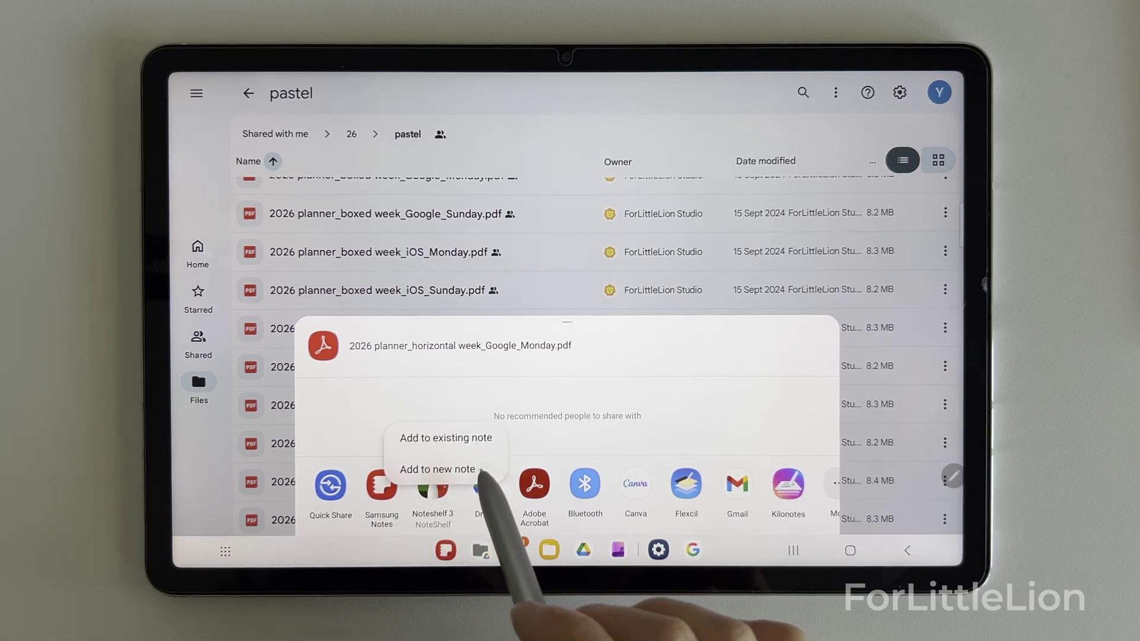
click(477, 469)
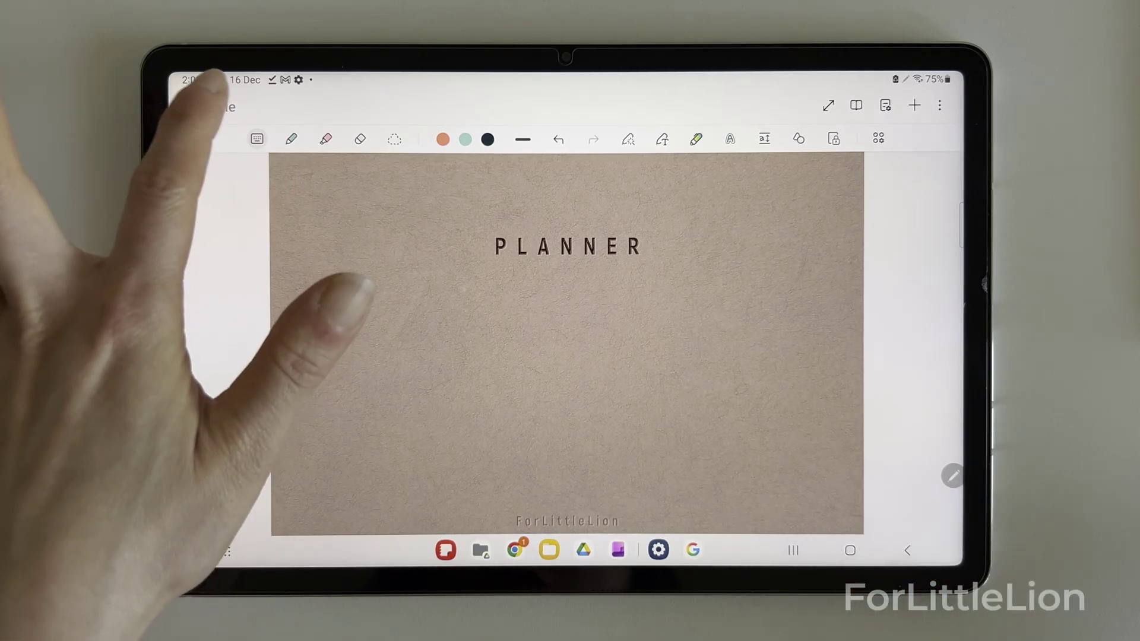
- Title the imported note 'My 2026 Planner'
click(222, 107)
text(My)
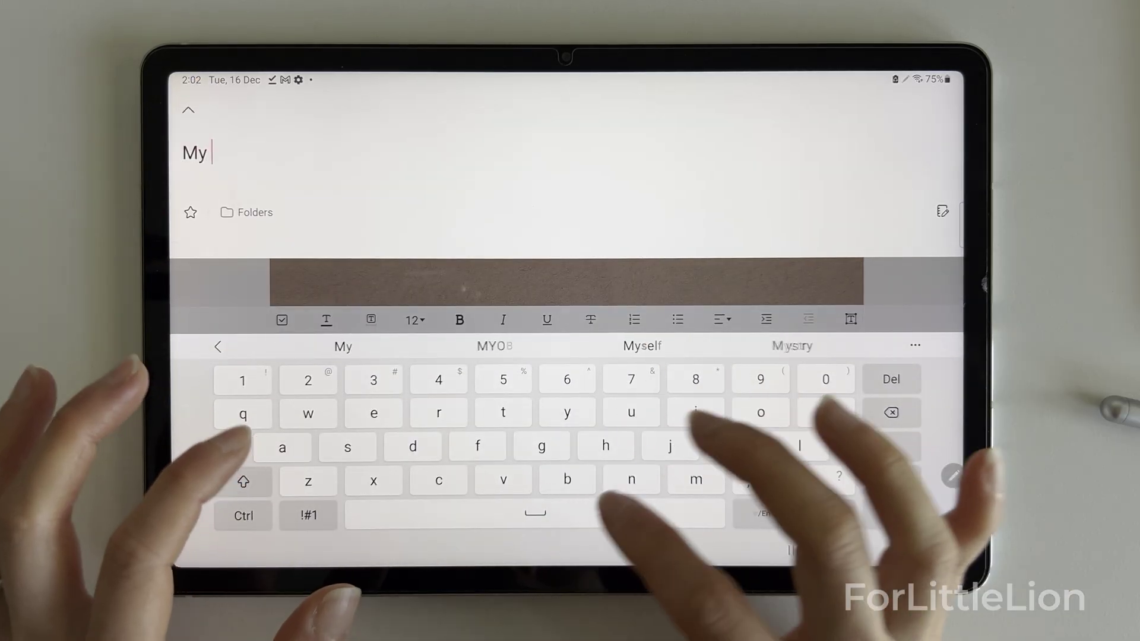
text( 2026 Planner)
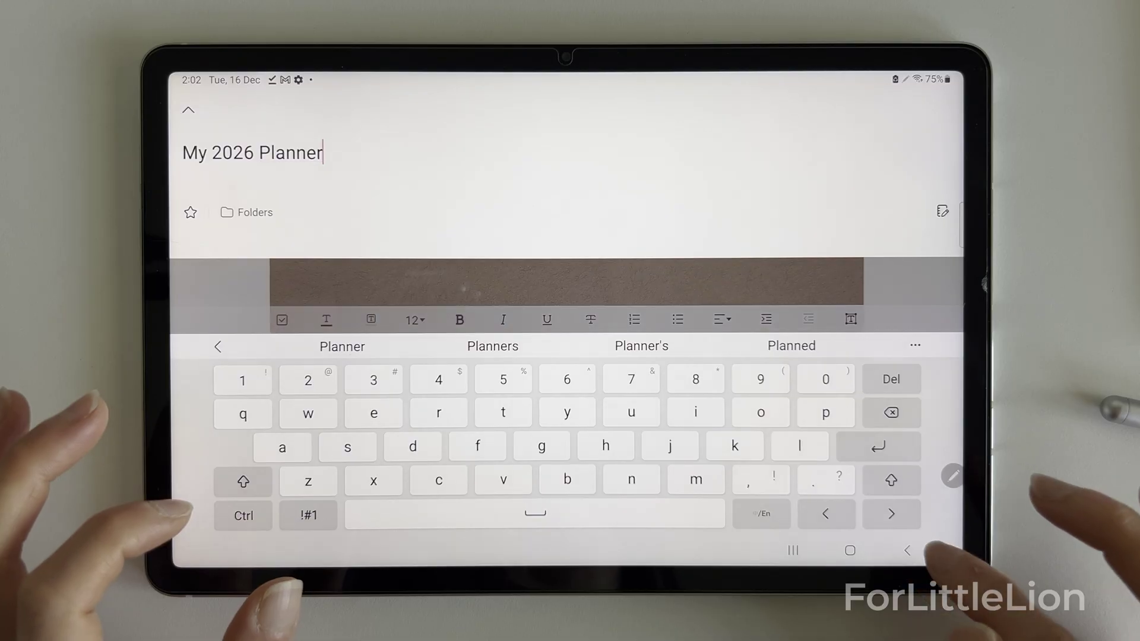
click(907, 549)
click(899, 446)
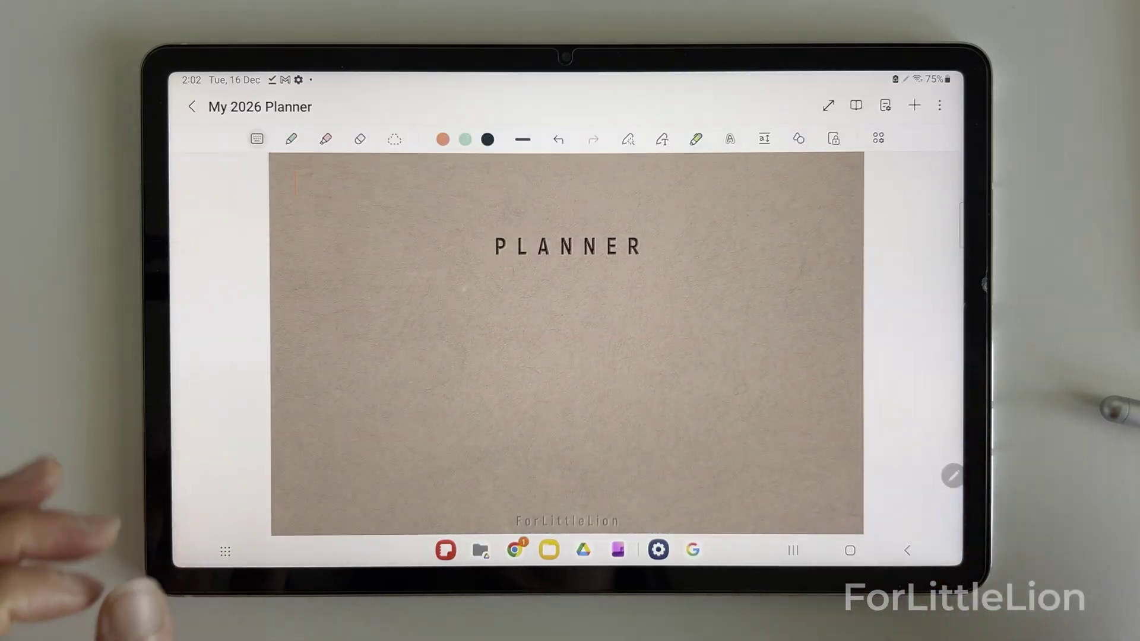
scroll(713, 356, down, 3)
scroll(713, 357, down, 3)
scroll(739, 383, down, 5)
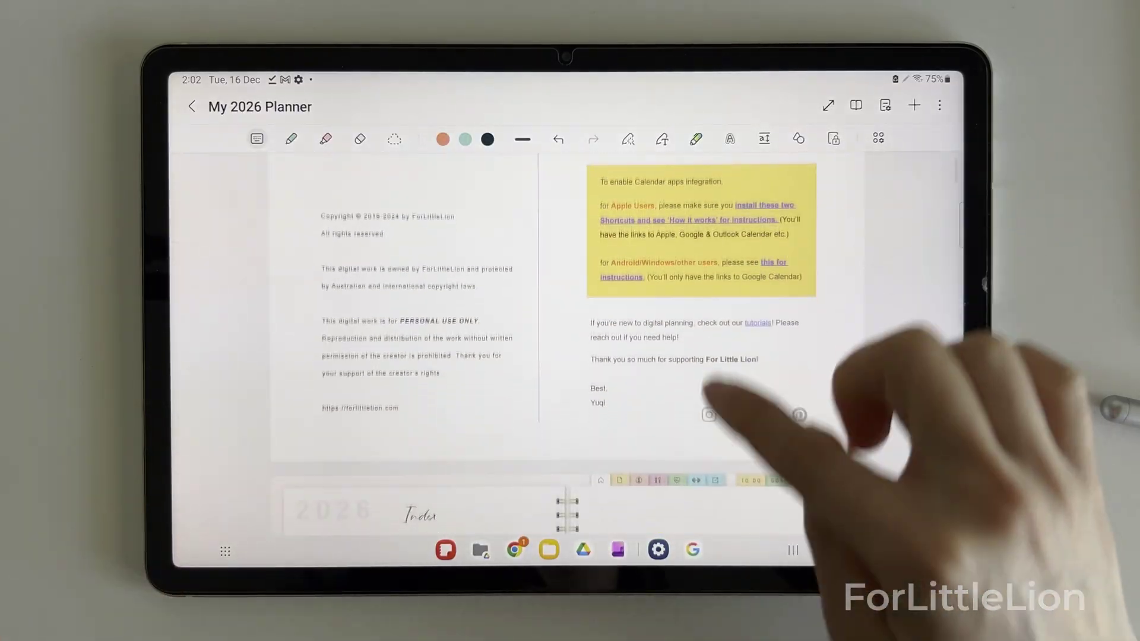
scroll(740, 356, down, 5)
scroll(713, 374, down, 3)
scroll(704, 374, down, 5)
scroll(713, 356, down, 3)
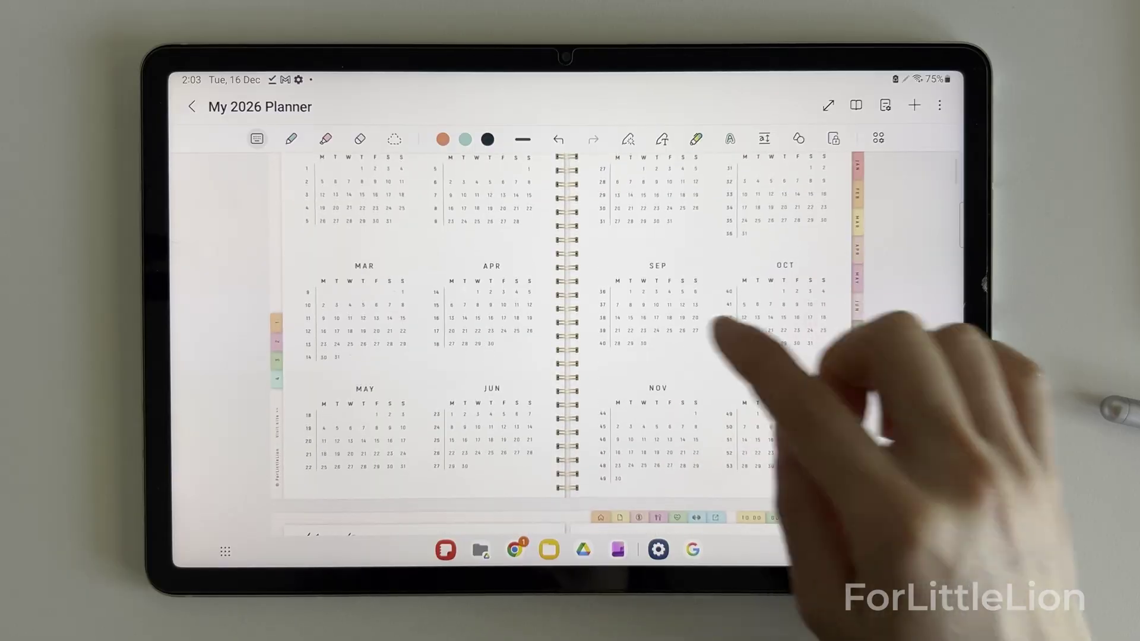
- Set the page scroll direction to Horizontal in Page settings
click(939, 106)
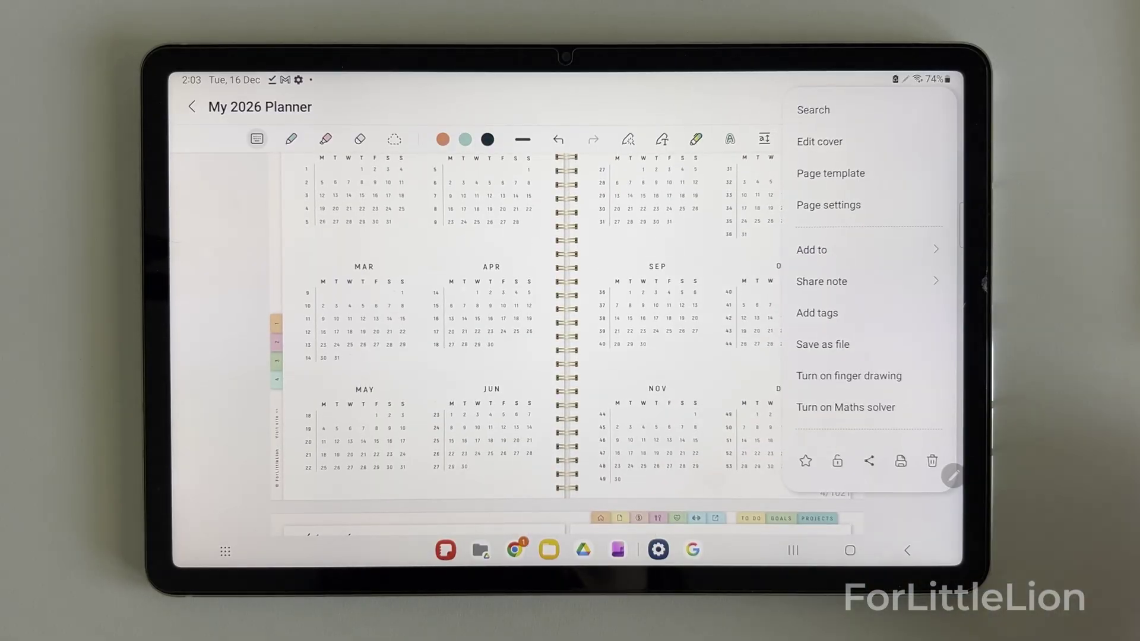
click(829, 205)
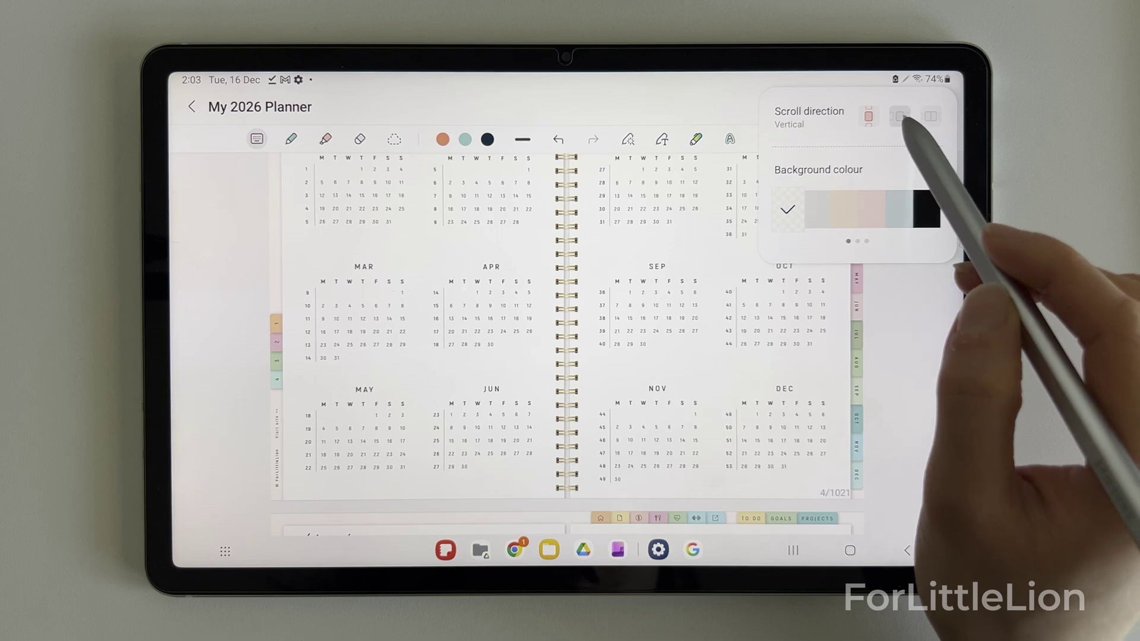
click(899, 116)
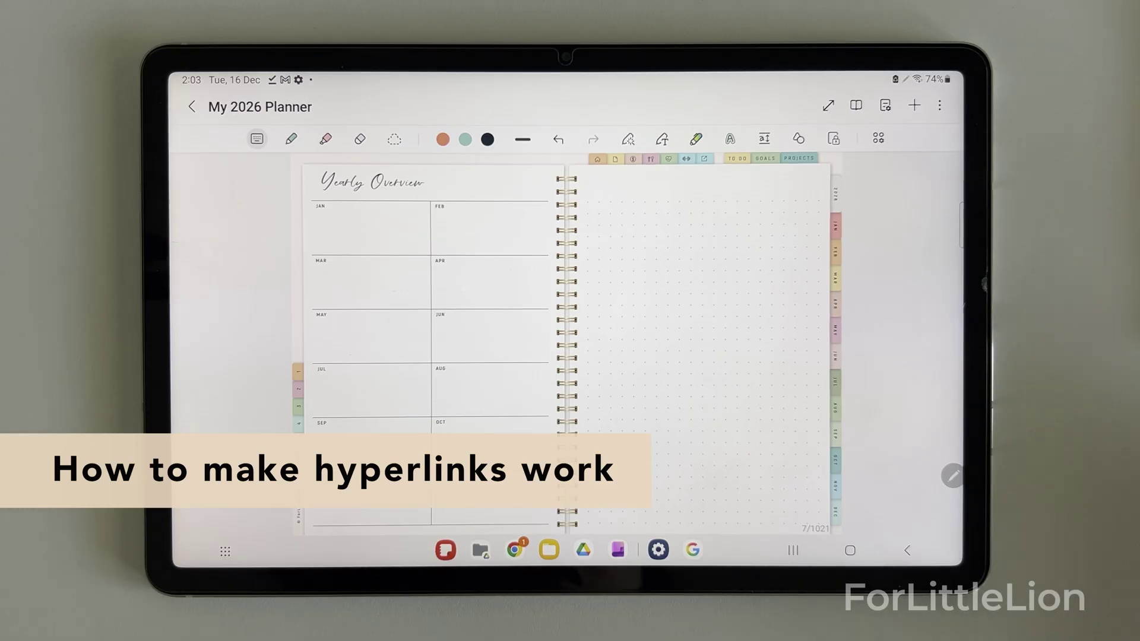
- In read-only mode, go via the Index back to the HELLO page and follow the Google Calendar instructions link
click(856, 105)
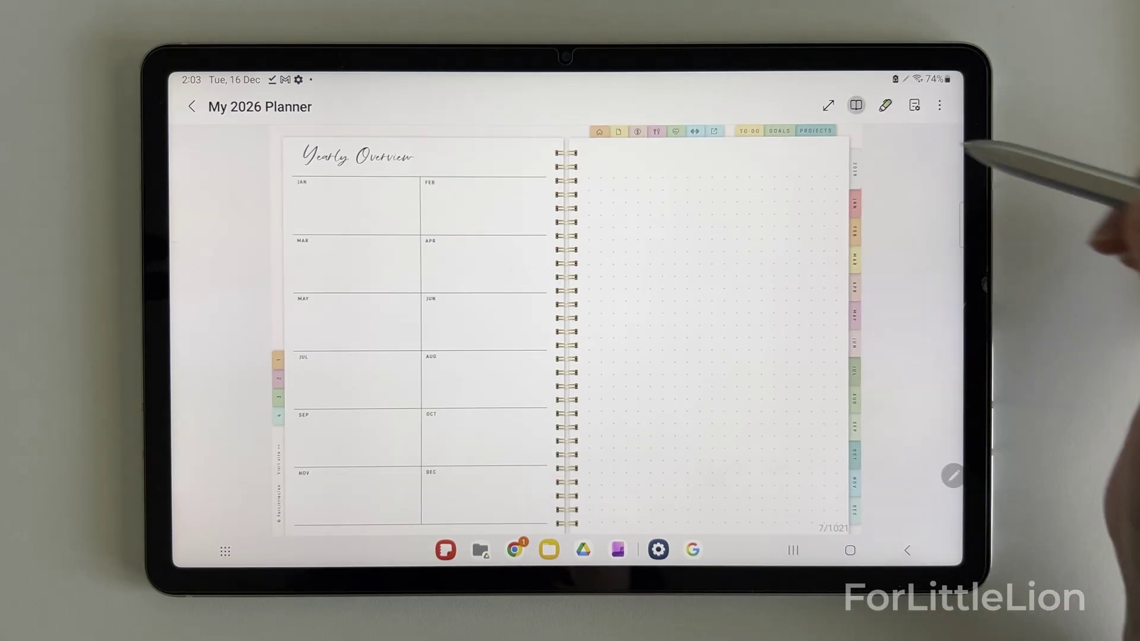
click(855, 287)
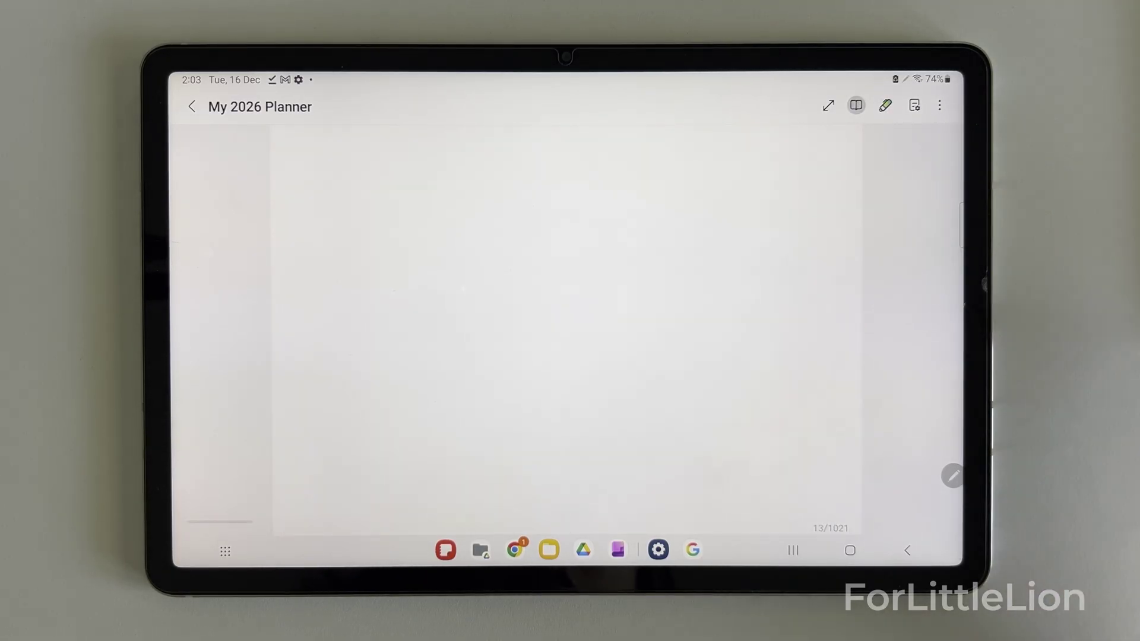
click(766, 327)
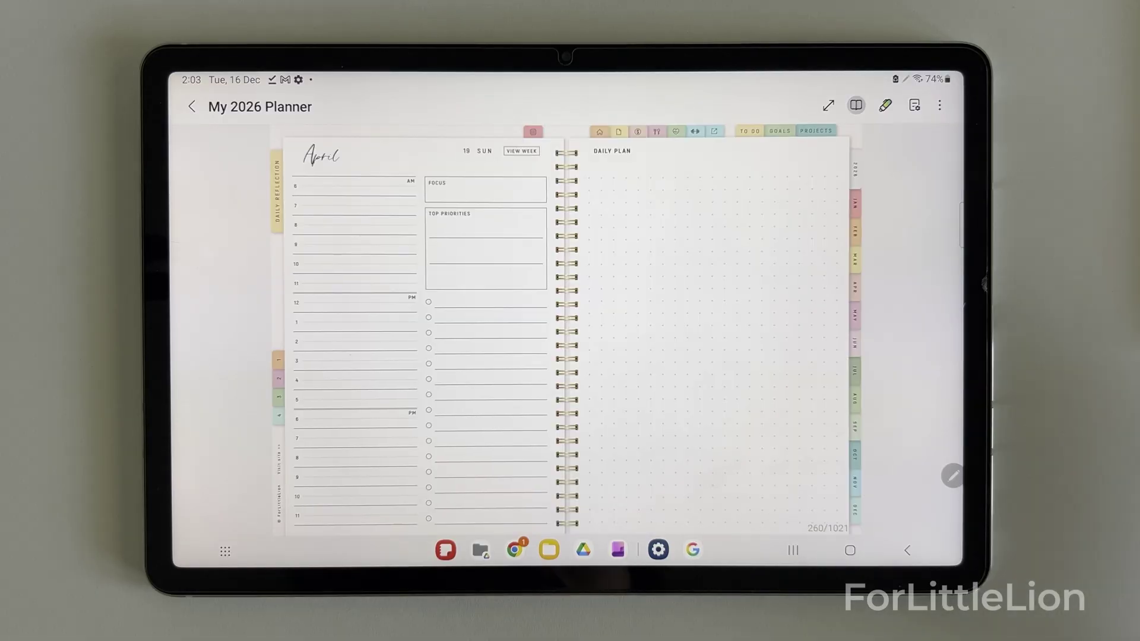
click(653, 130)
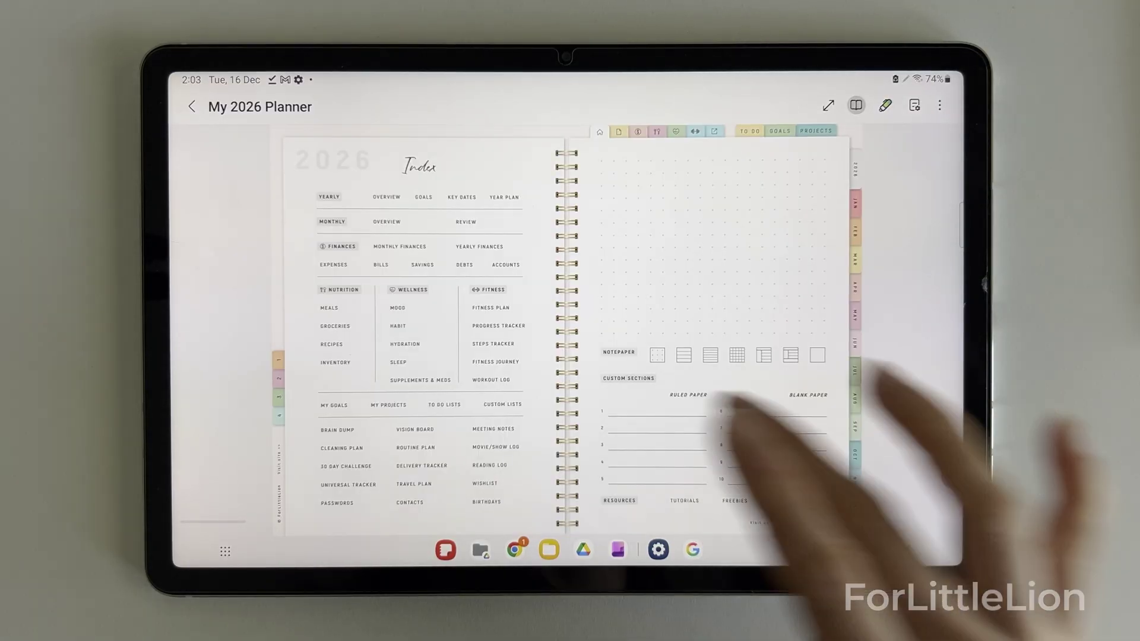
drag(764, 433, 1025, 433)
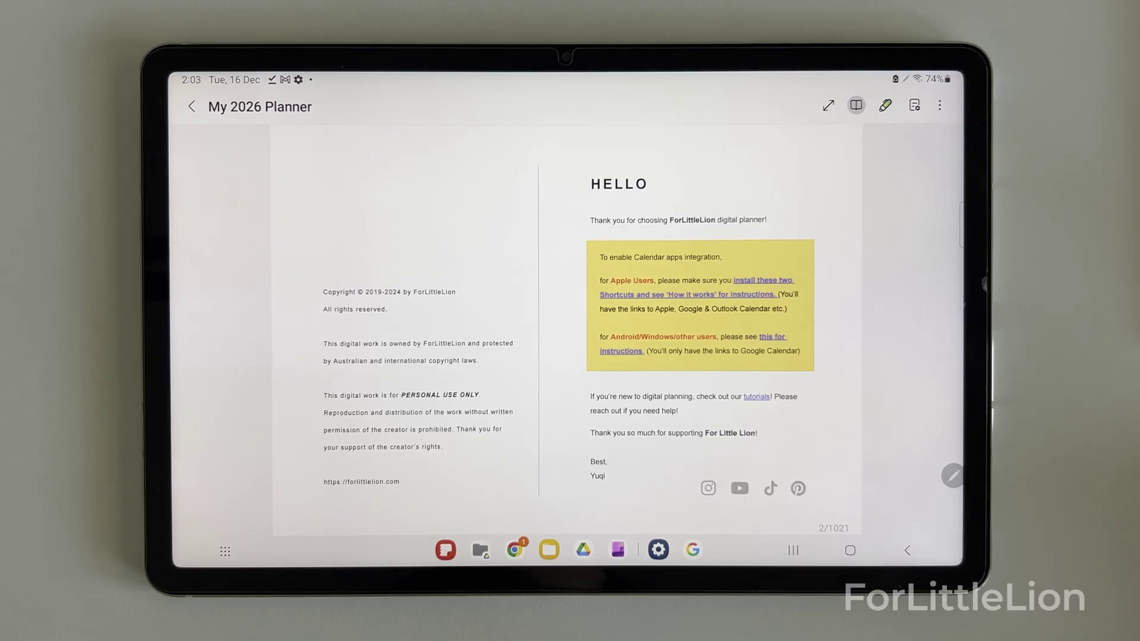
click(771, 336)
drag(916, 443, 943, 239)
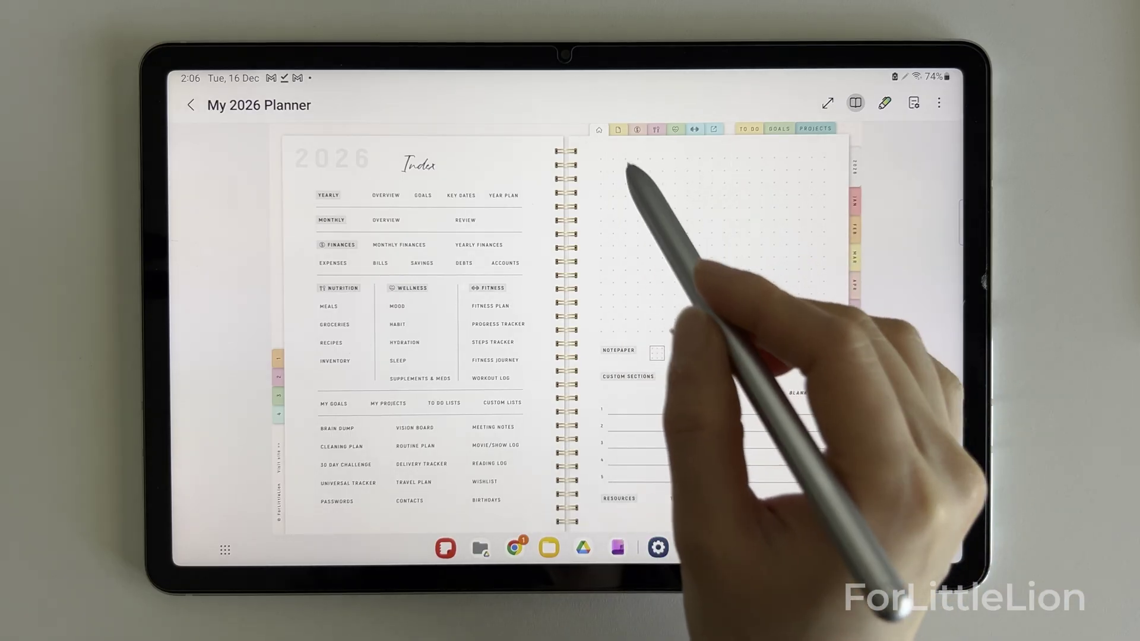
- Jump through the notepaper, finances, meals, wellness, fitness and 2026 yearly calendar sections
click(637, 129)
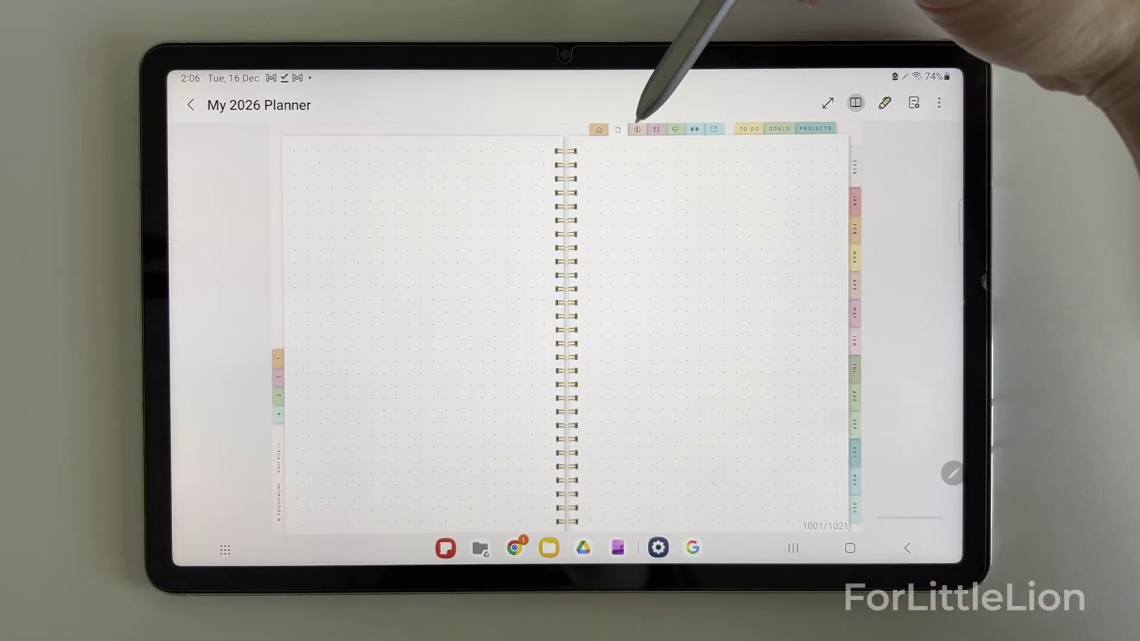
click(667, 125)
click(656, 130)
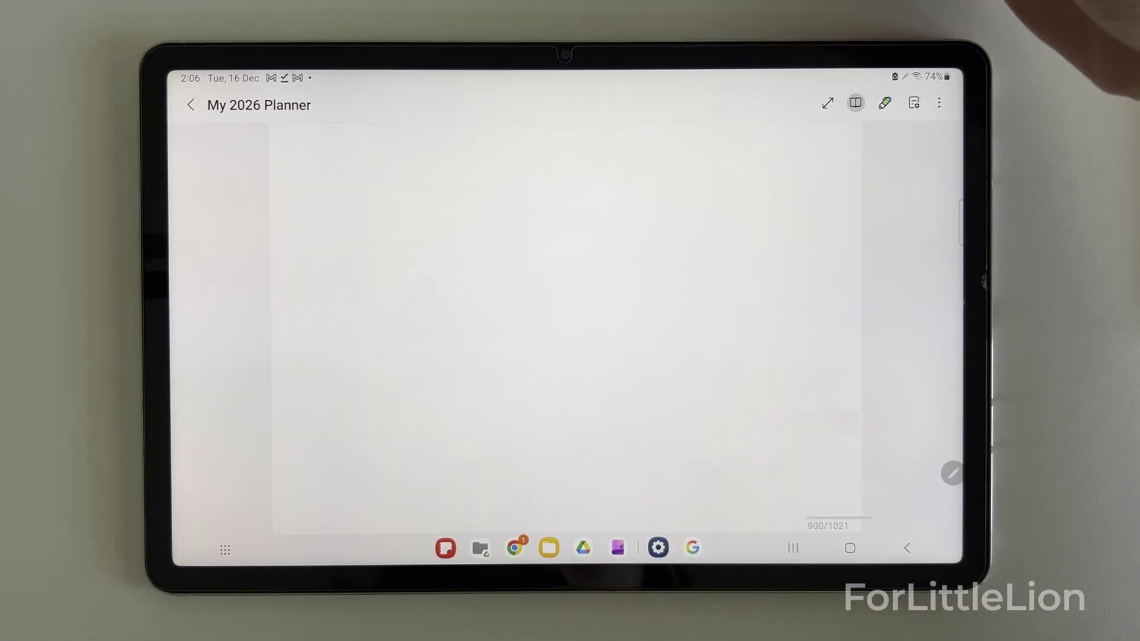
click(688, 130)
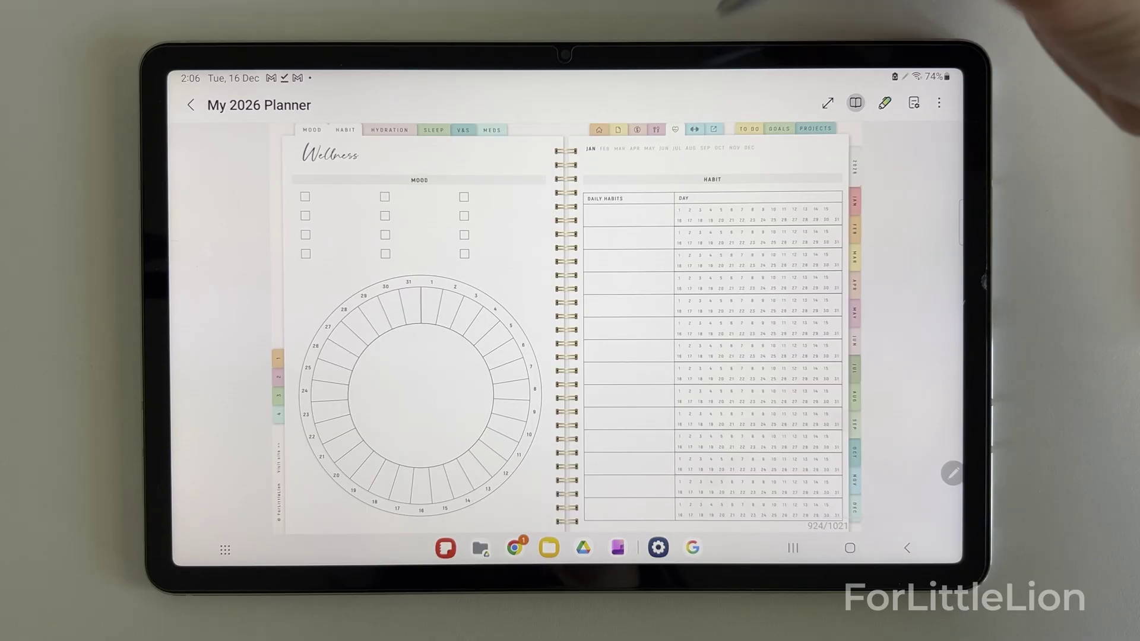
click(713, 129)
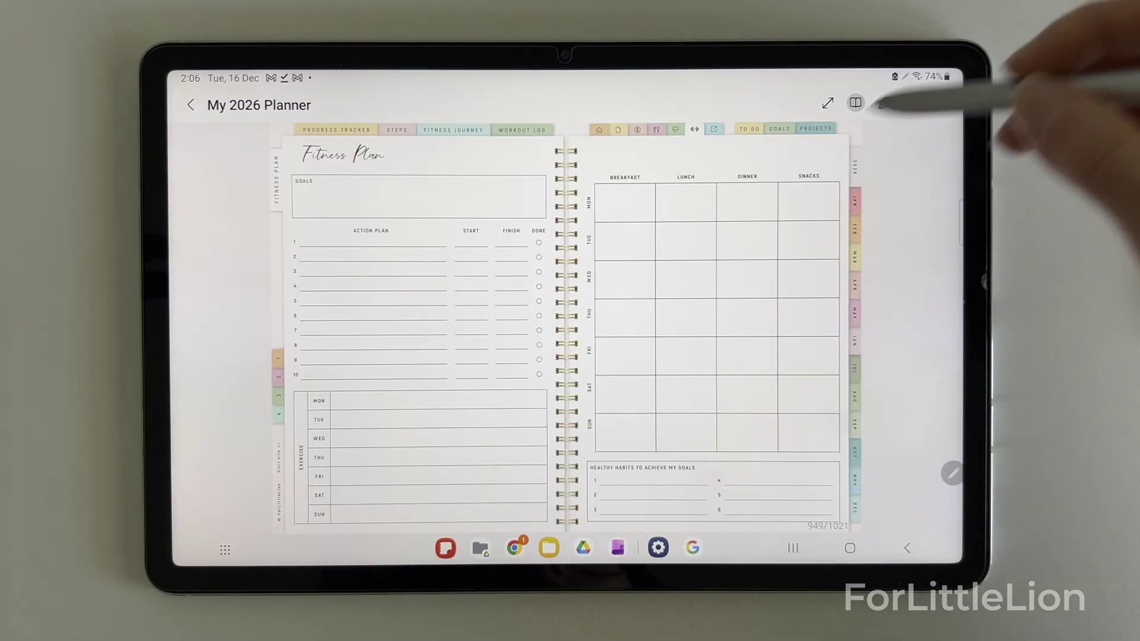
click(856, 166)
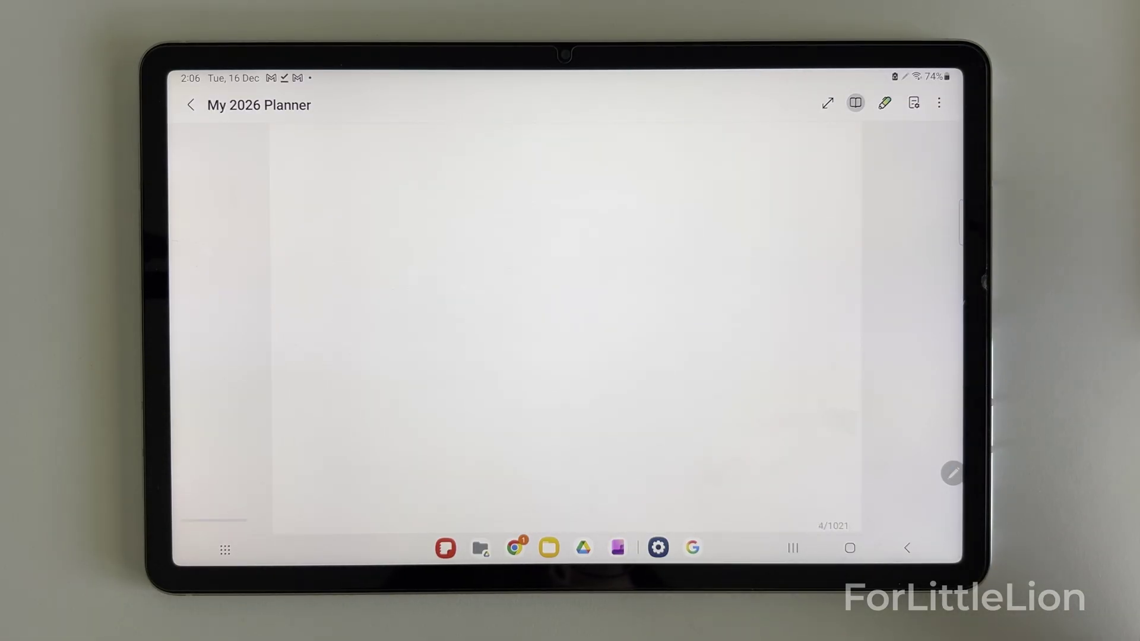
- Move from April to the May calendar, Week 20, the May 13 daily page, and the Week 20 reflection page and back
click(855, 284)
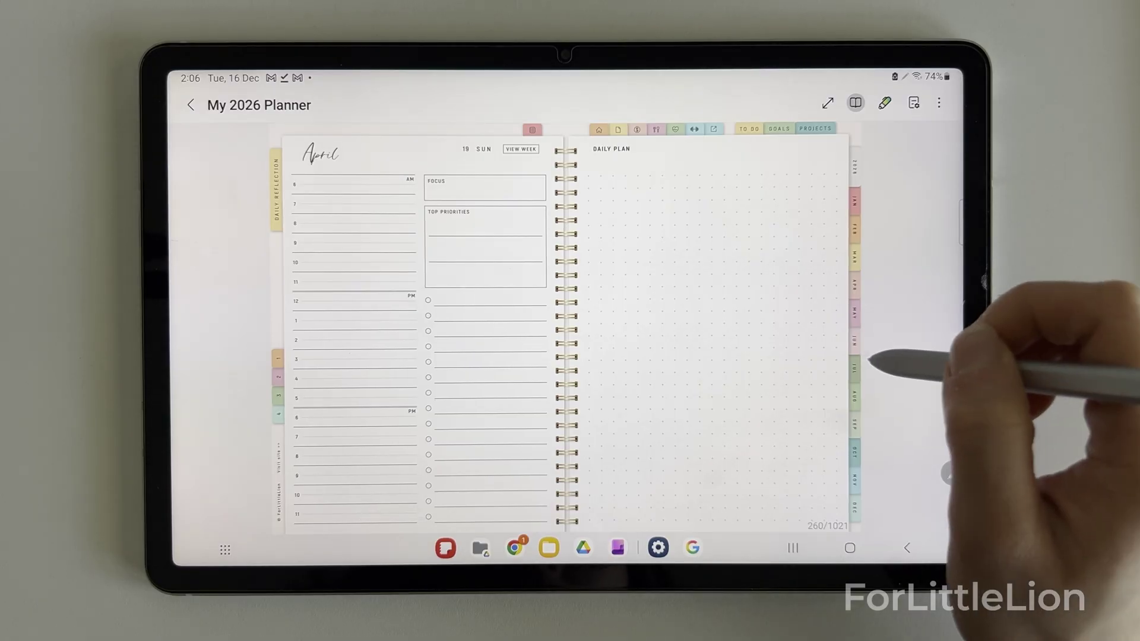
click(855, 312)
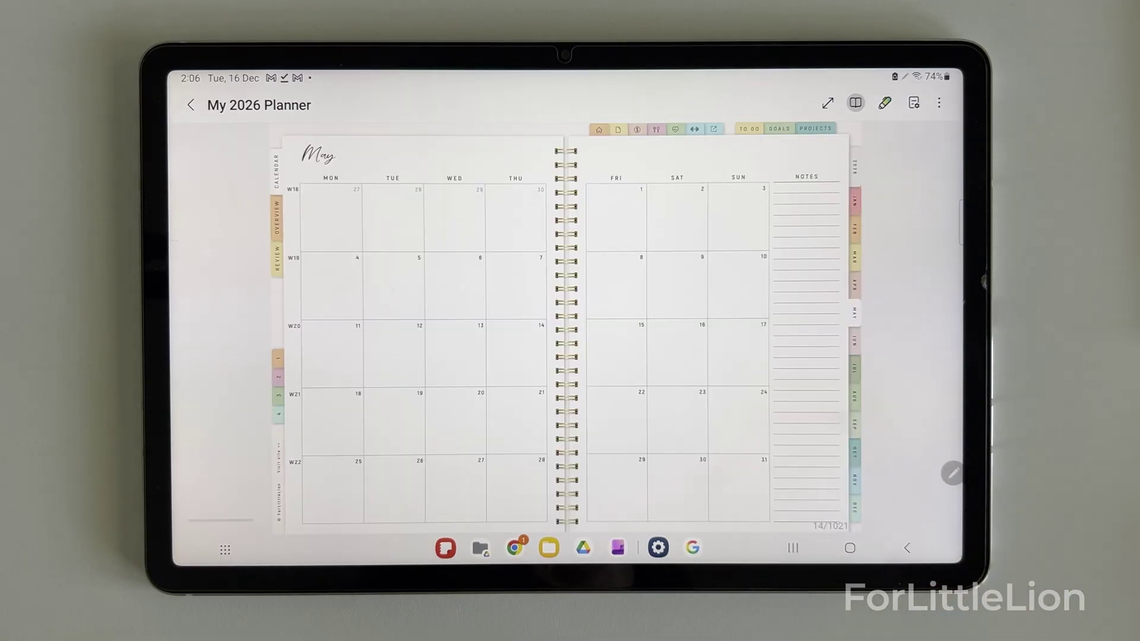
click(293, 326)
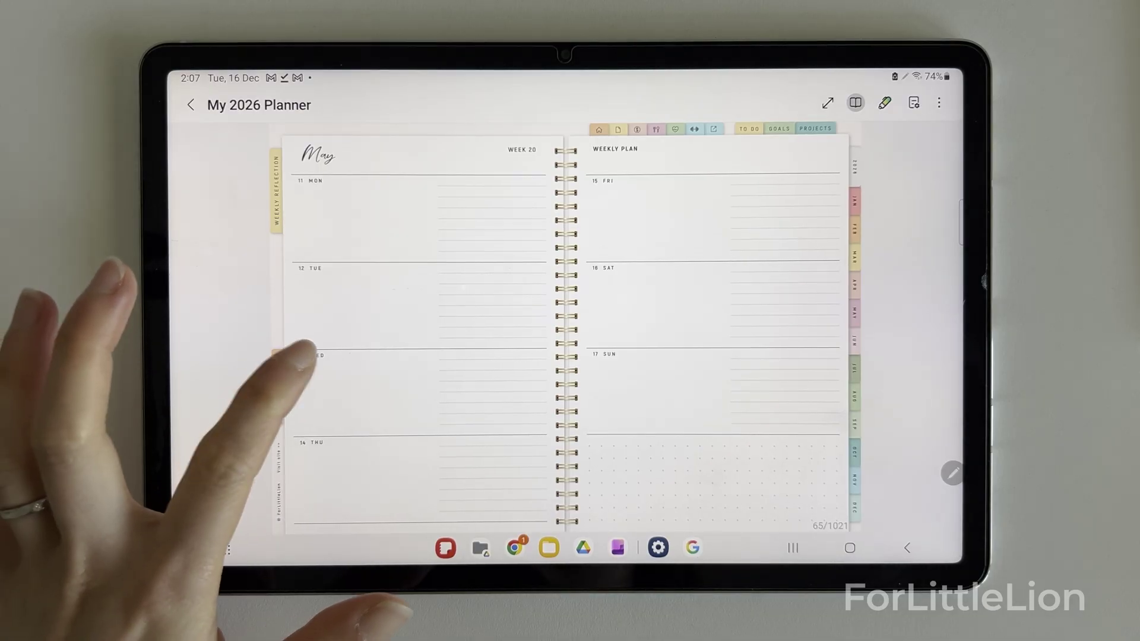
click(278, 358)
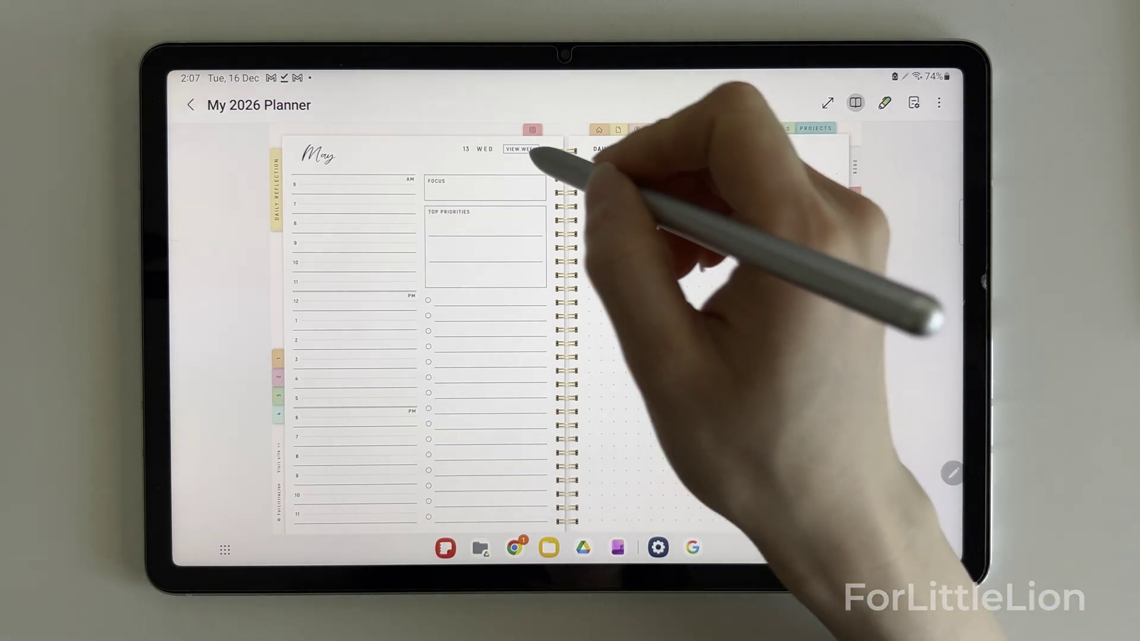
click(521, 149)
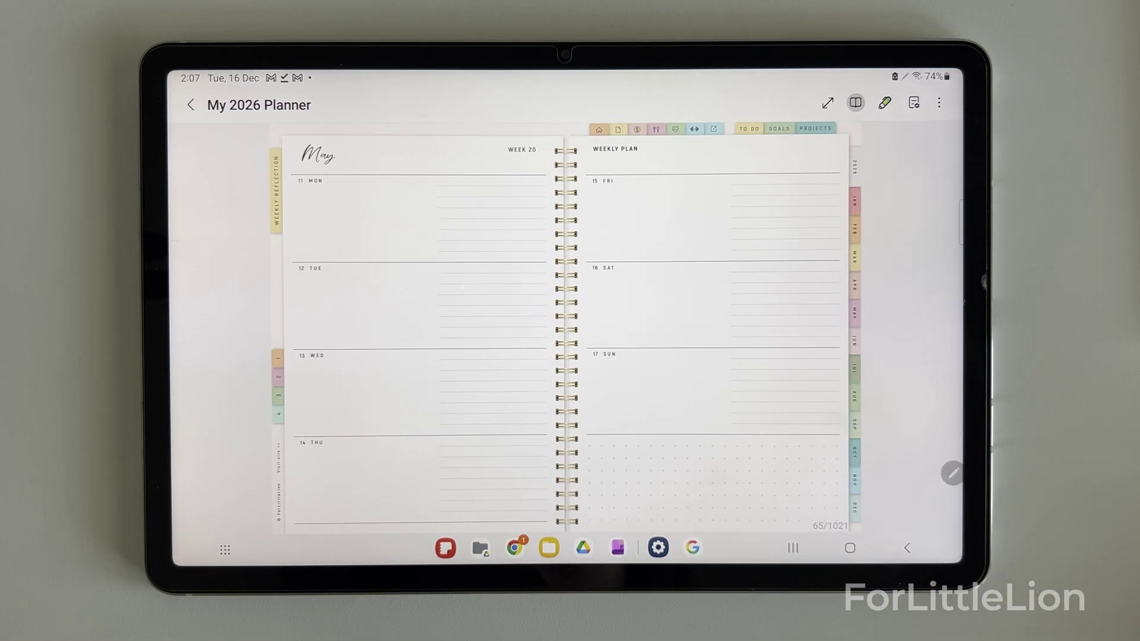
click(276, 192)
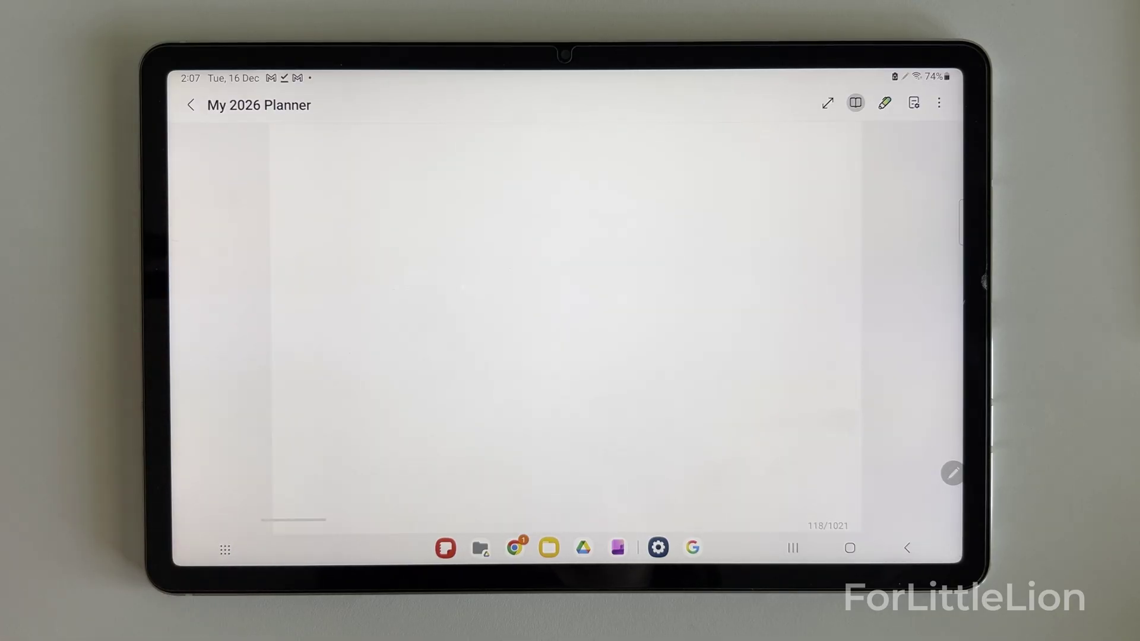
click(277, 395)
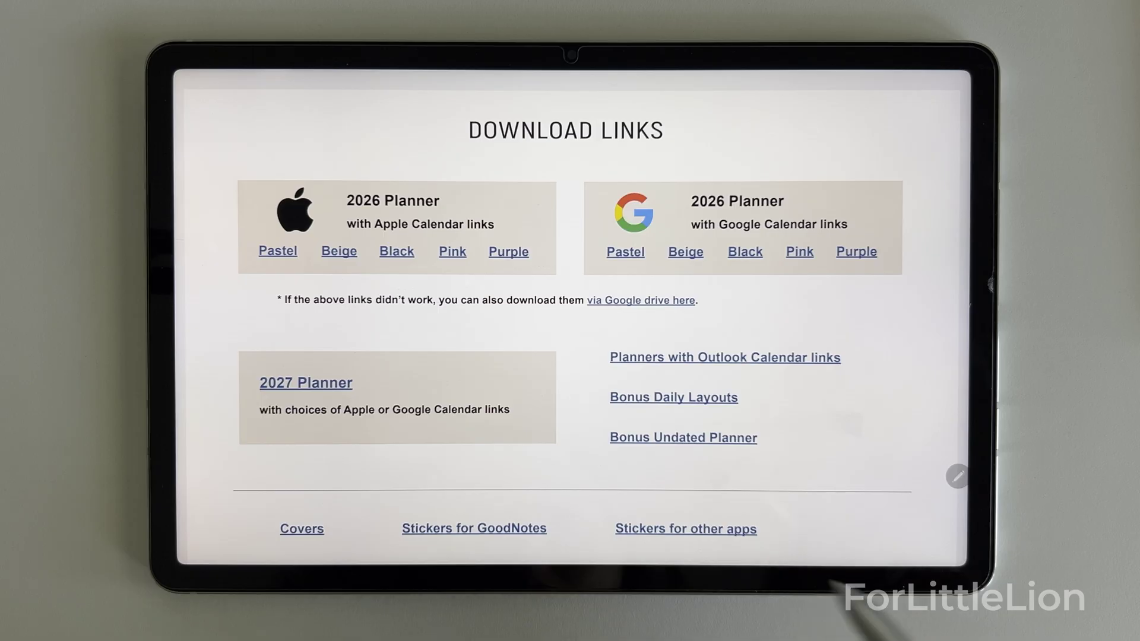
- Add a My Drive shortcut to the shared 10000+ stickers folder, then view the My Drive list
click(686, 528)
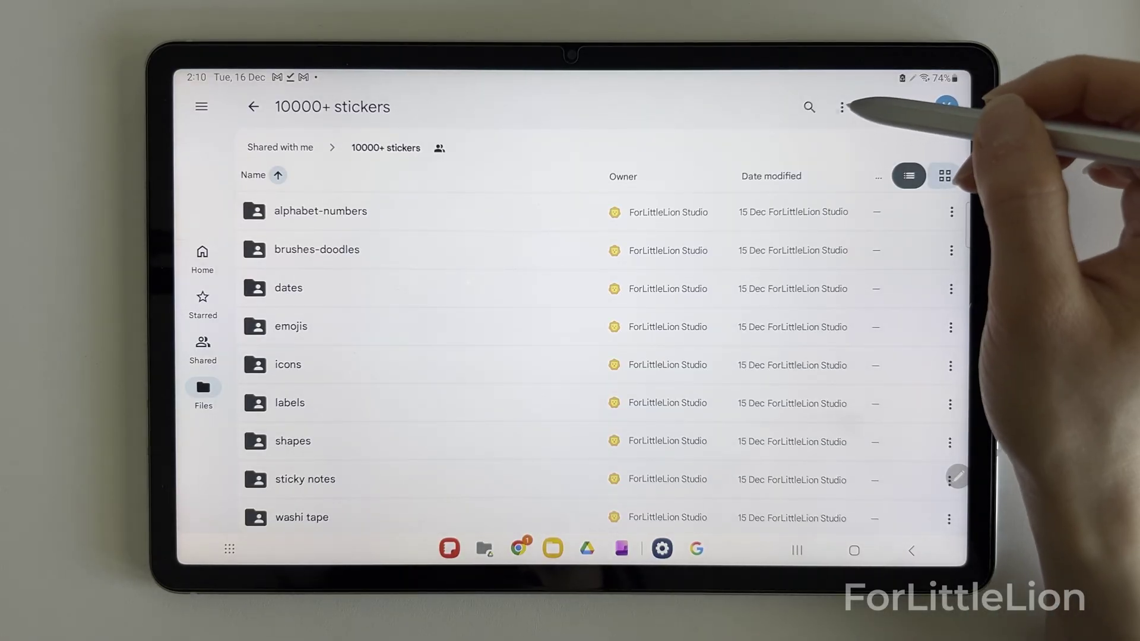
click(842, 107)
click(446, 330)
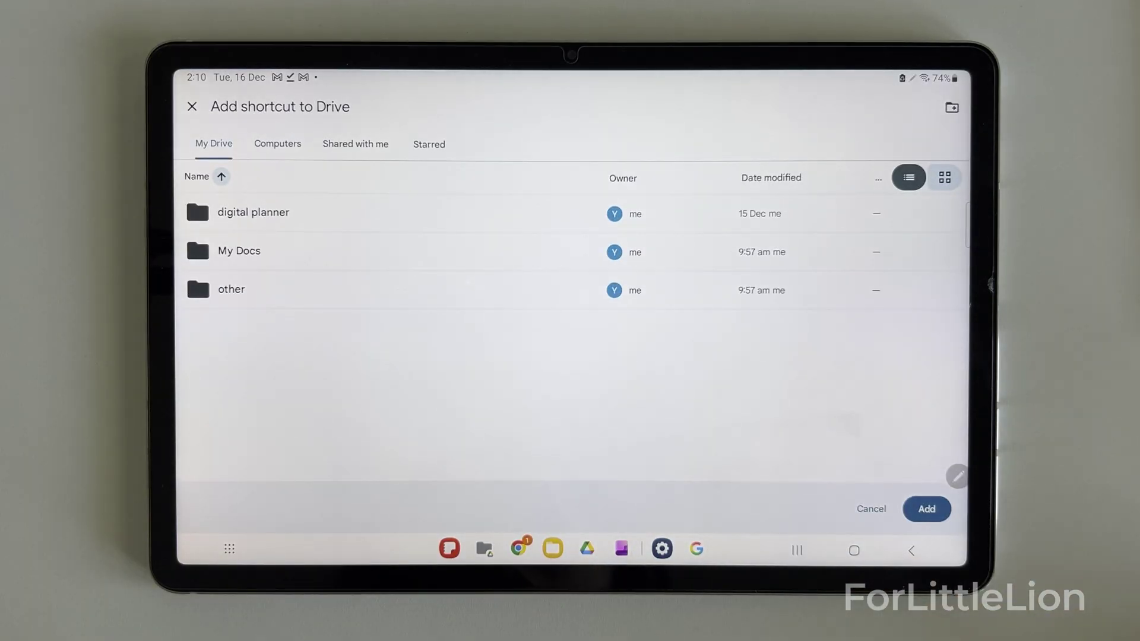
click(931, 510)
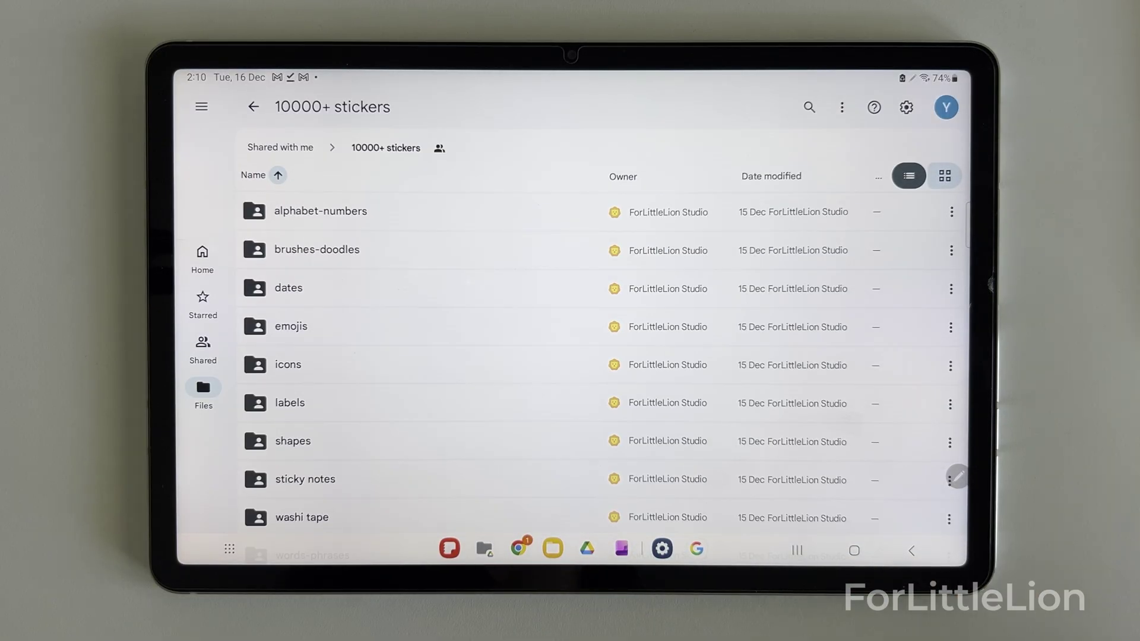
click(203, 392)
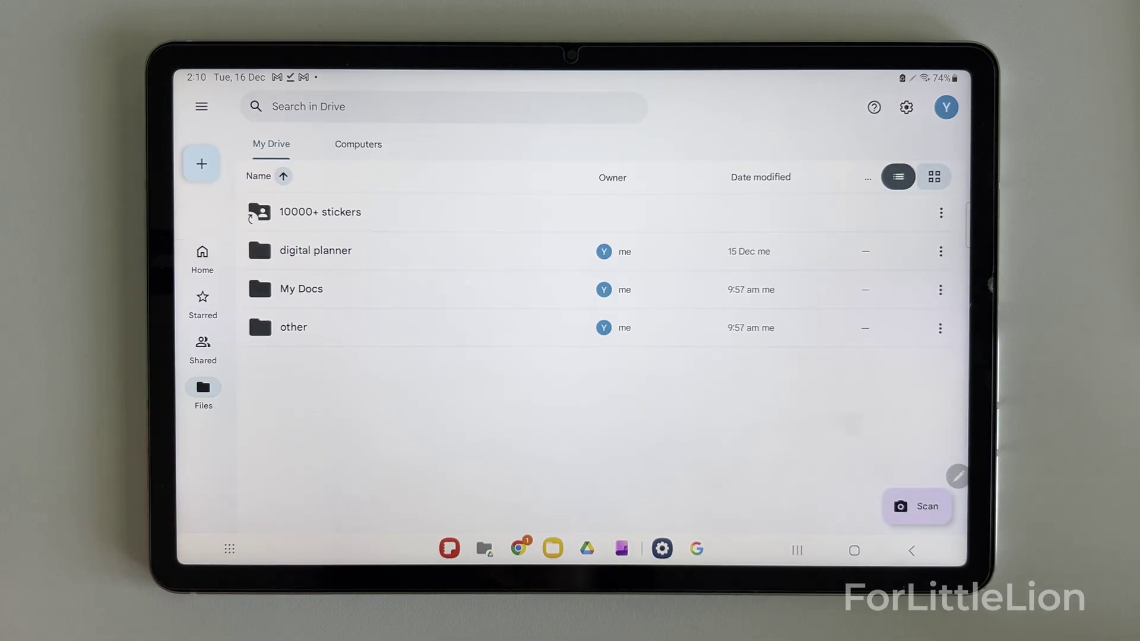
- Add the 10000+ stickers shortcut from My Drive to the tablet's Home screen
click(378, 212)
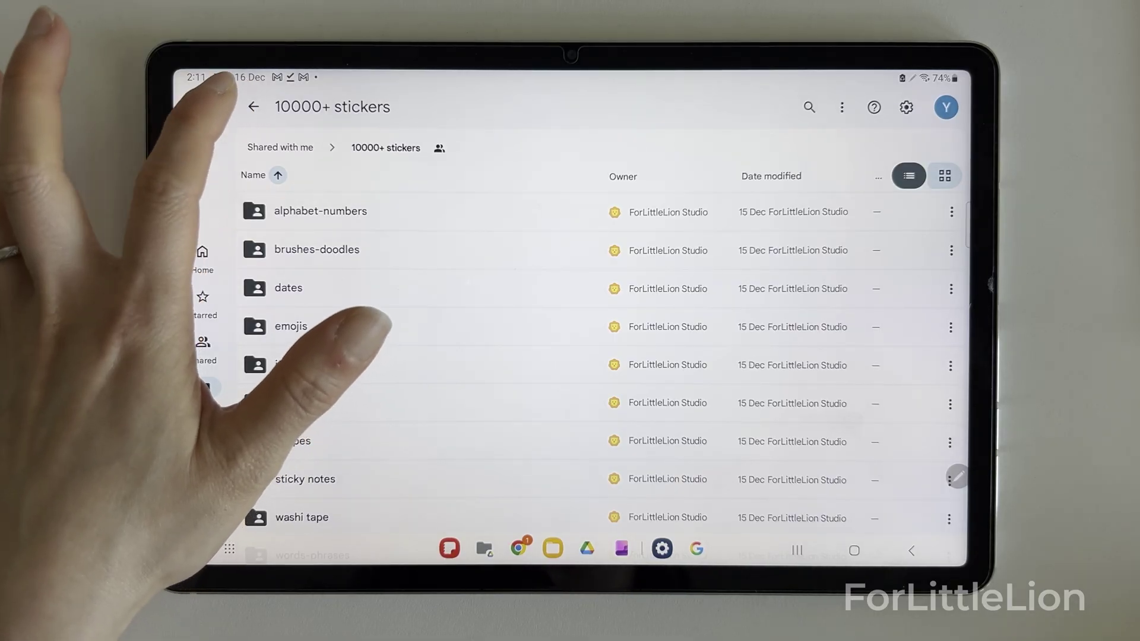
click(253, 106)
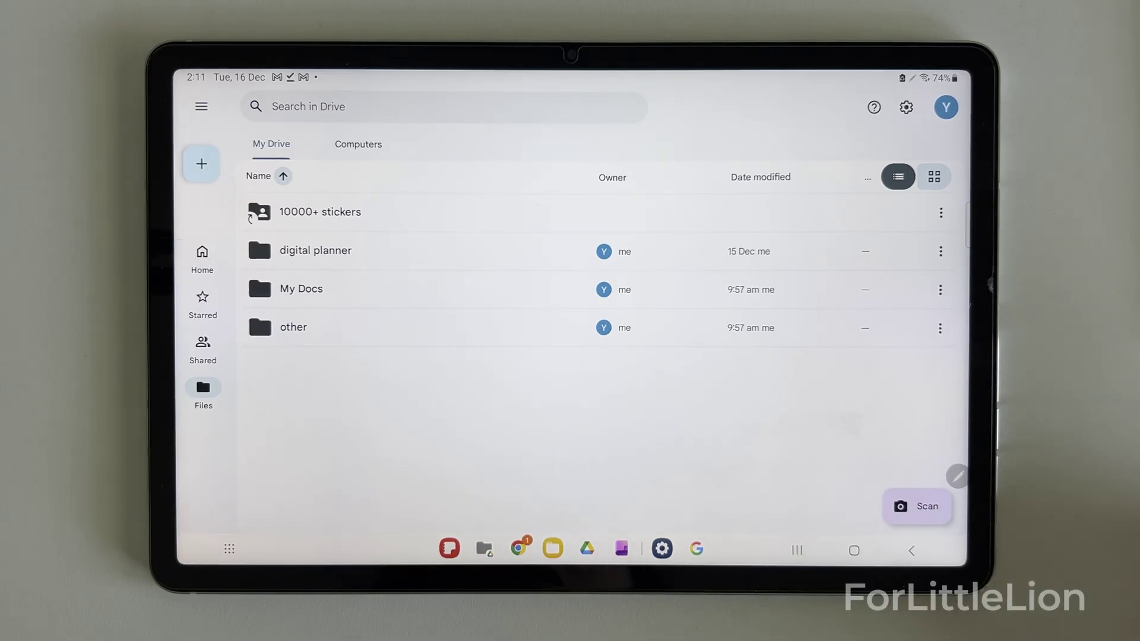
click(941, 211)
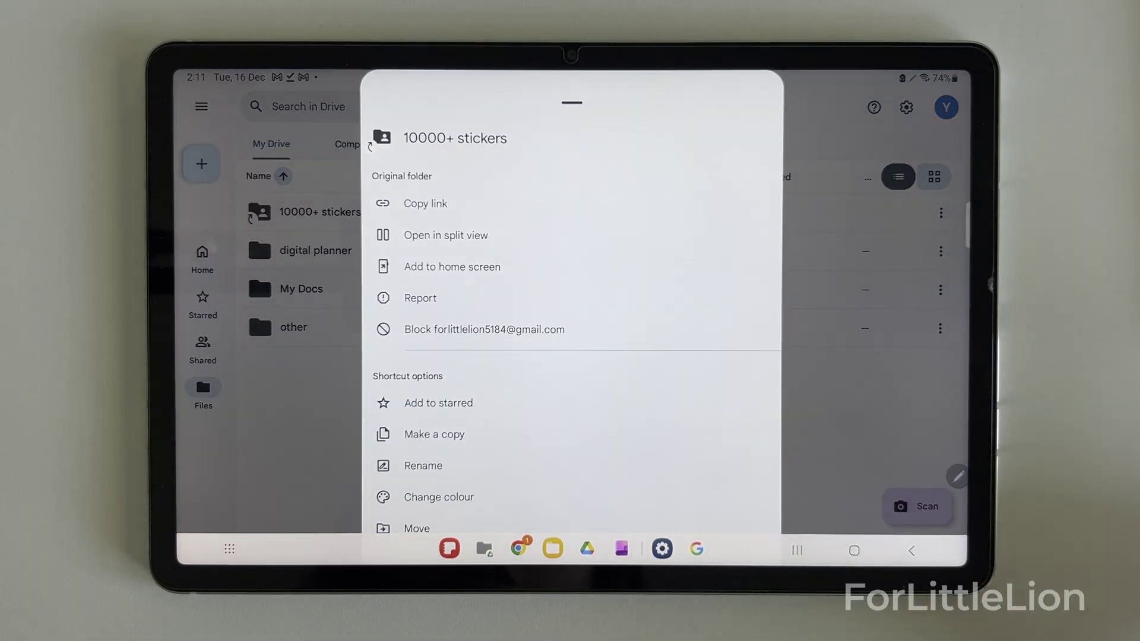
click(486, 266)
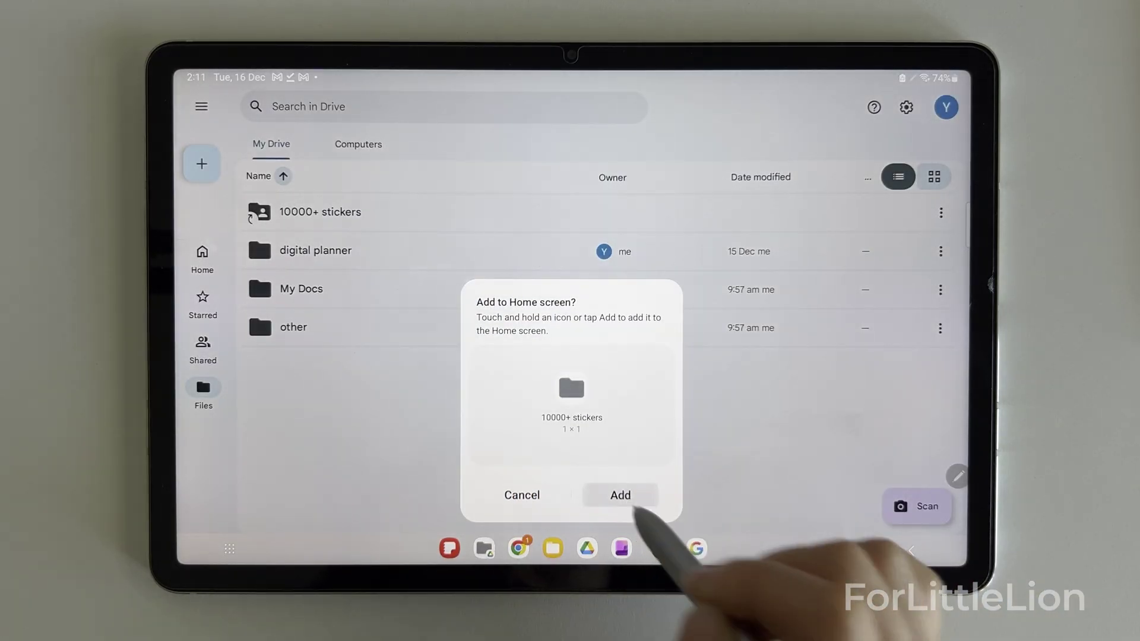
click(621, 495)
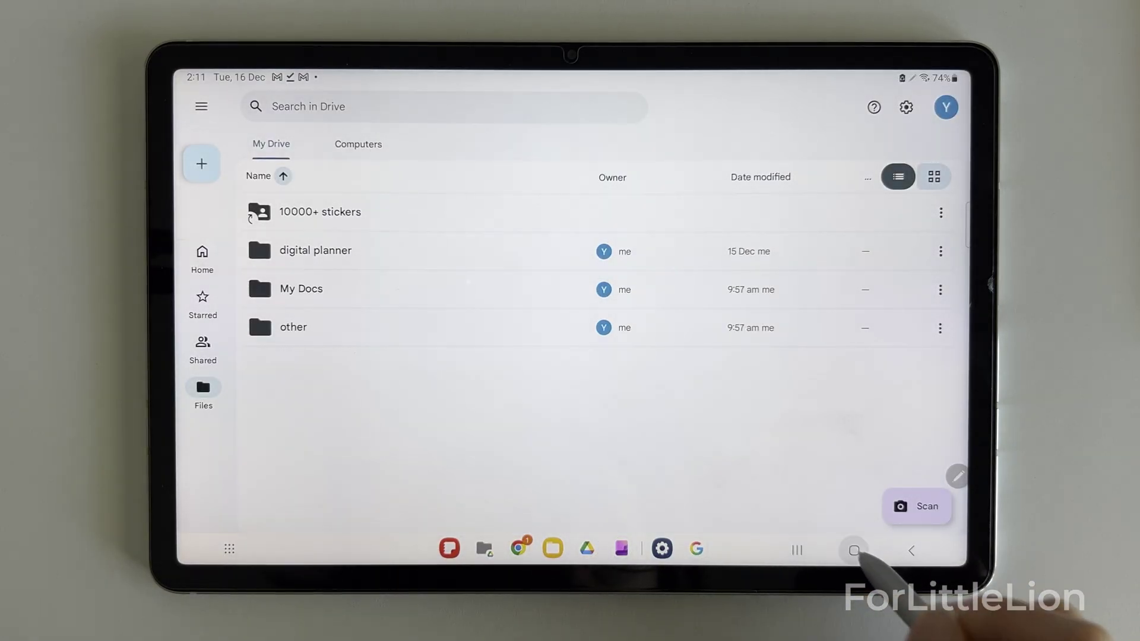
- Move the 10000+ stickers shortcut into the dock, then launch Samsung Notes
click(855, 550)
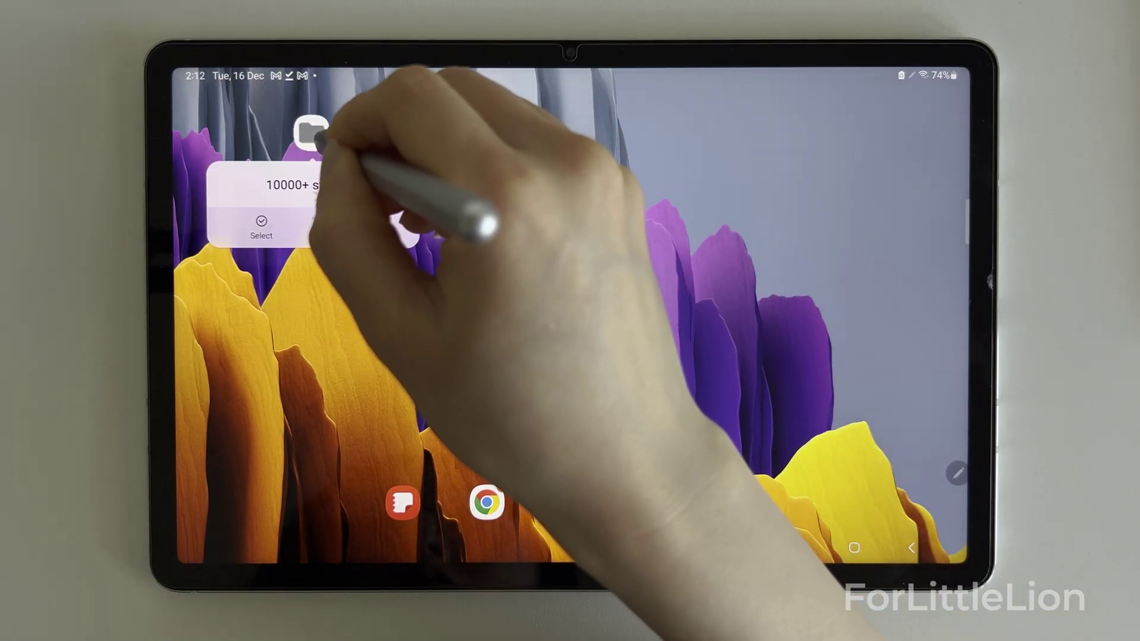
drag(316, 138, 456, 512)
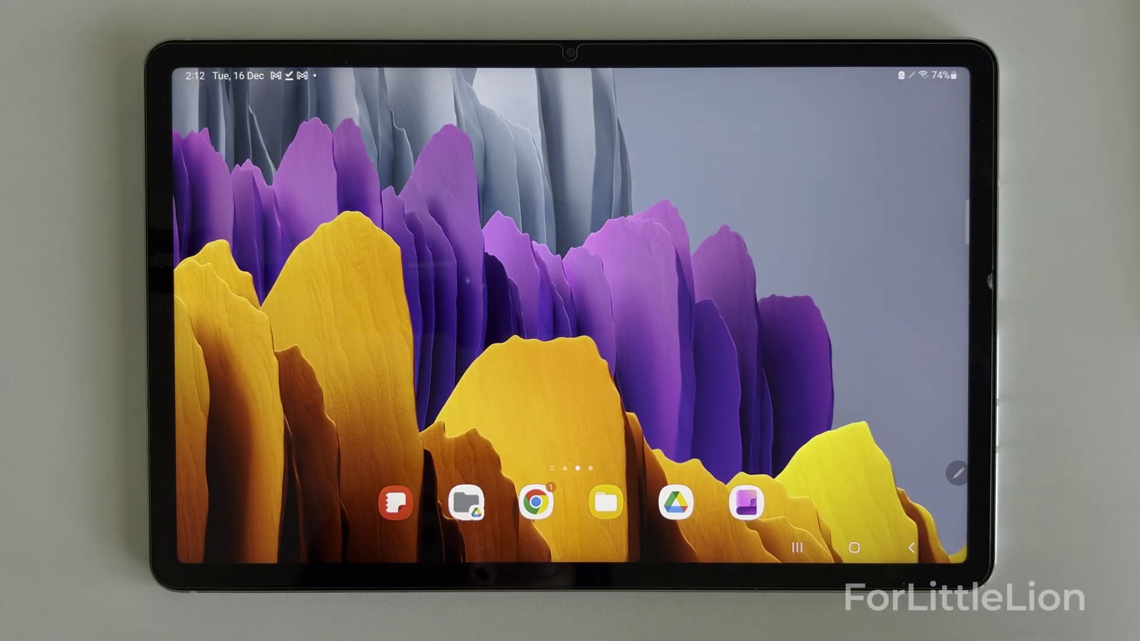
click(395, 503)
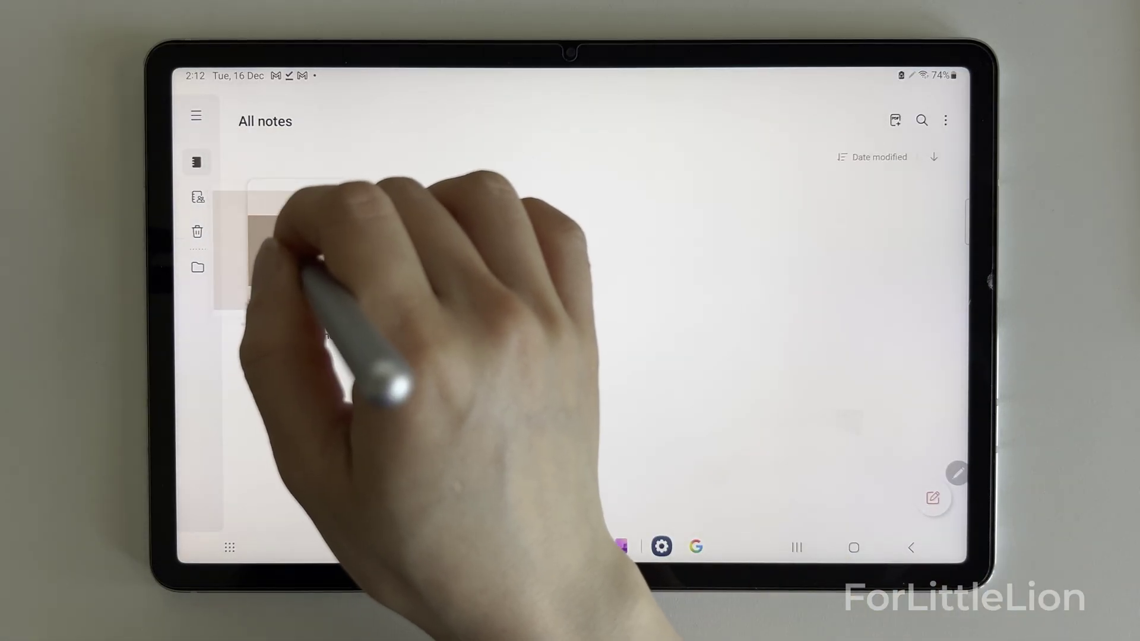
- Open My 2026 Planner with Google Drive's 10000+ stickers folder in split screen
click(299, 250)
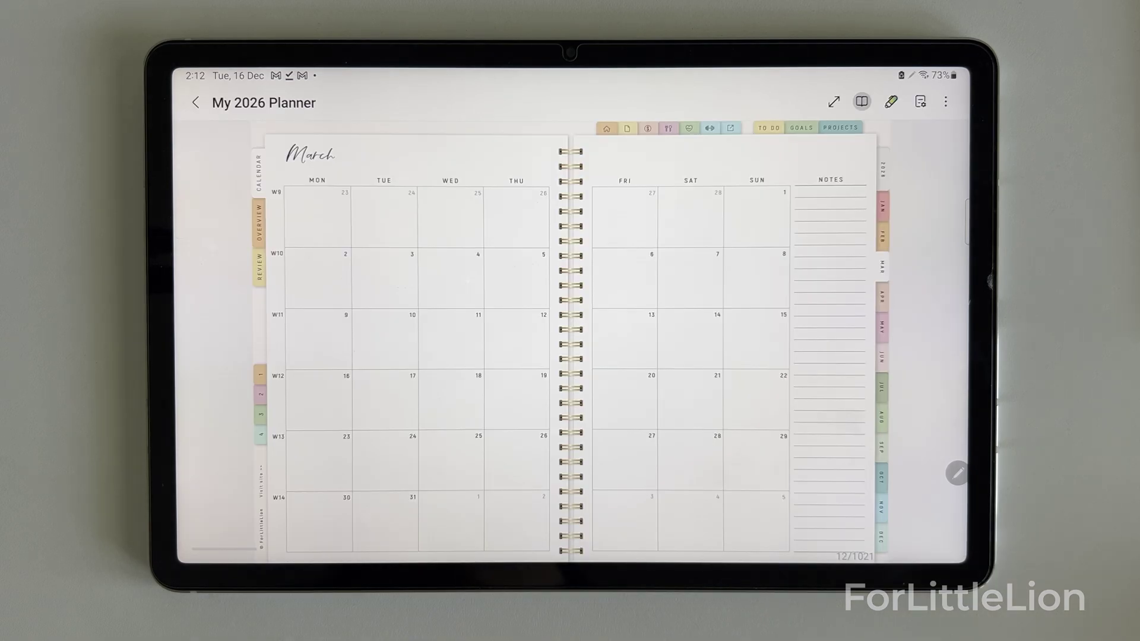
drag(543, 637, 628, 570)
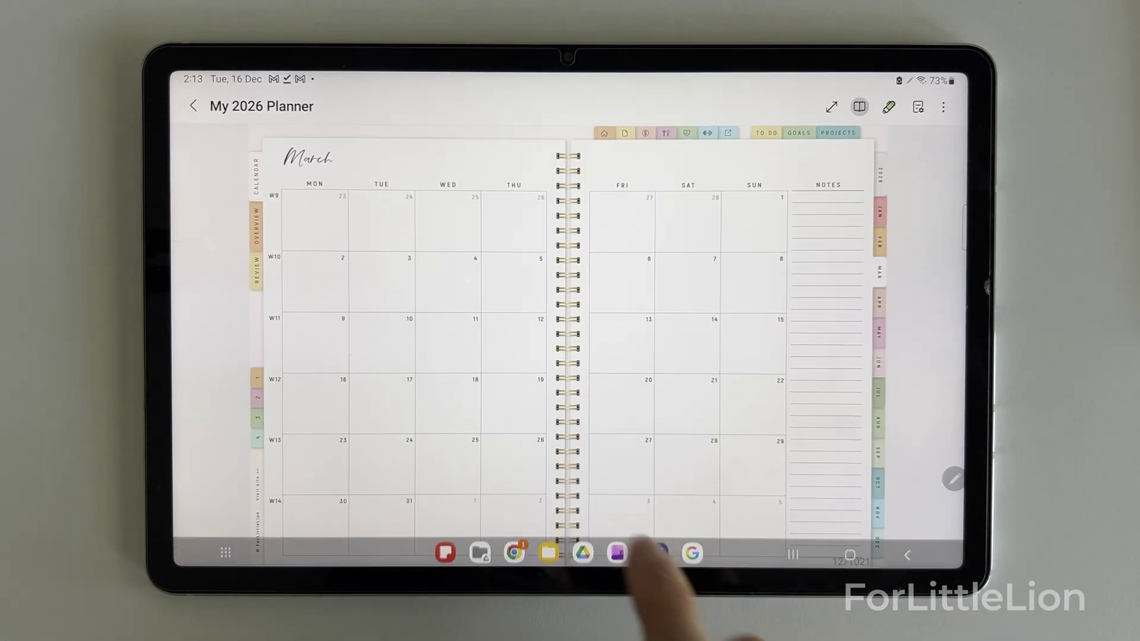
drag(481, 554, 878, 300)
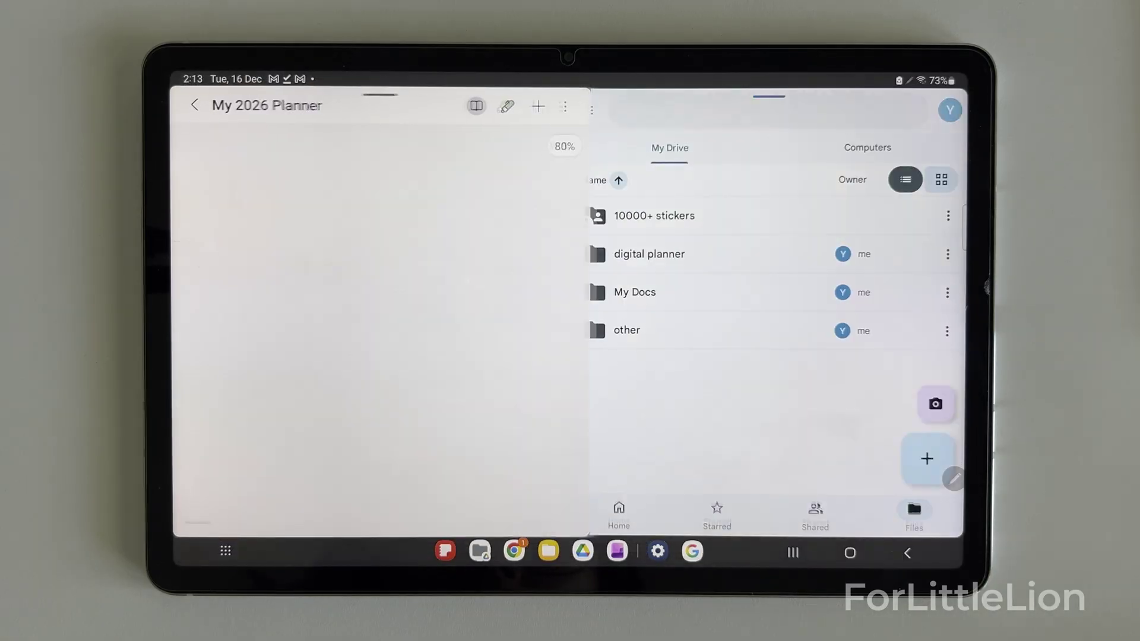
click(654, 216)
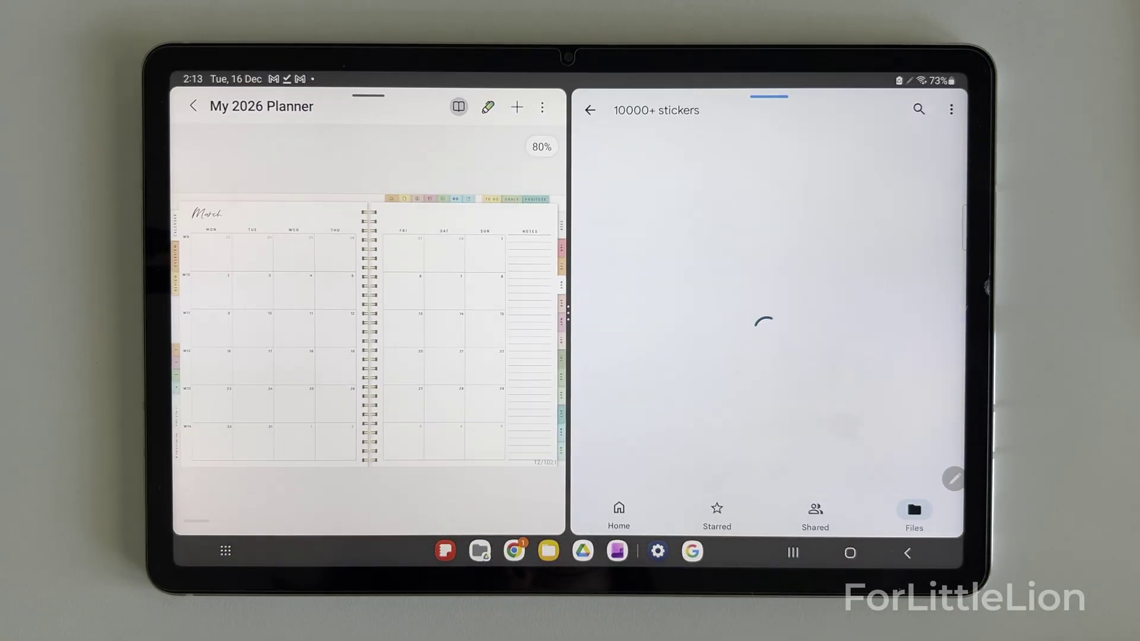
drag(568, 312, 648, 308)
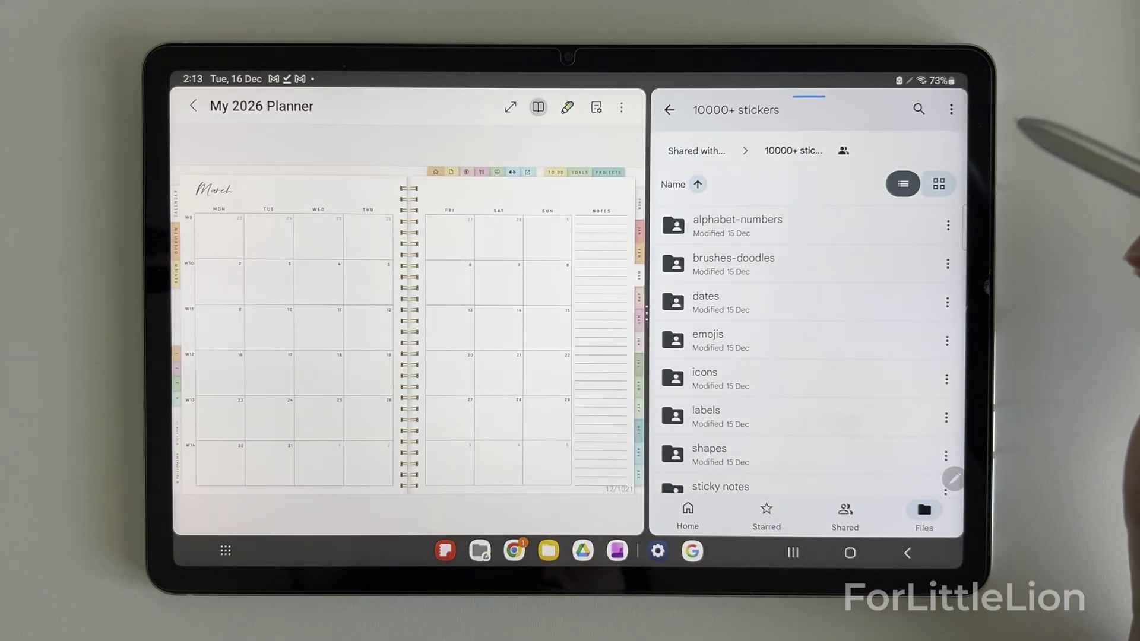
- Show Drive in grid view and browse to icons > icons-purple
click(941, 183)
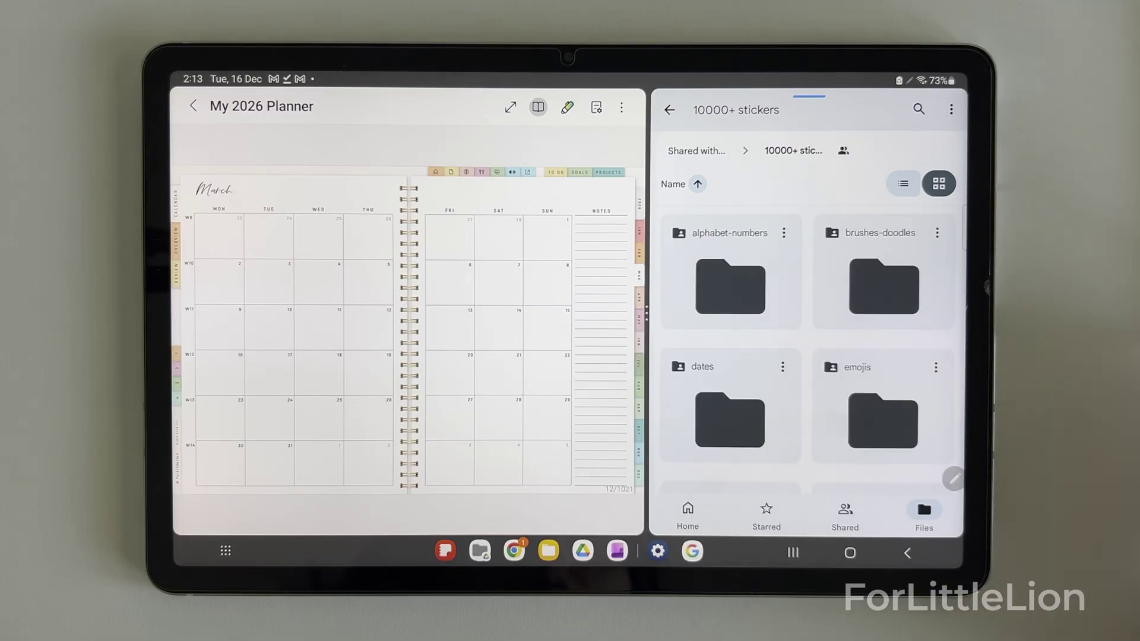
scroll(931, 329, down, 3)
click(935, 321)
scroll(942, 308, down, 2)
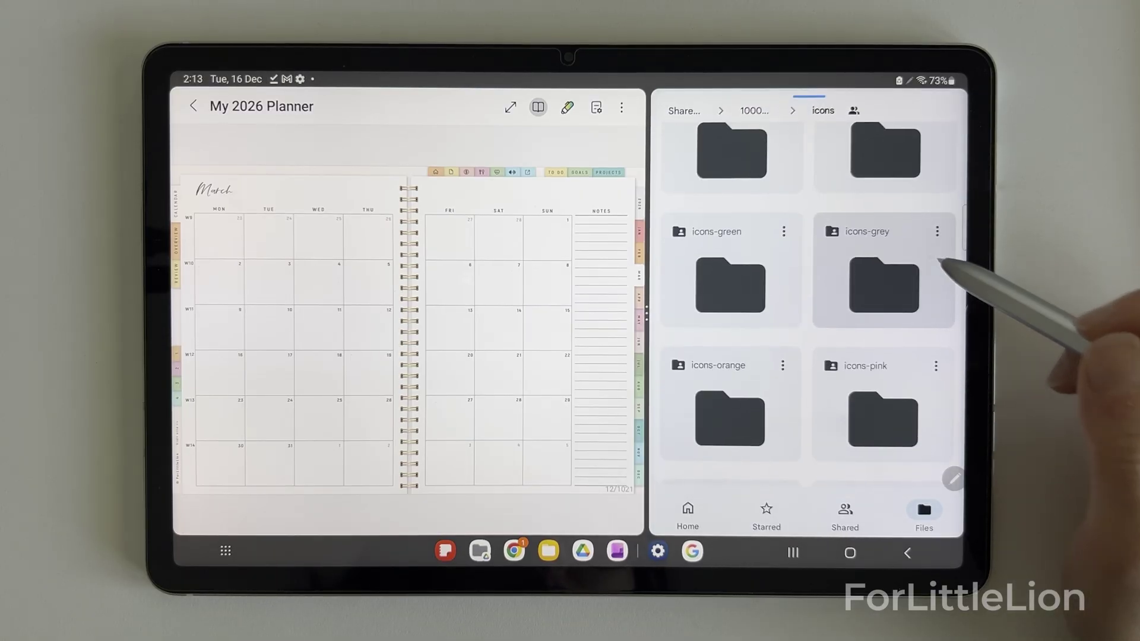
scroll(794, 414, down, 2)
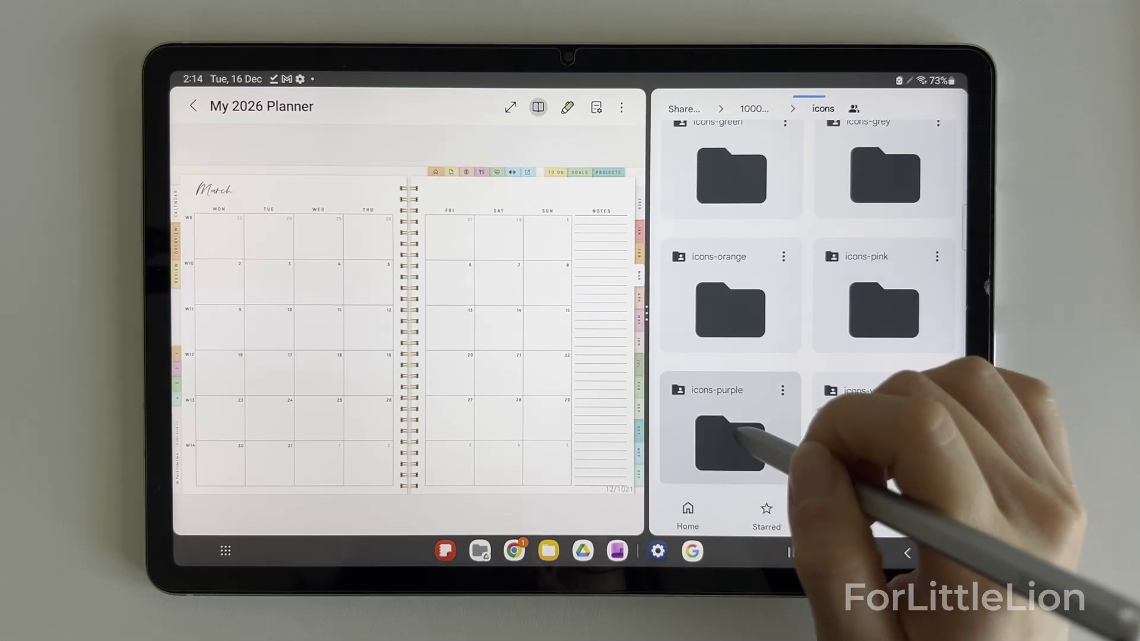
click(738, 419)
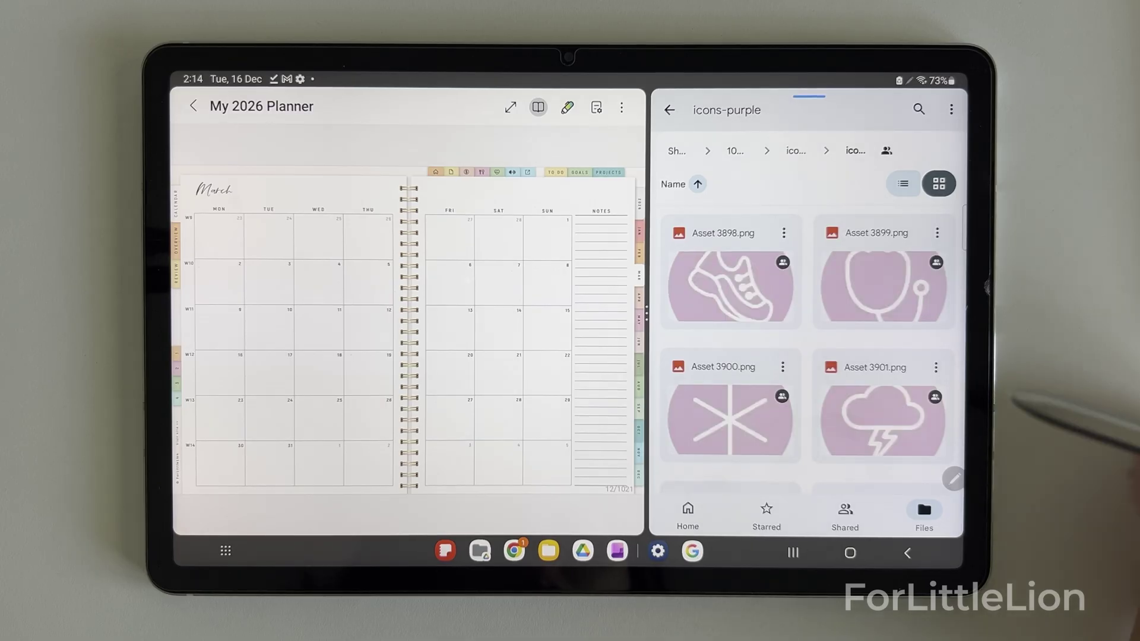
scroll(891, 303, down, 2)
scroll(891, 303, down, 2)
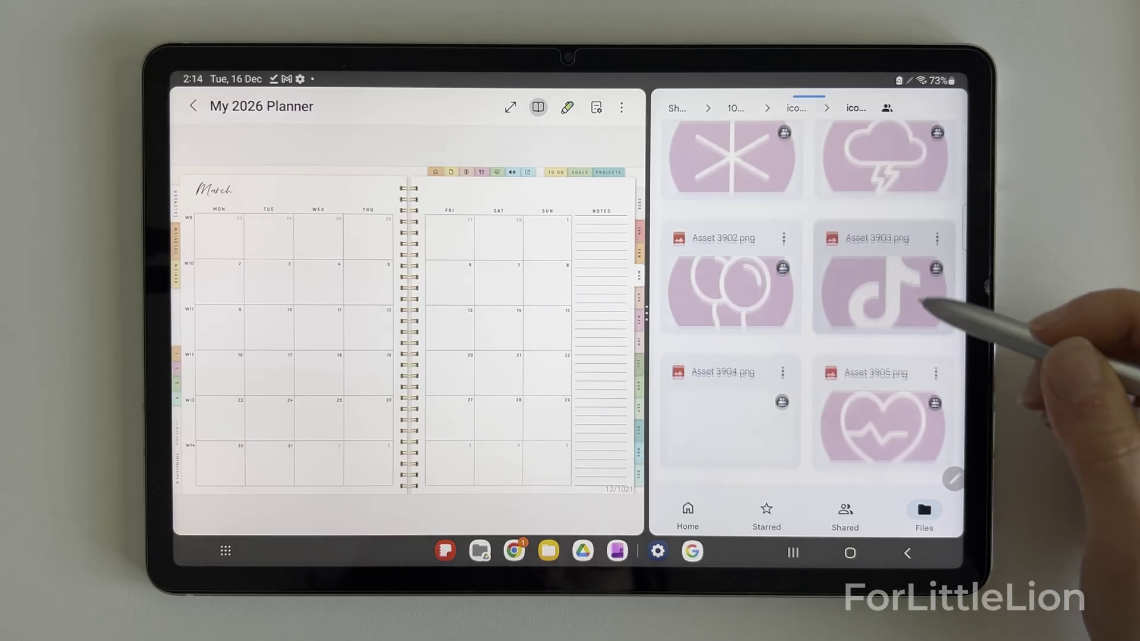
scroll(891, 302, down, 4)
- Drop the broom sticker Asset 3909.png onto the page, shrink it, and place it in Saturday 28
drag(891, 268, 512, 321)
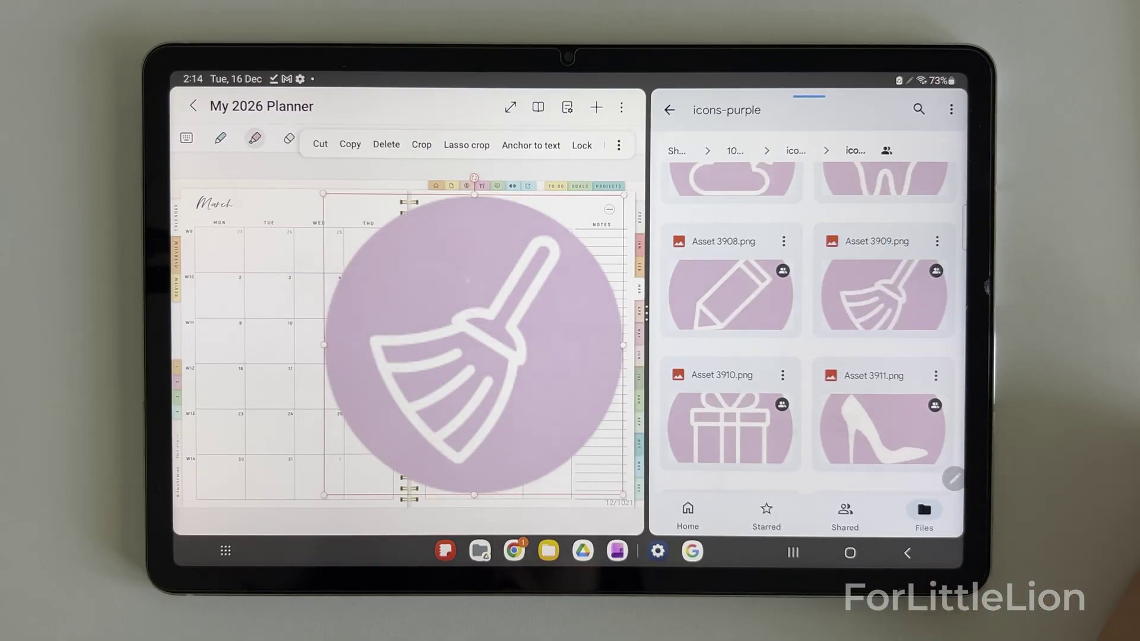
drag(629, 500, 522, 395)
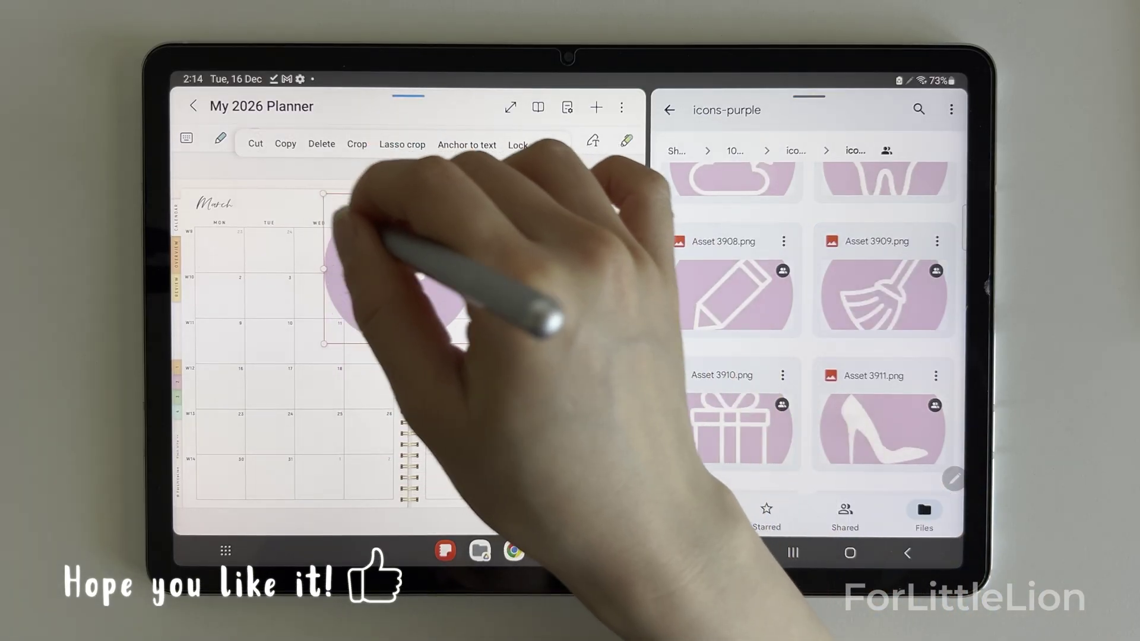
drag(383, 246, 418, 296)
click(436, 312)
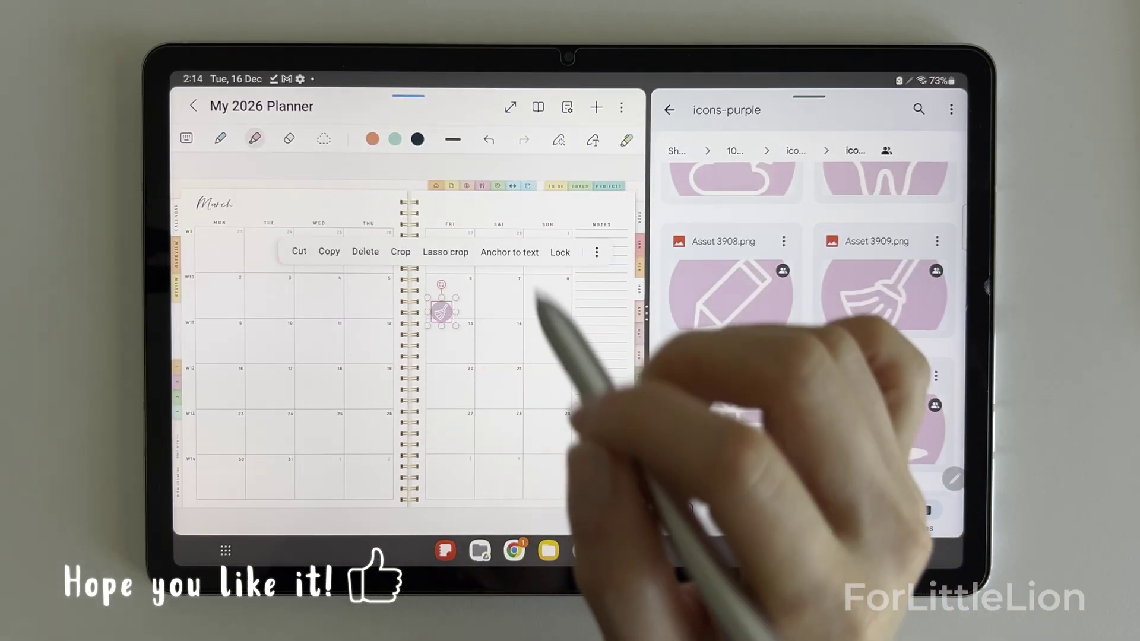
scroll(400, 339, up, 3)
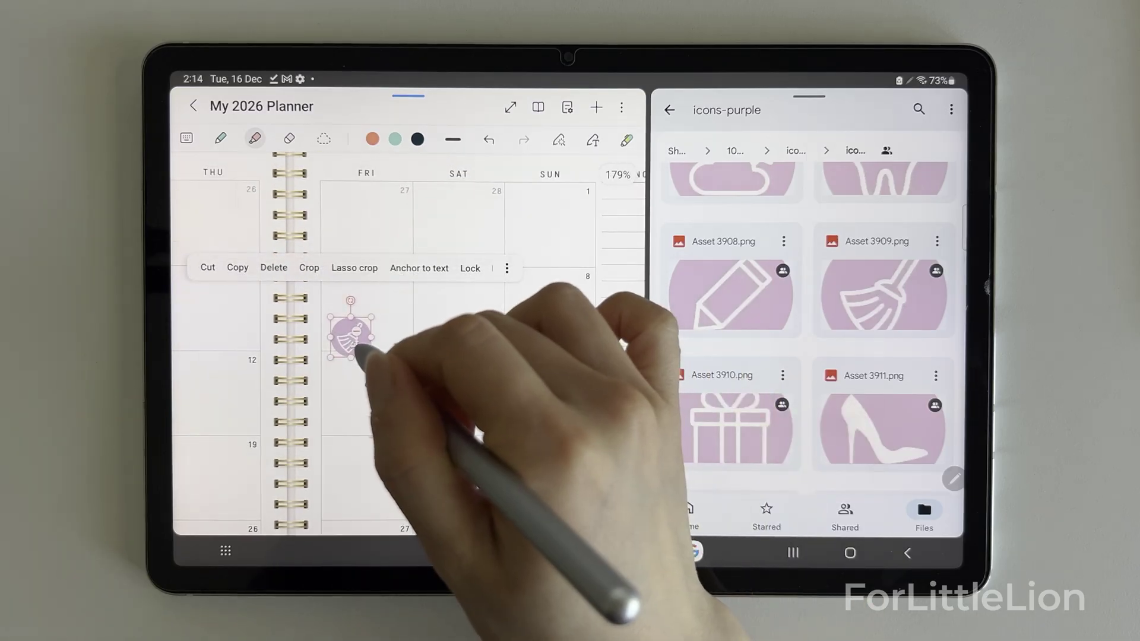
drag(352, 334, 478, 292)
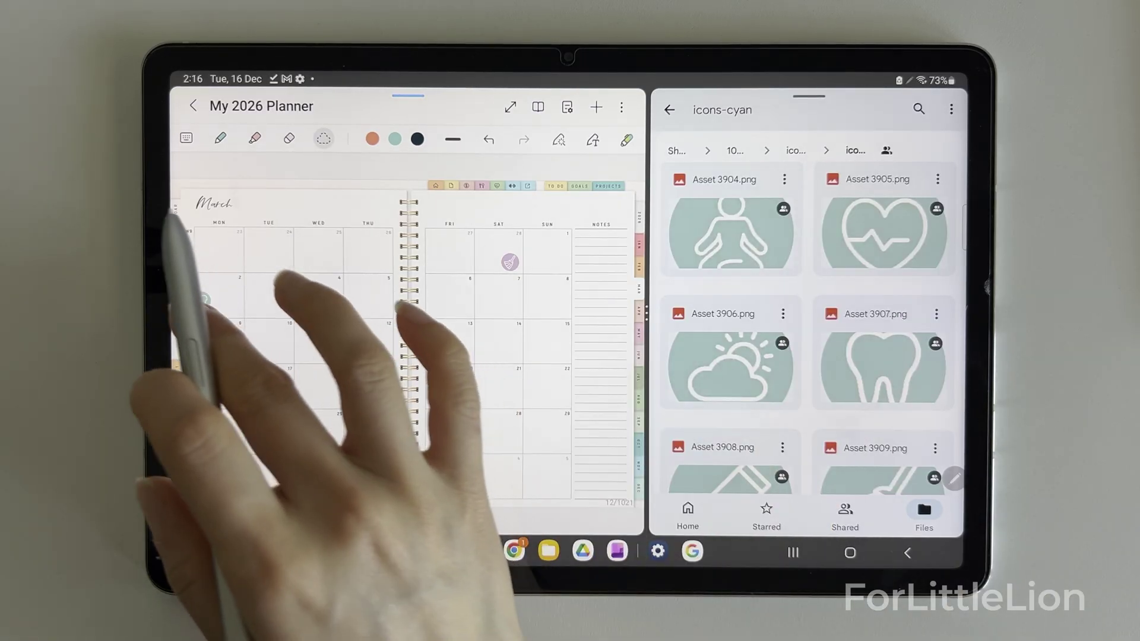
- Detach the tooth image from the text and move it into Wednesday 18
click(201, 300)
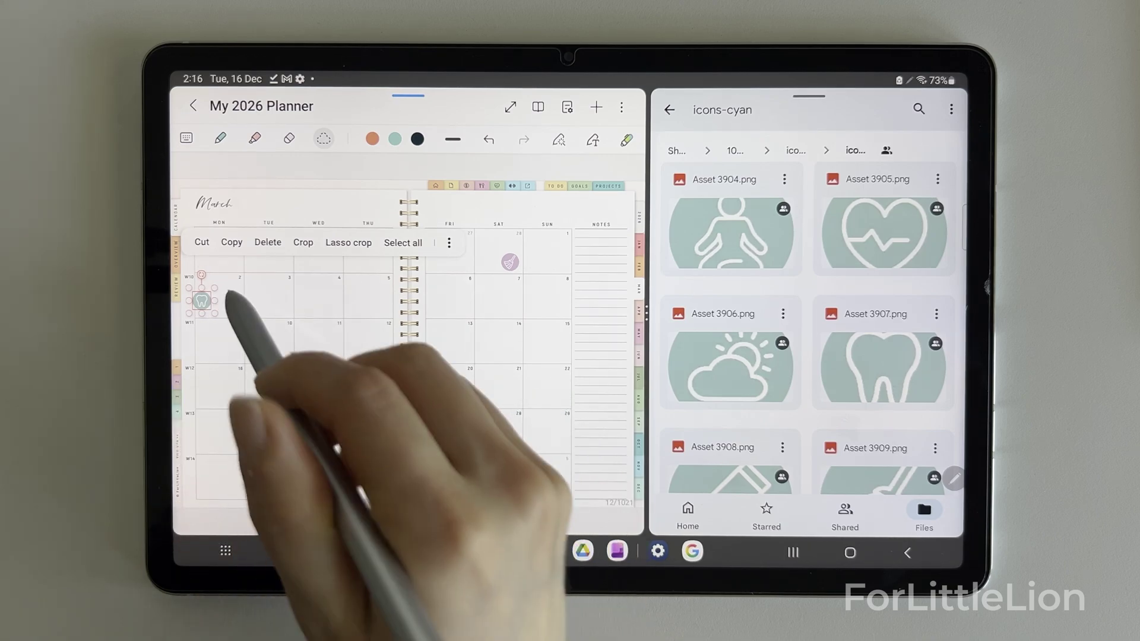
drag(202, 300, 306, 346)
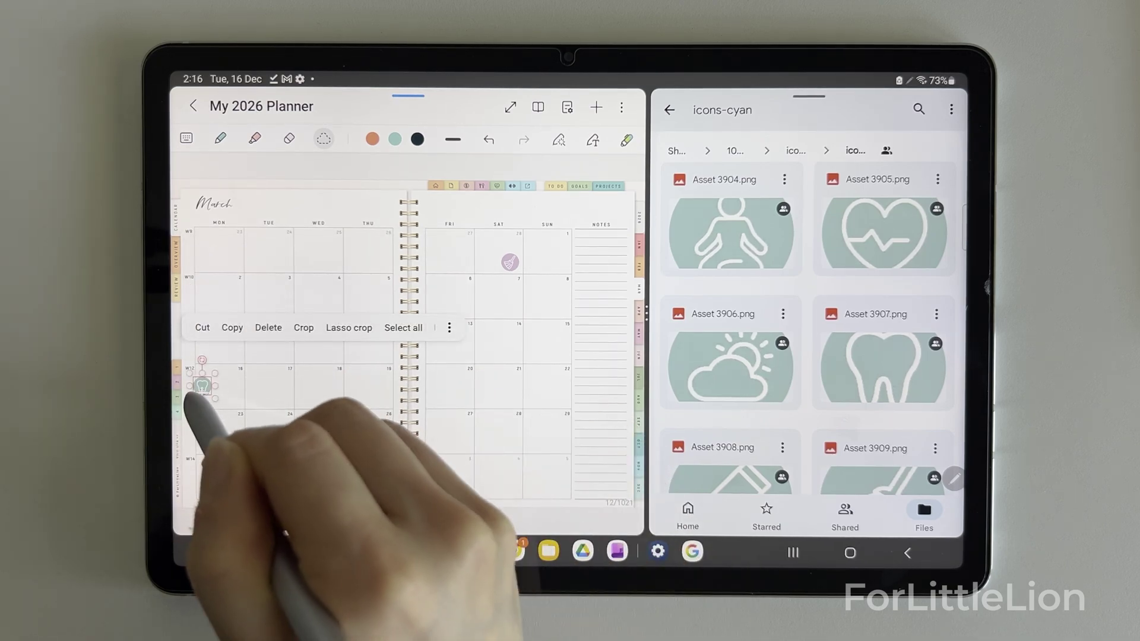
drag(203, 387, 202, 279)
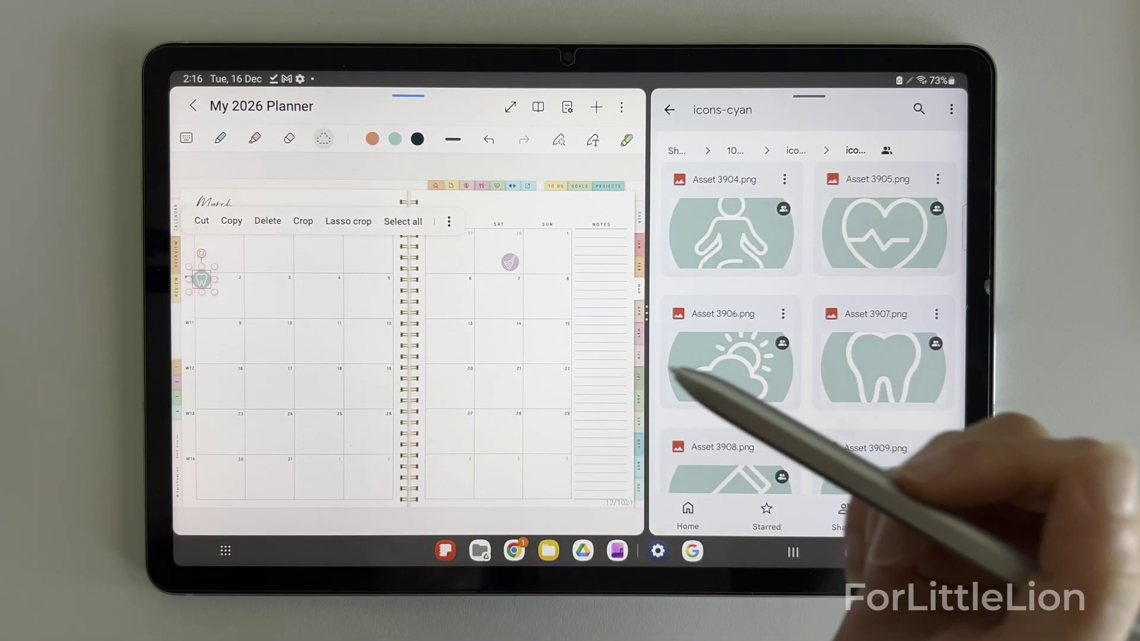
drag(203, 278, 203, 322)
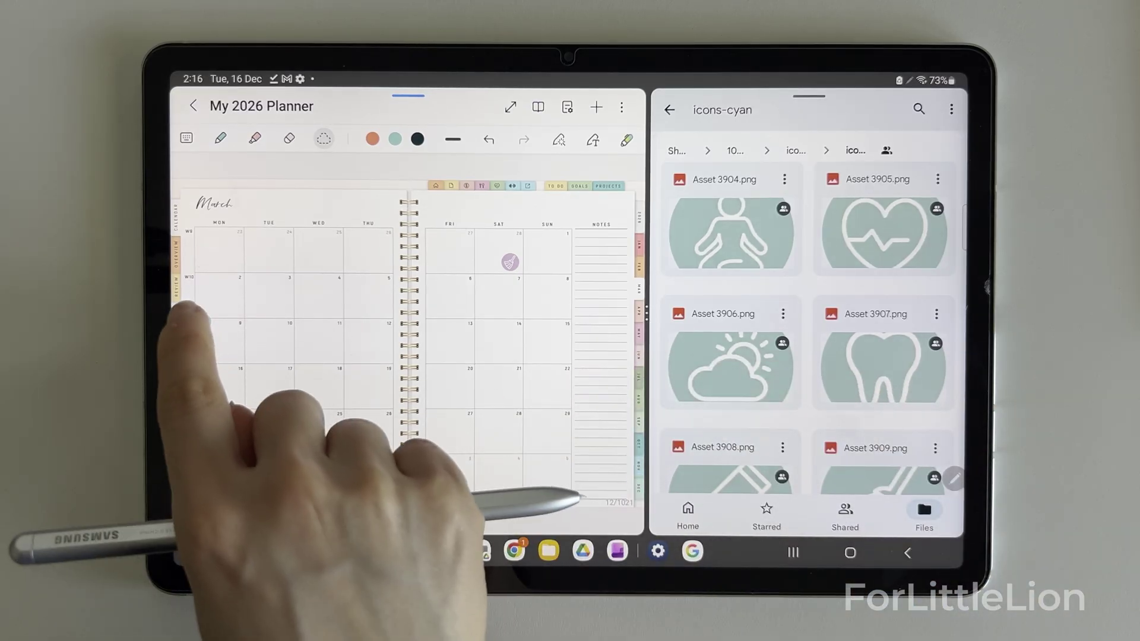
click(203, 322)
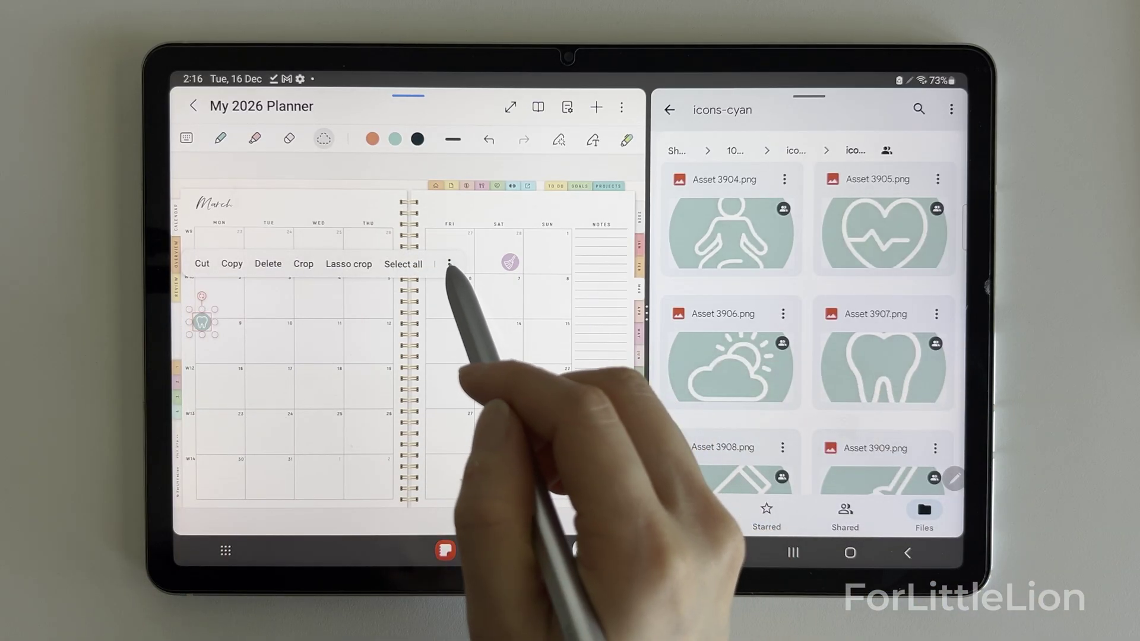
click(449, 263)
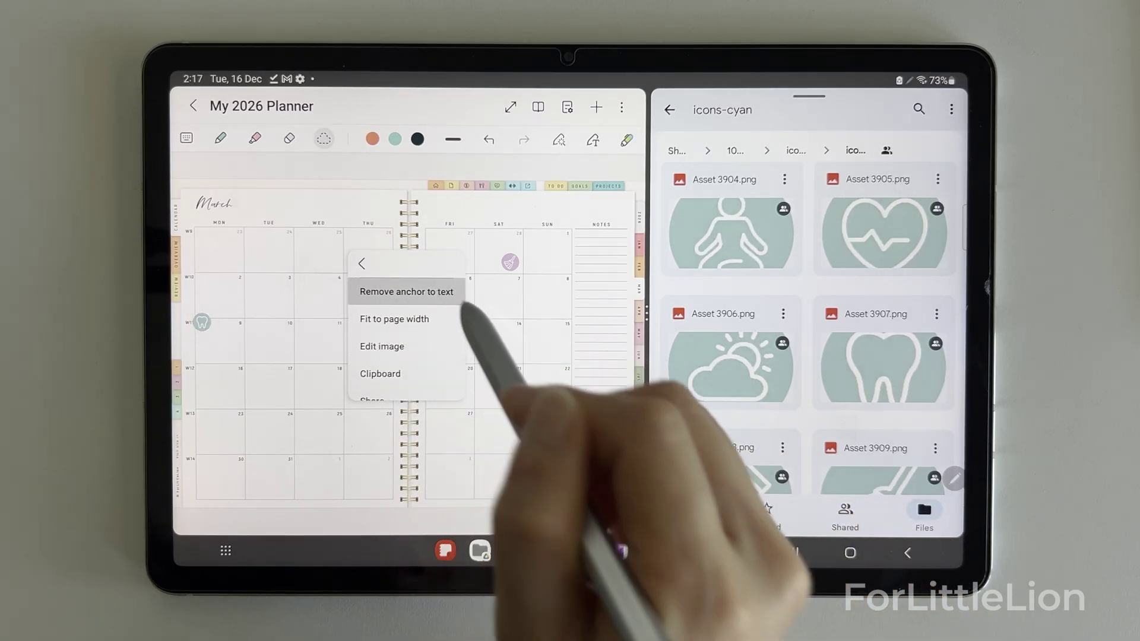
click(407, 292)
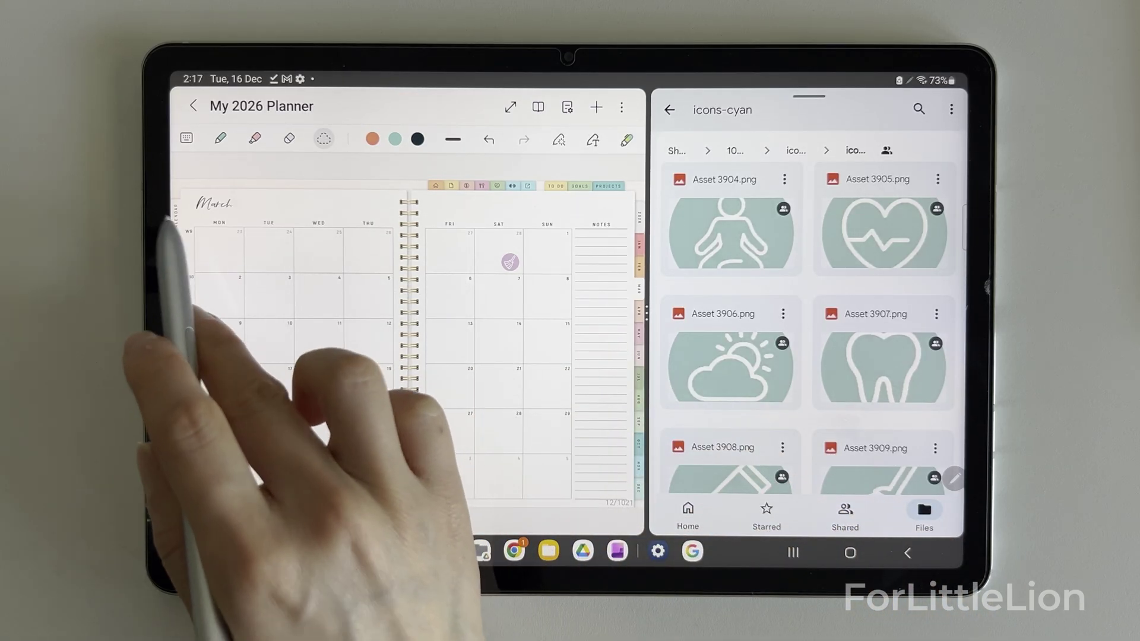
click(202, 322)
mouse_move(202, 321)
mouse_down()
mouse_move(499, 403)
mouse_move(328, 382)
mouse_up()
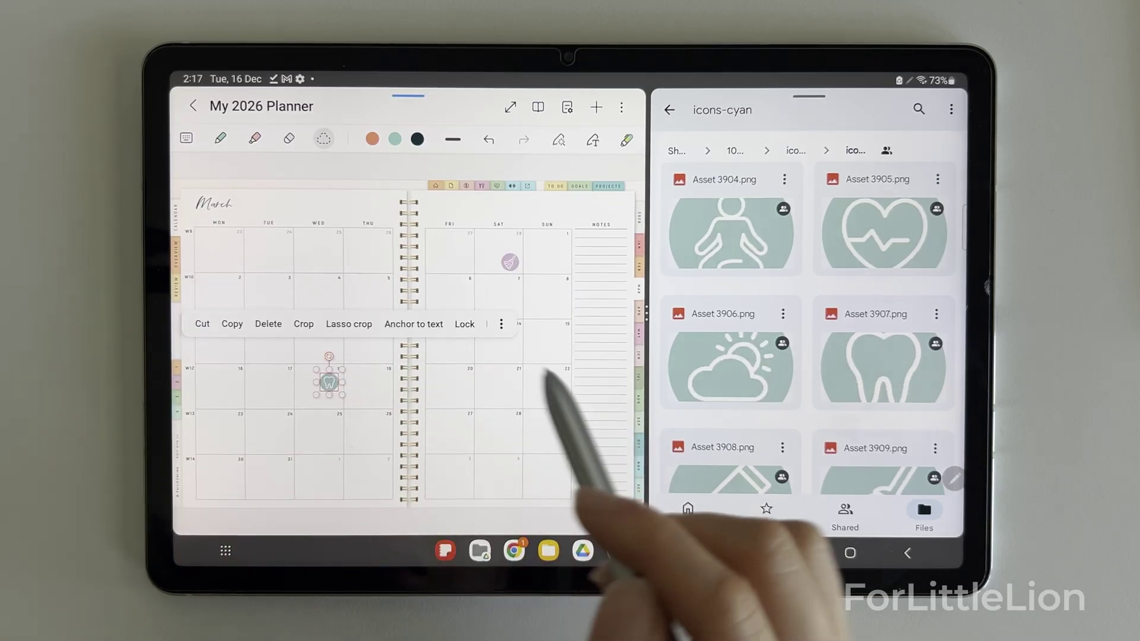
click(484, 383)
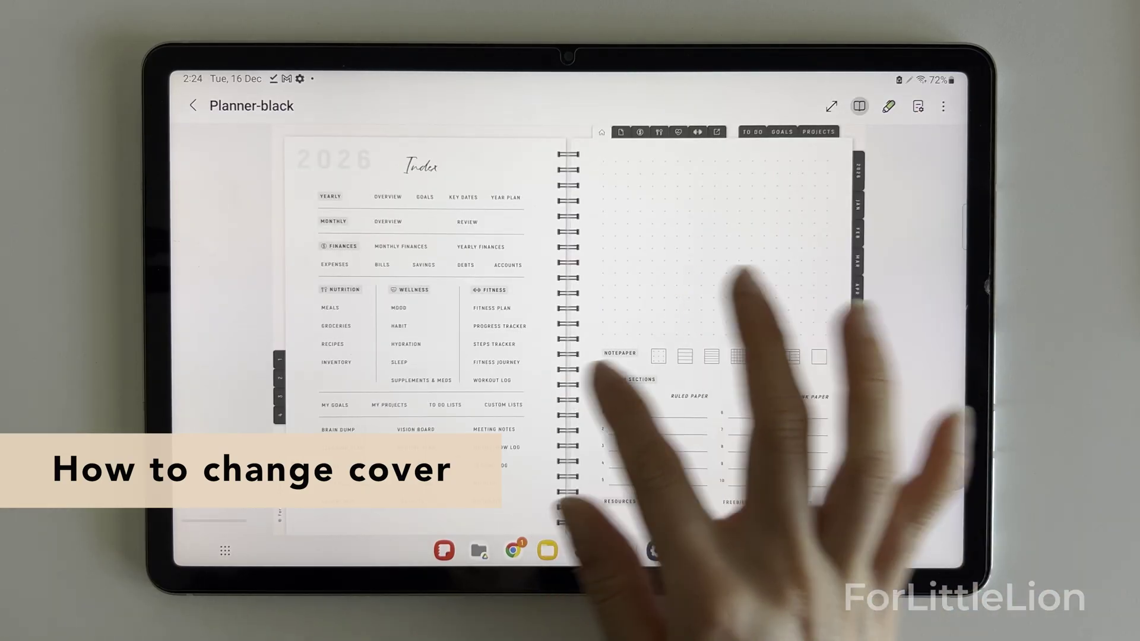
- Page back to the planner cover and download cover-size2.pdf.zip from the Covers link
drag(757, 375, 962, 401)
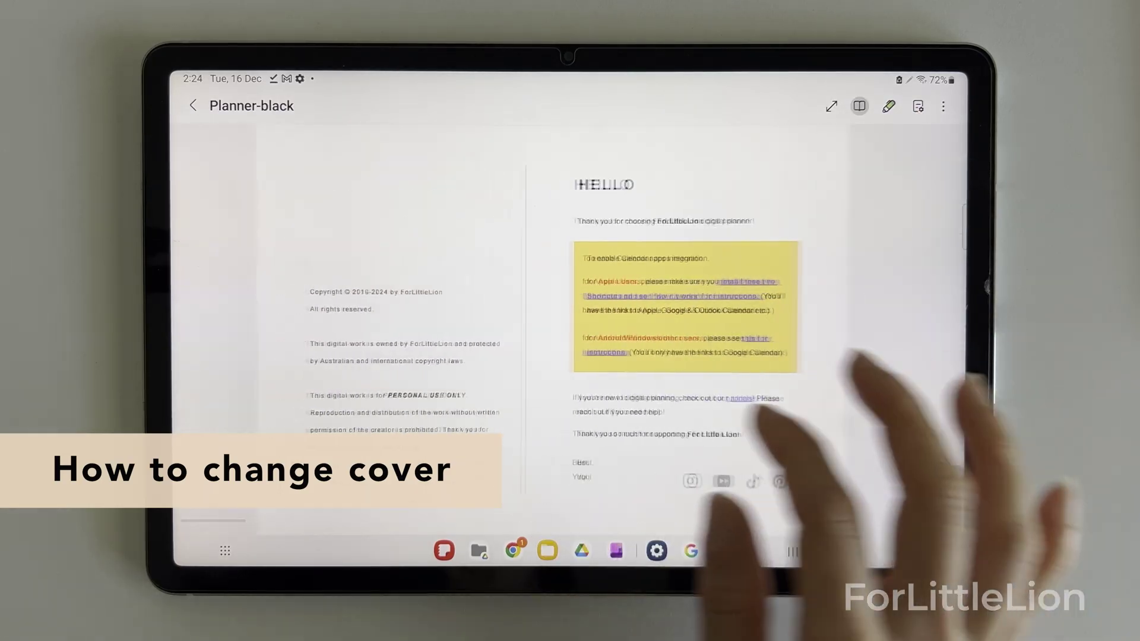
drag(846, 401, 1051, 428)
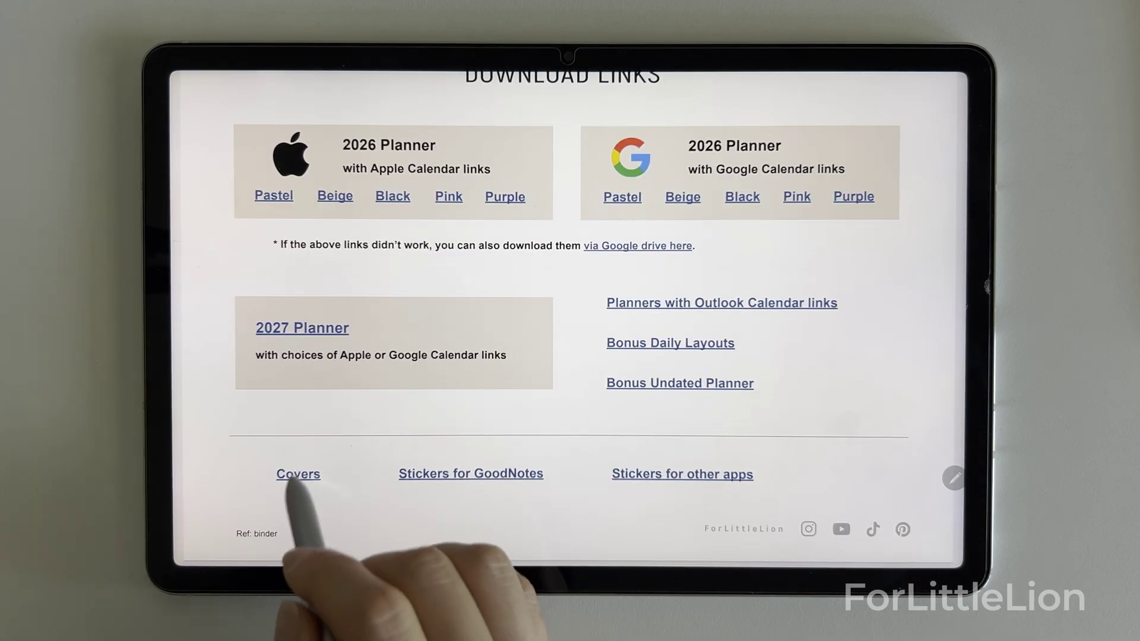
click(298, 474)
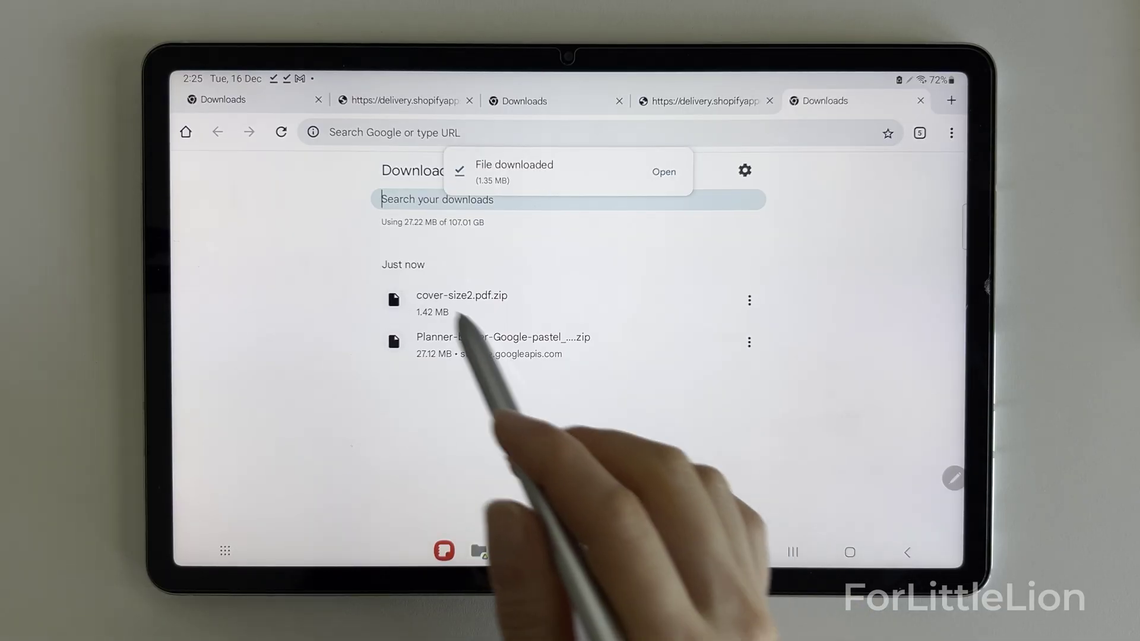
- Extract cover-size2.pdf.zip in Download and open cover-size2.pdf with Samsung Notes
click(499, 308)
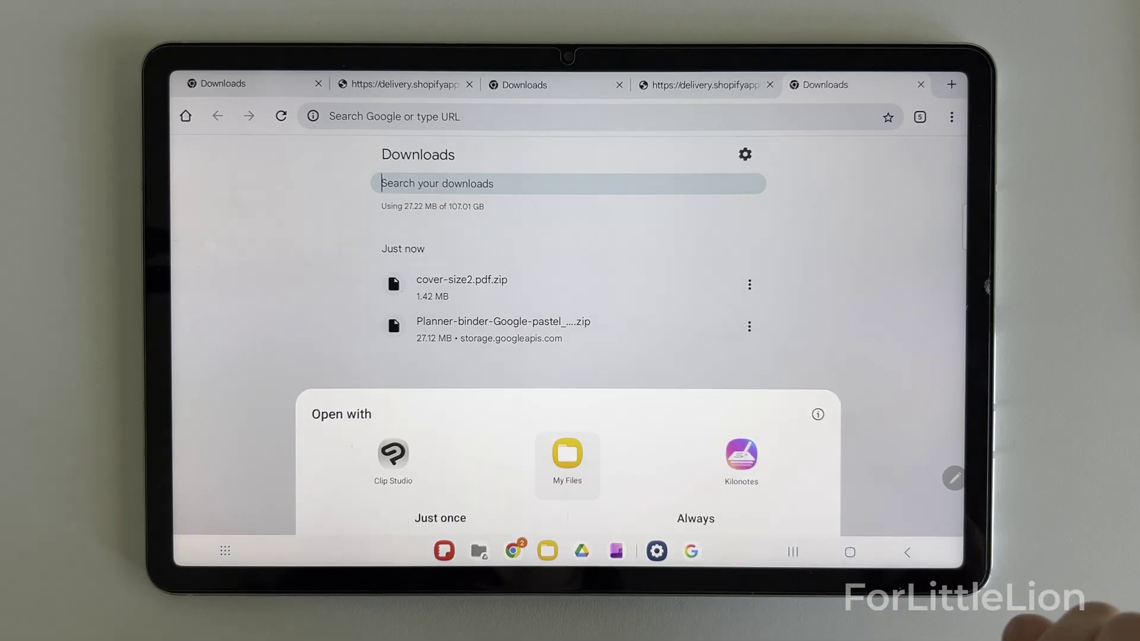
click(568, 452)
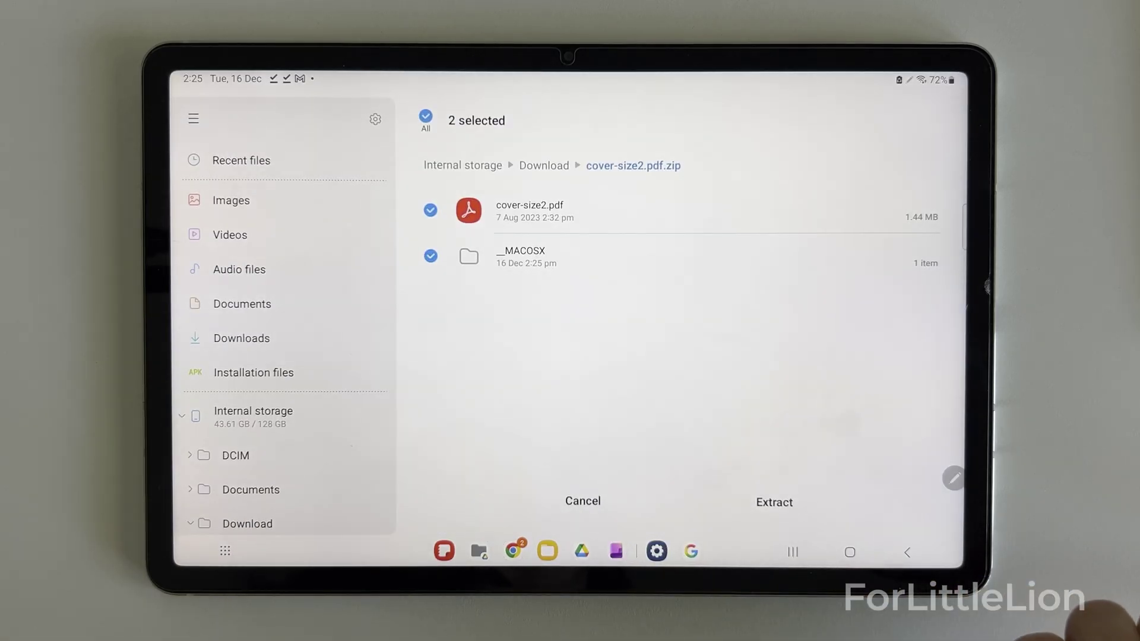
click(776, 503)
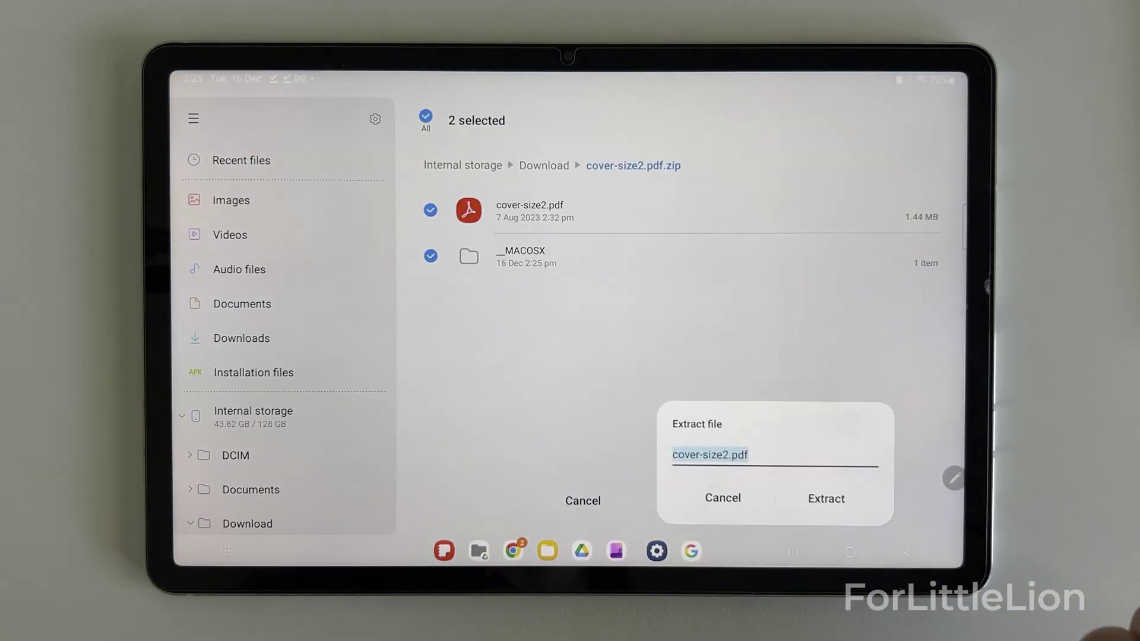
click(829, 499)
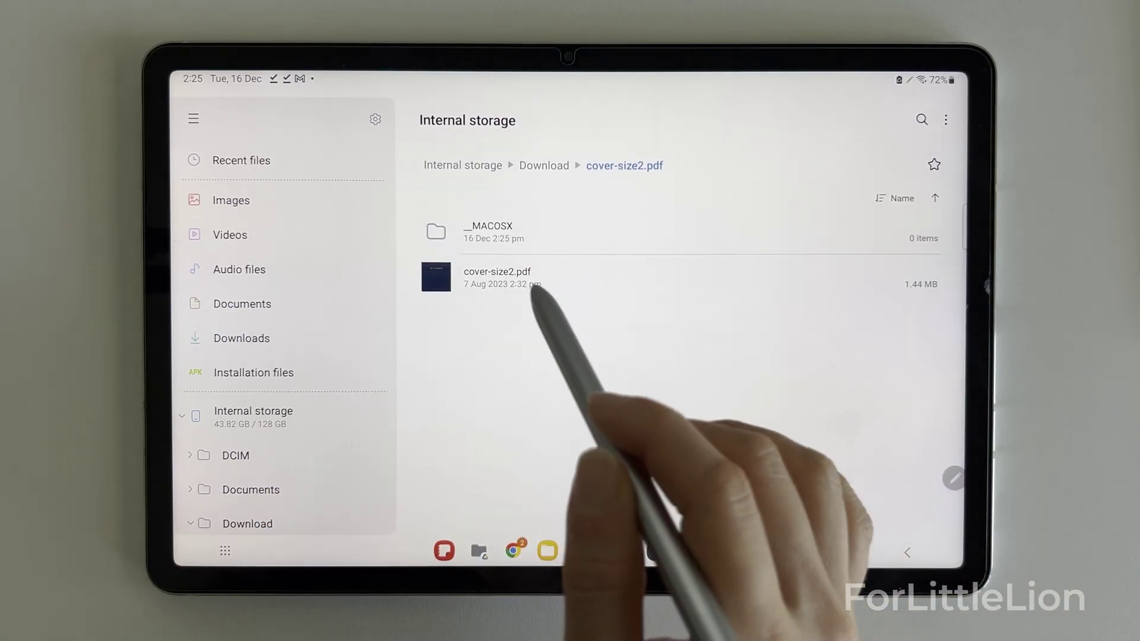
click(503, 277)
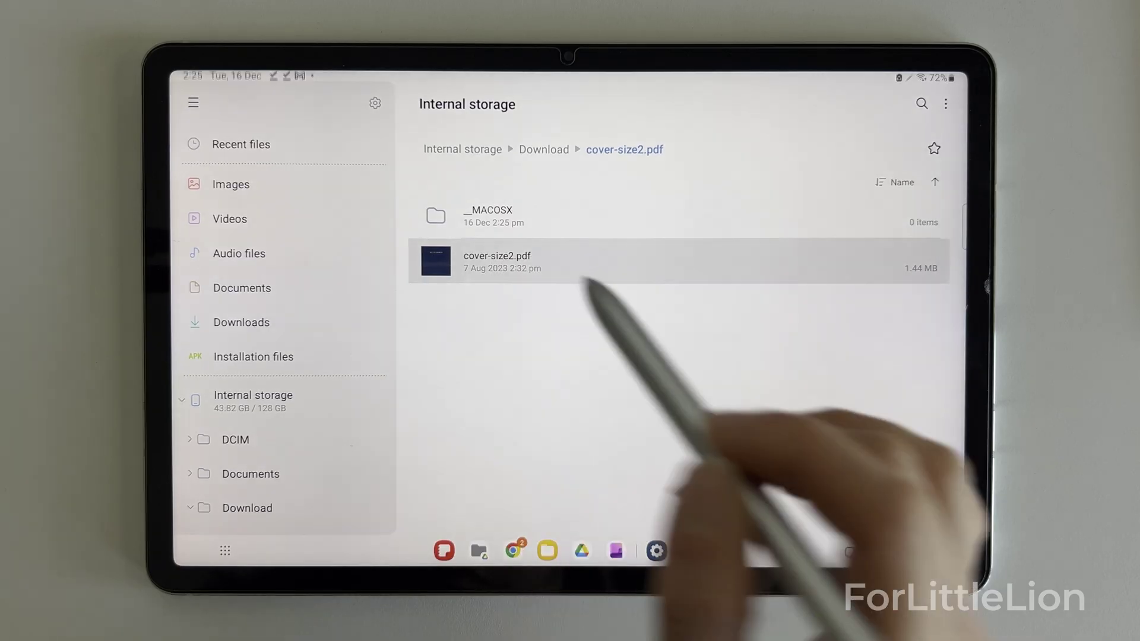
click(504, 359)
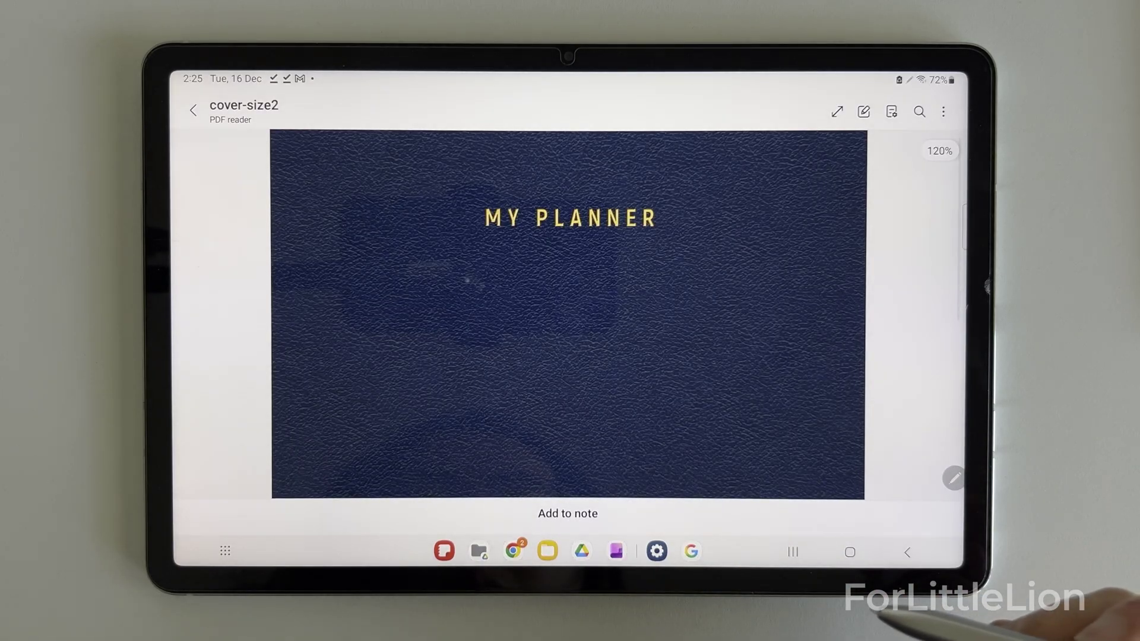
- Copy page 4, the black MY PLANNER cover, from the page thumbnails, then close the note
click(891, 106)
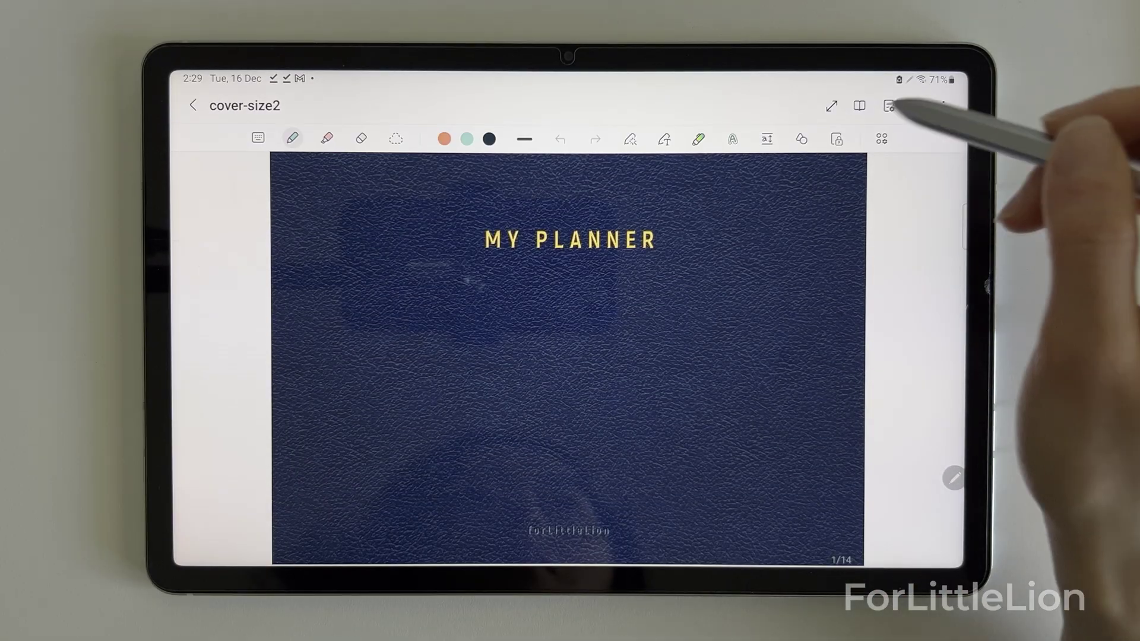
click(892, 106)
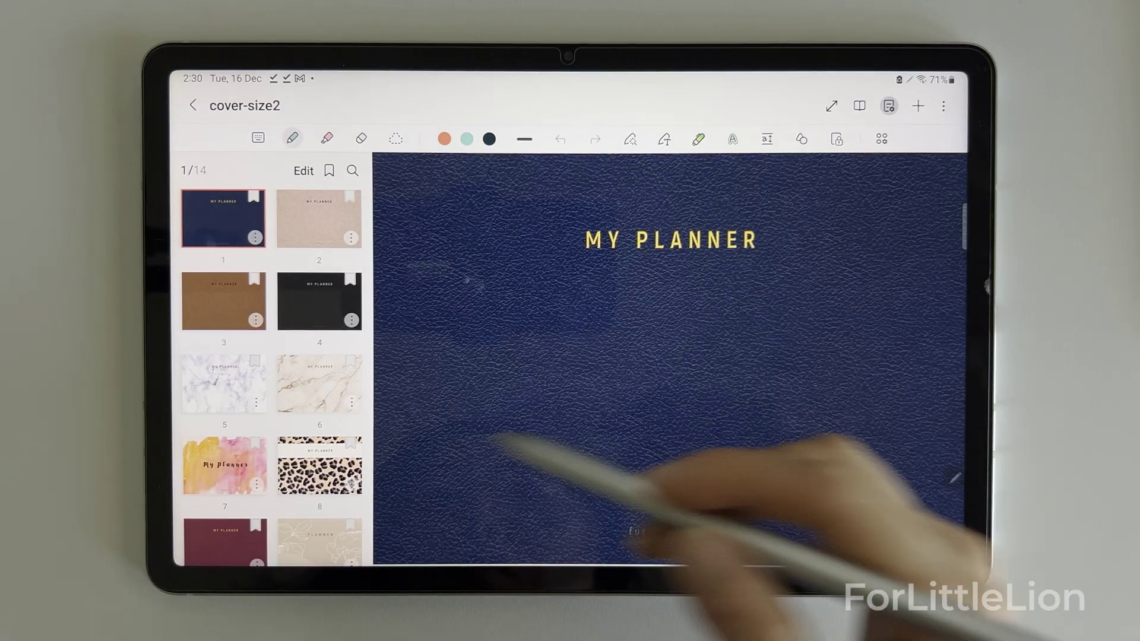
scroll(329, 342, down, 2)
scroll(330, 343, down, 3)
scroll(343, 356, down, 2)
scroll(344, 301, up, 3)
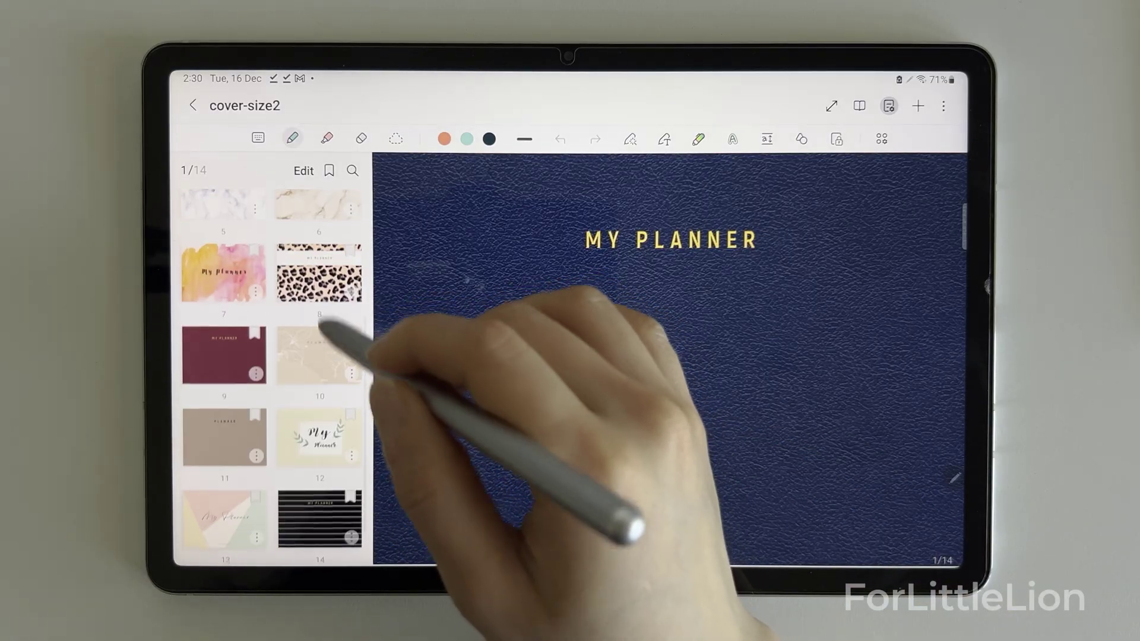
scroll(331, 326, up, 5)
scroll(322, 414, up, 1)
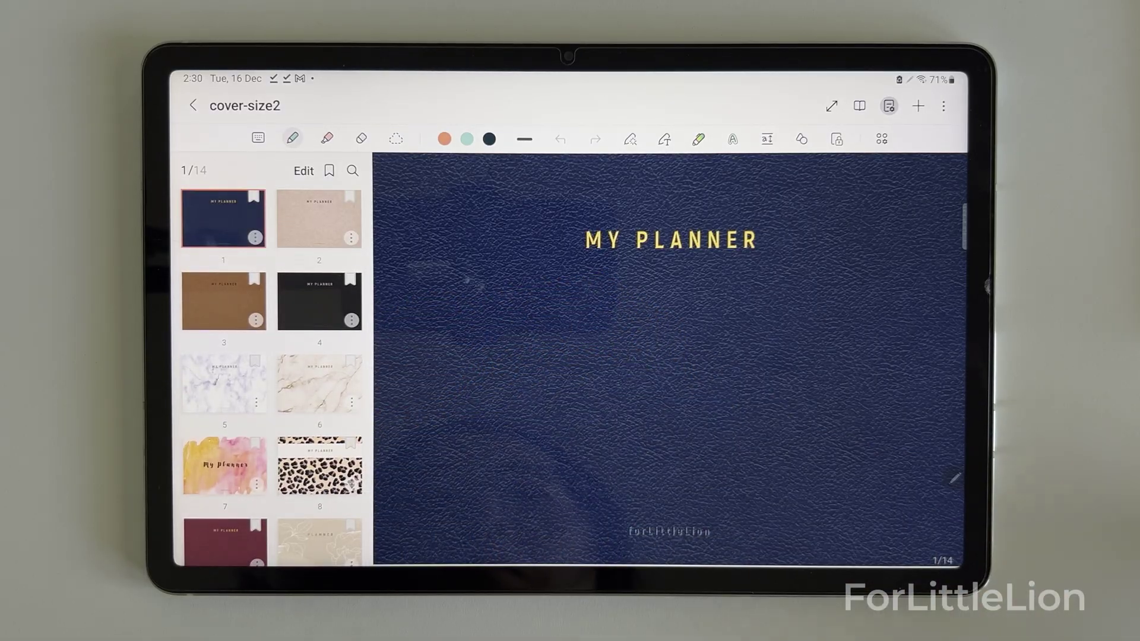
scroll(669, 356, down, 10)
scroll(668, 357, down, 5)
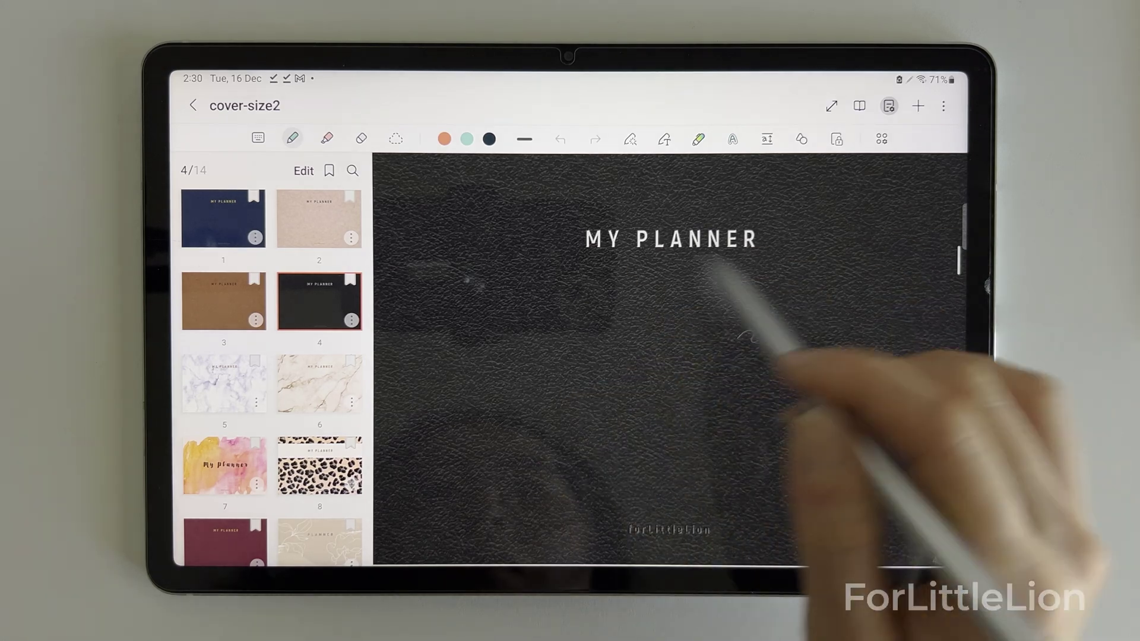
click(351, 320)
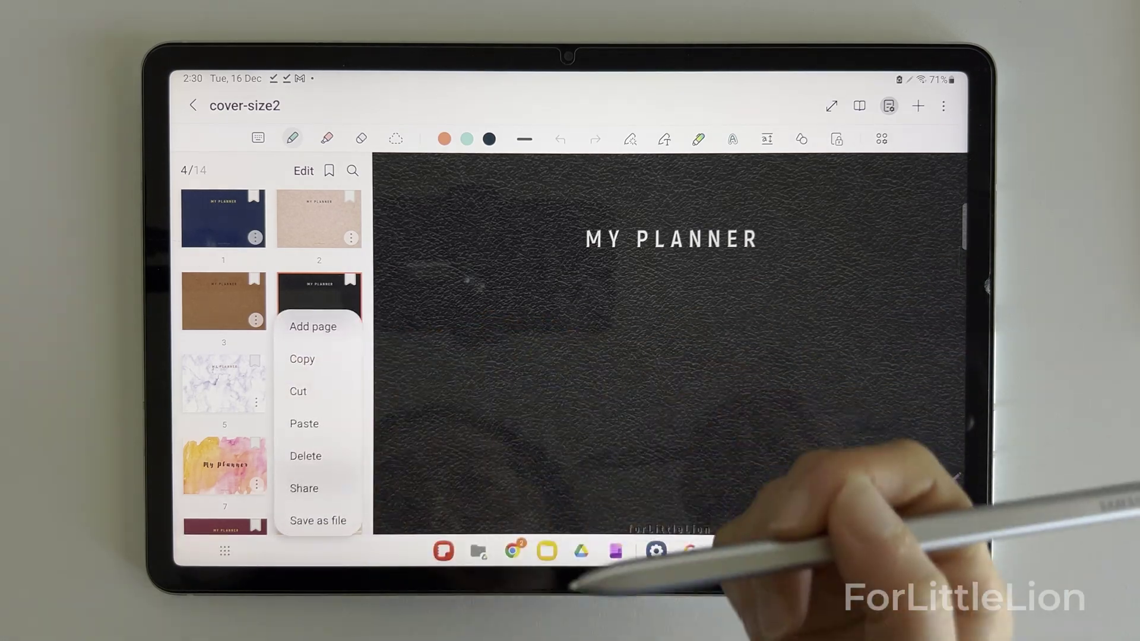
click(302, 359)
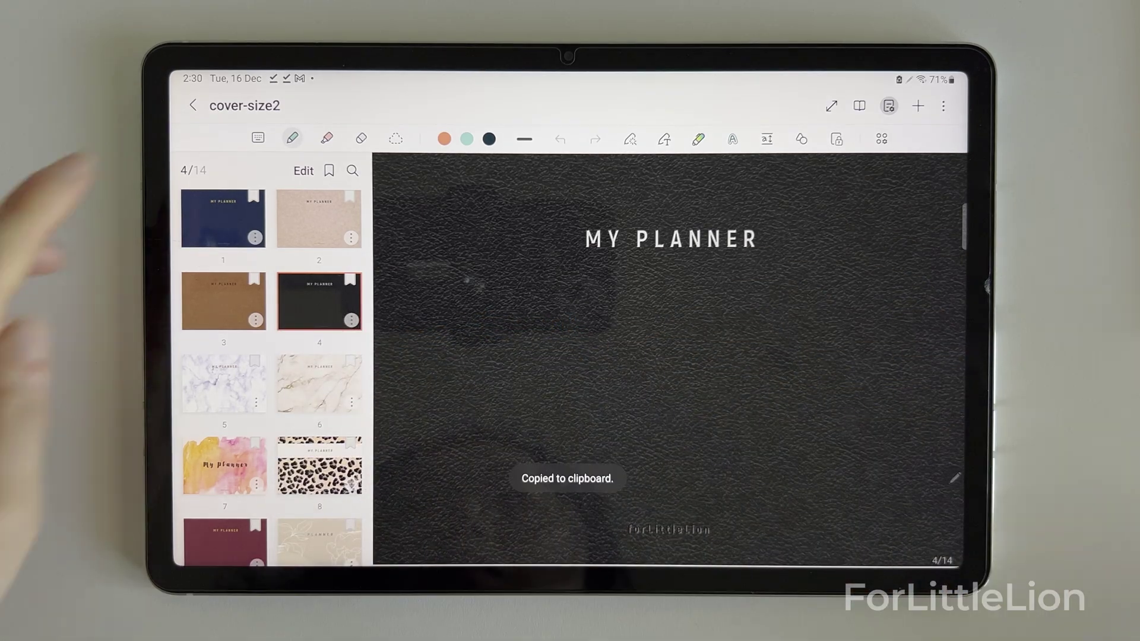
click(192, 106)
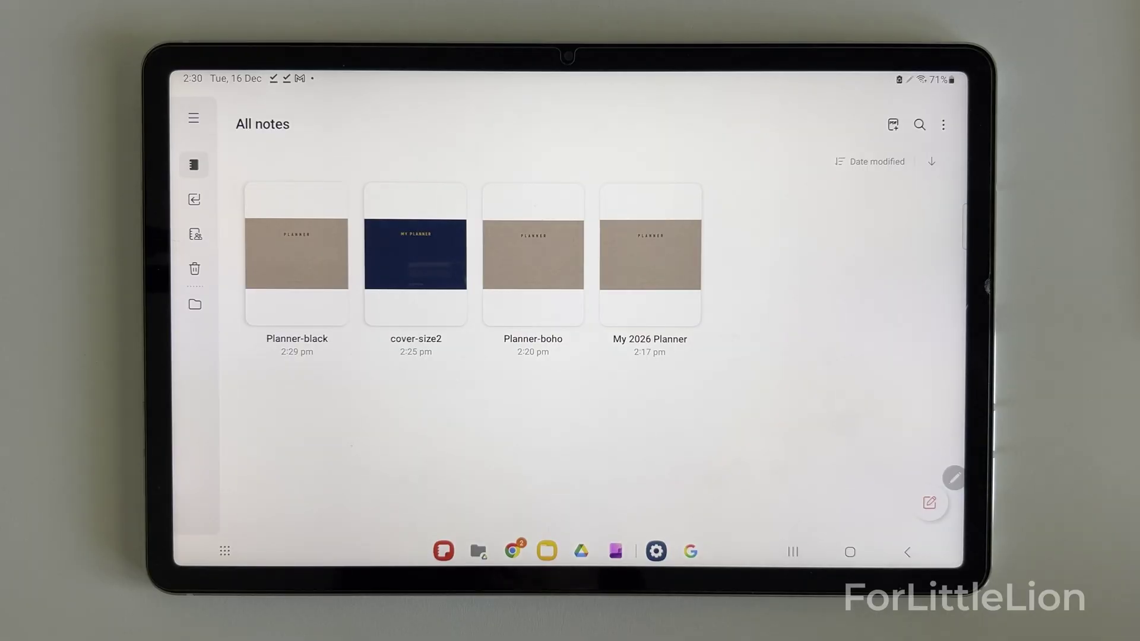
- Open Planner-black and paste the black MY PLANNER cover after page 1
click(297, 255)
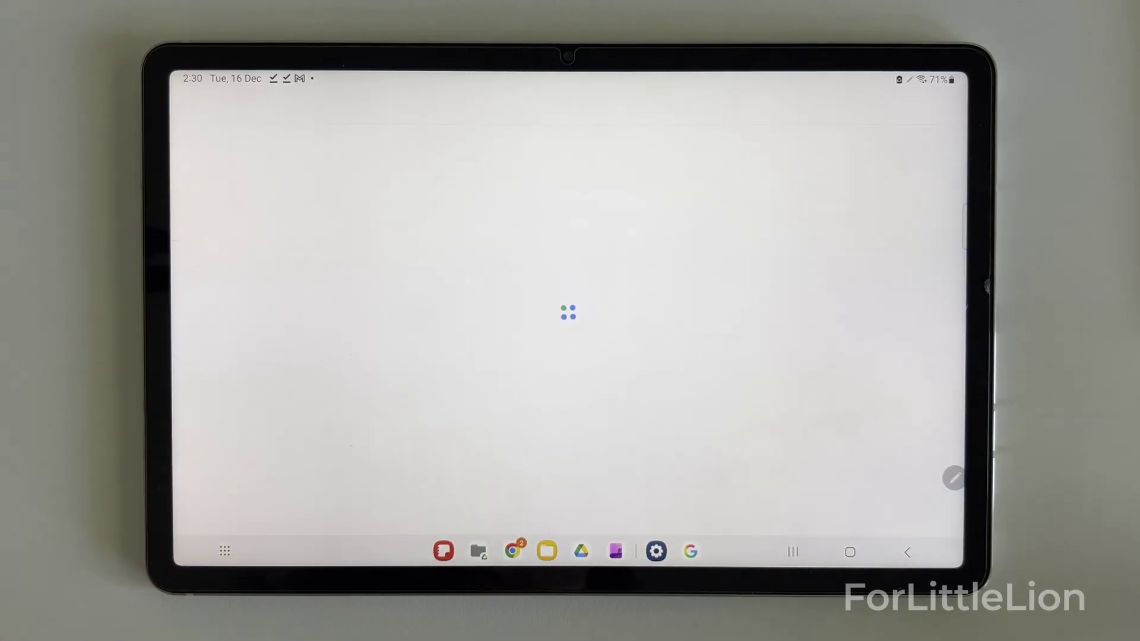
click(602, 132)
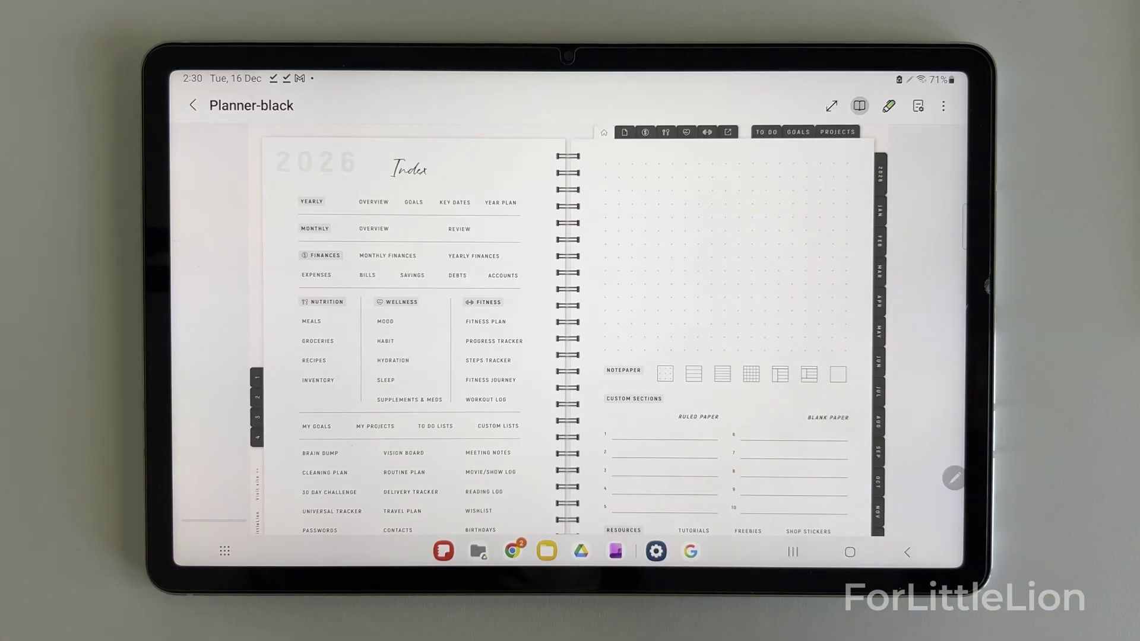
drag(624, 357, 783, 339)
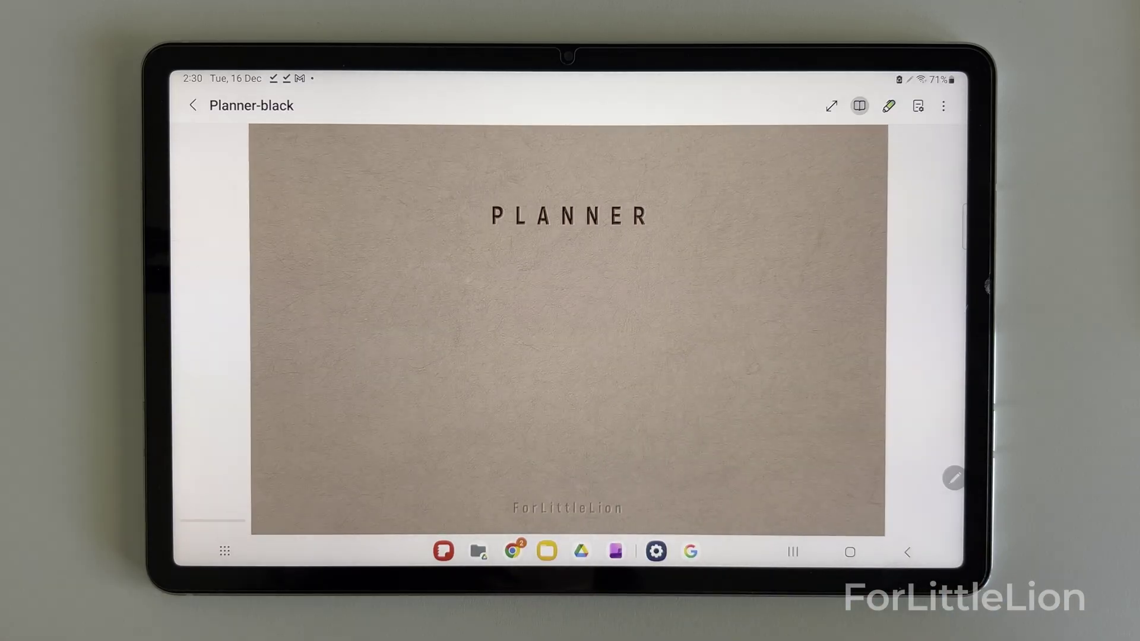
click(919, 105)
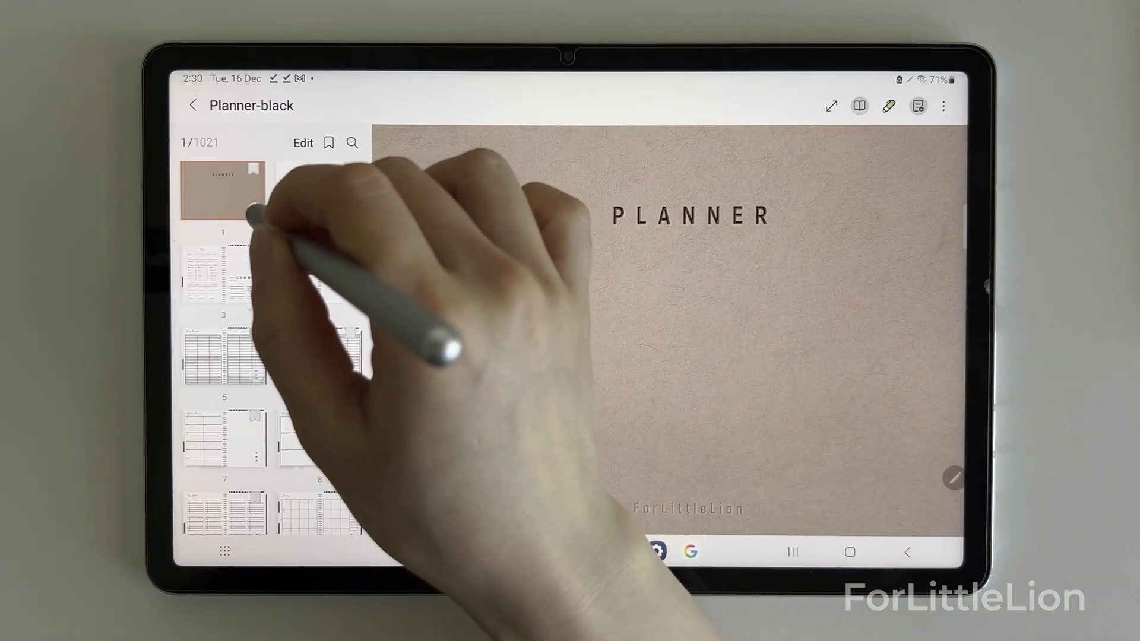
click(255, 210)
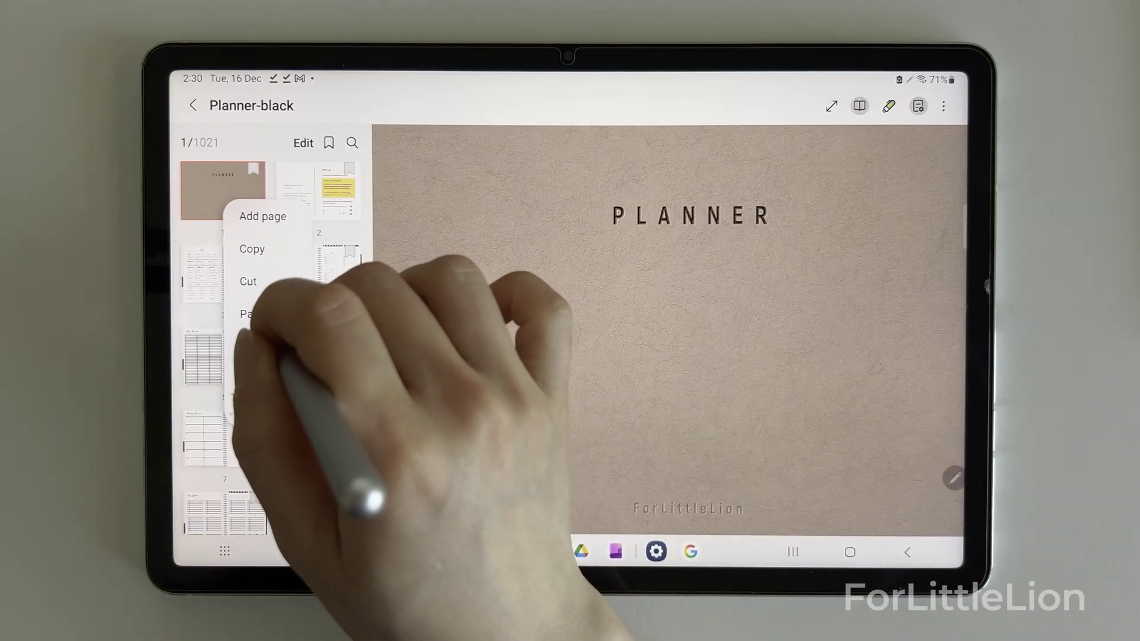
click(263, 215)
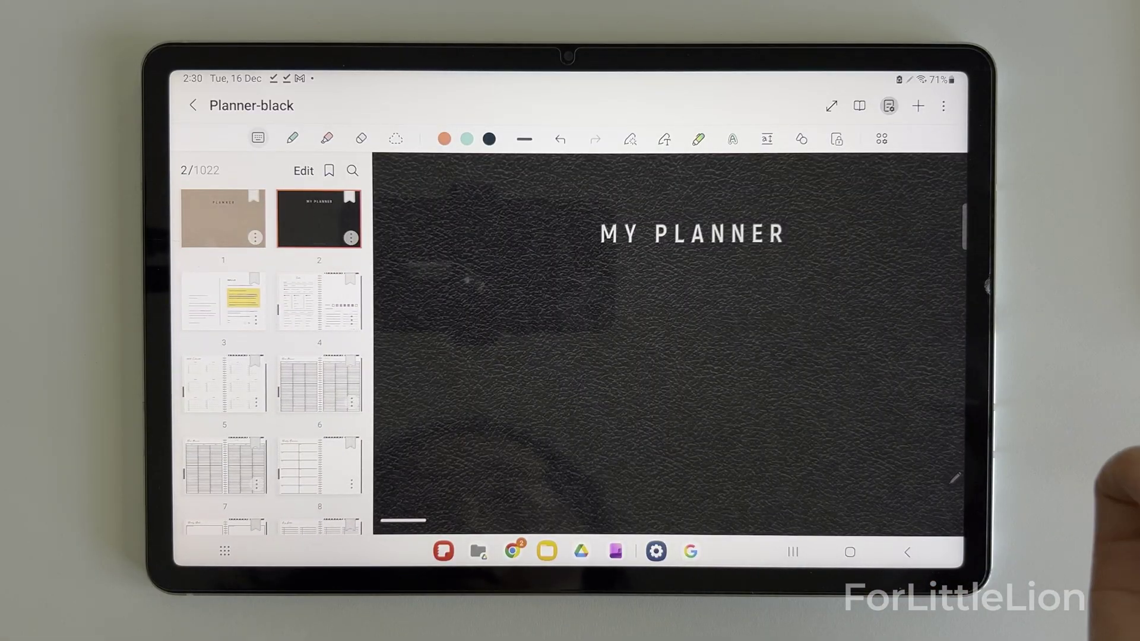
- Delete the beige PLANNER cover page and hide the thumbnails
click(223, 219)
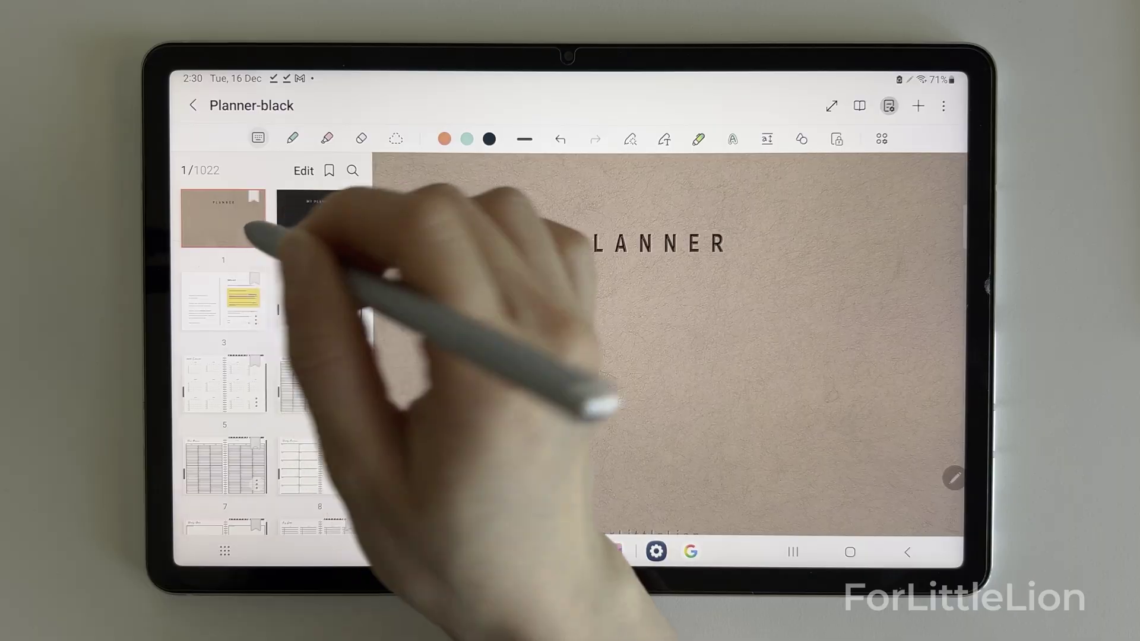
click(255, 238)
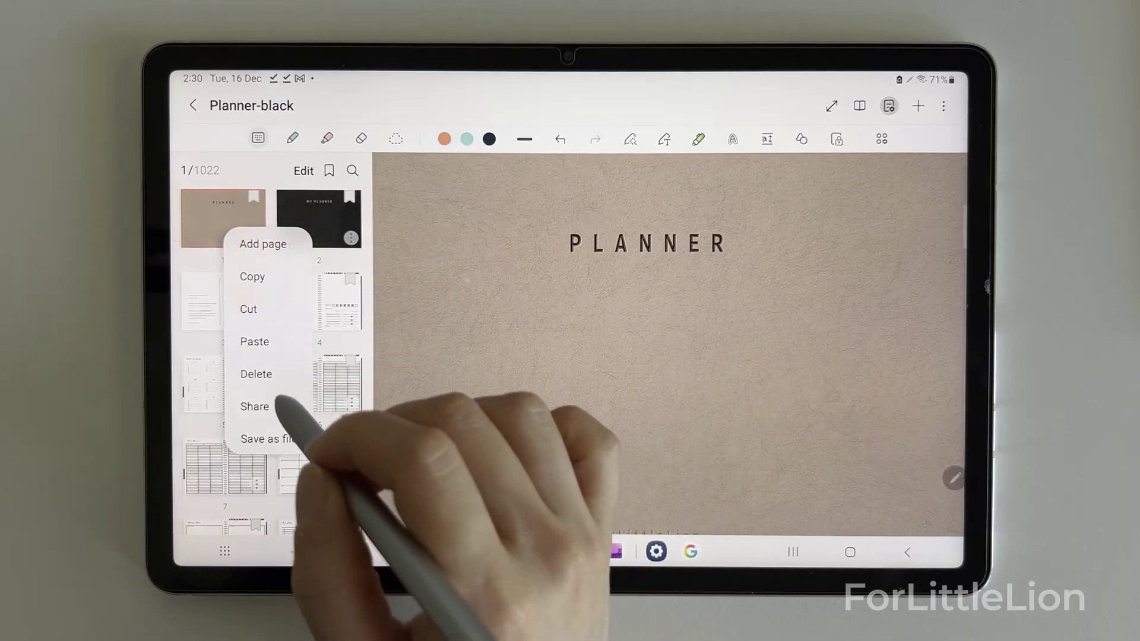
click(256, 375)
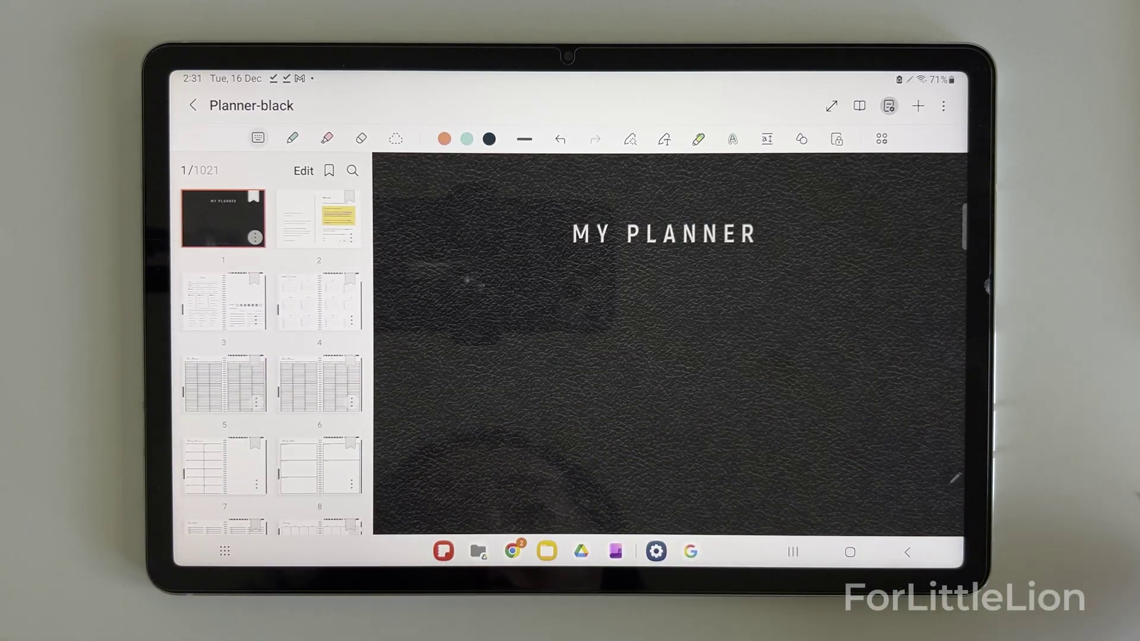
click(887, 106)
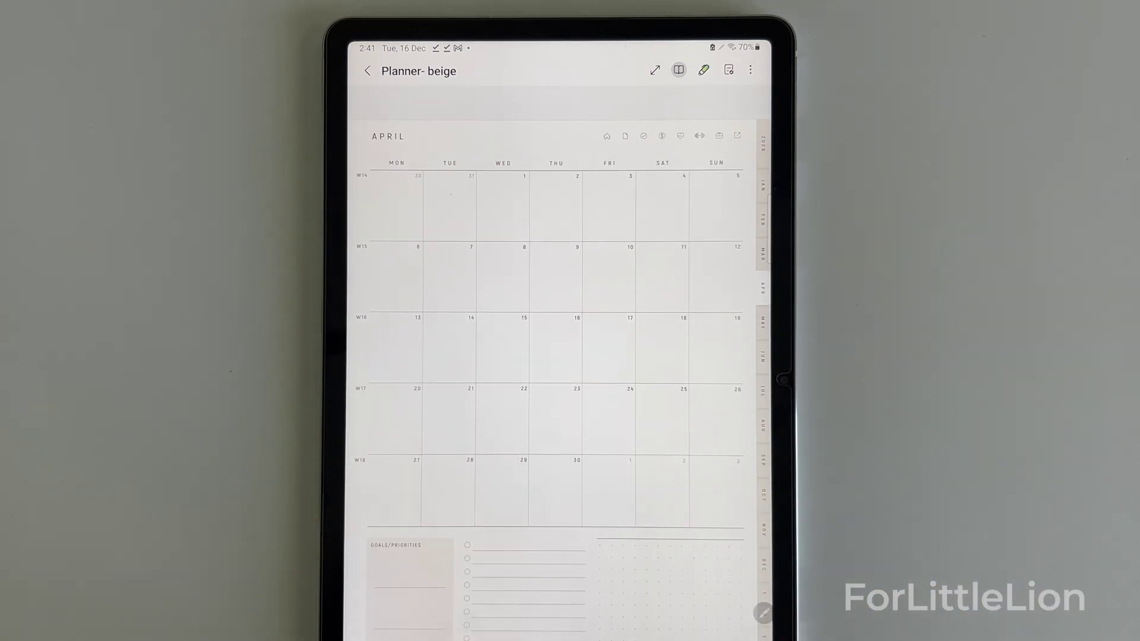
- Open the Friday 17 April page and select the fountain pen with adjusted thickness
click(630, 318)
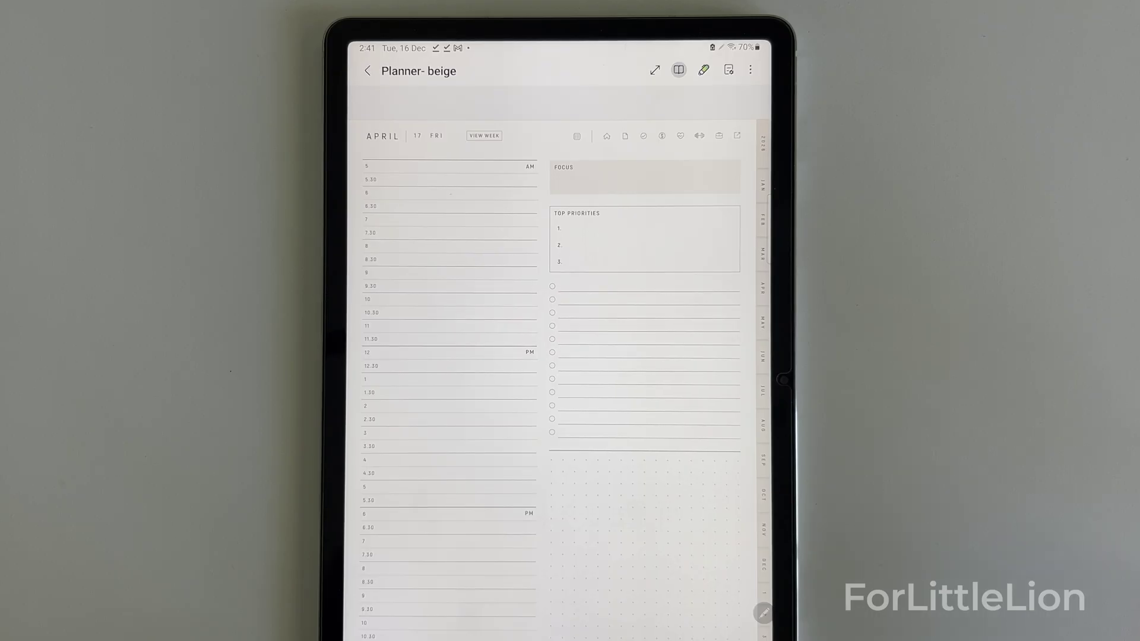
click(703, 70)
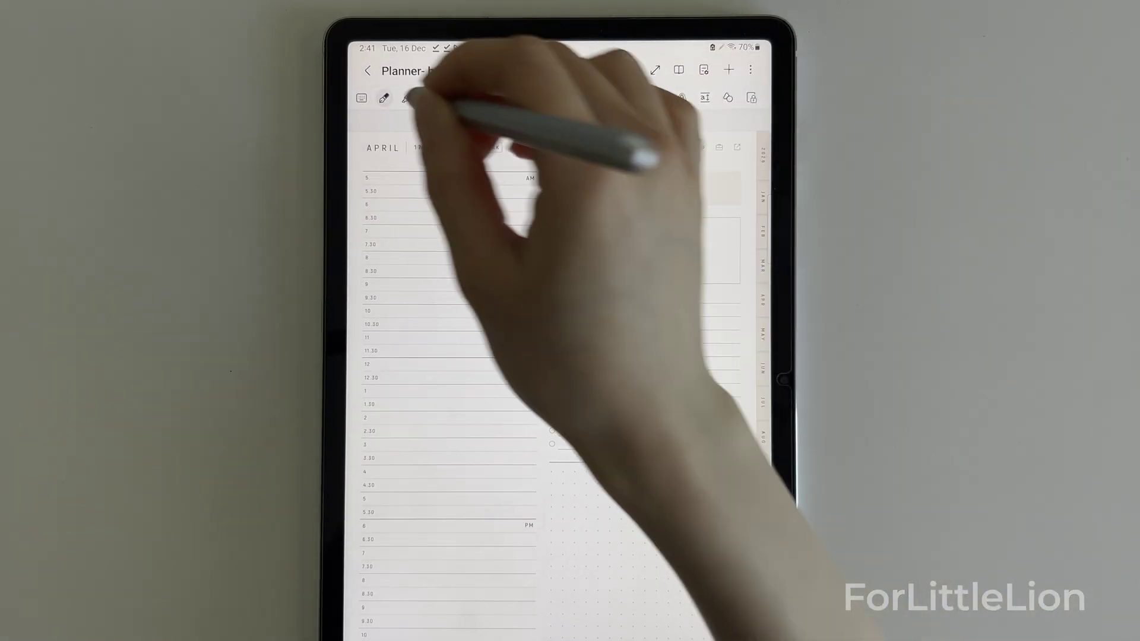
click(385, 98)
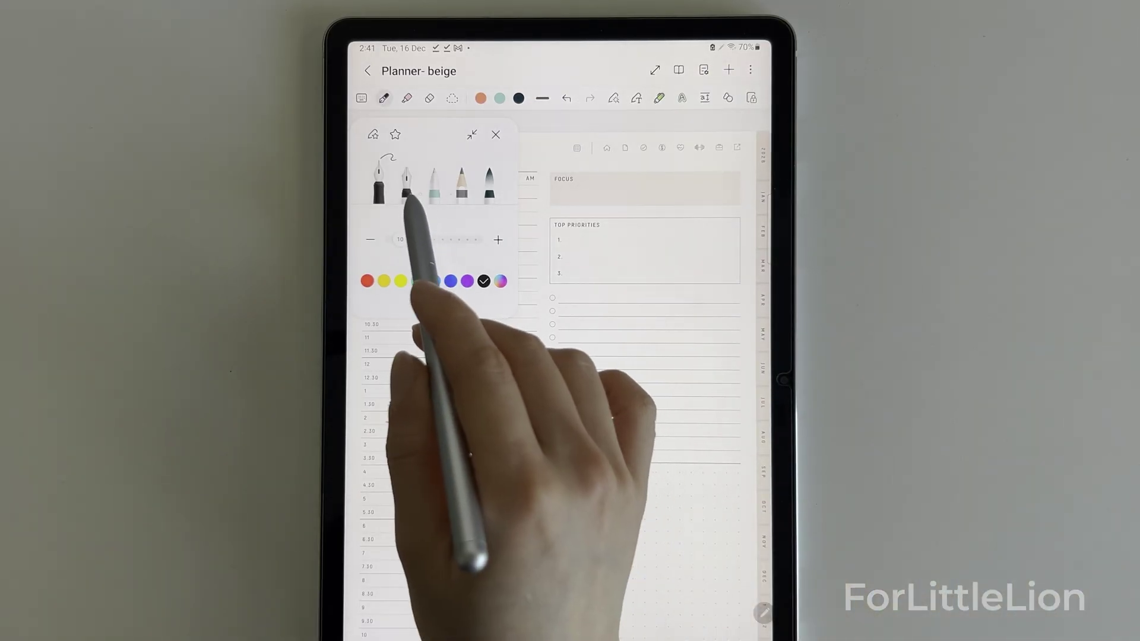
click(407, 179)
click(379, 182)
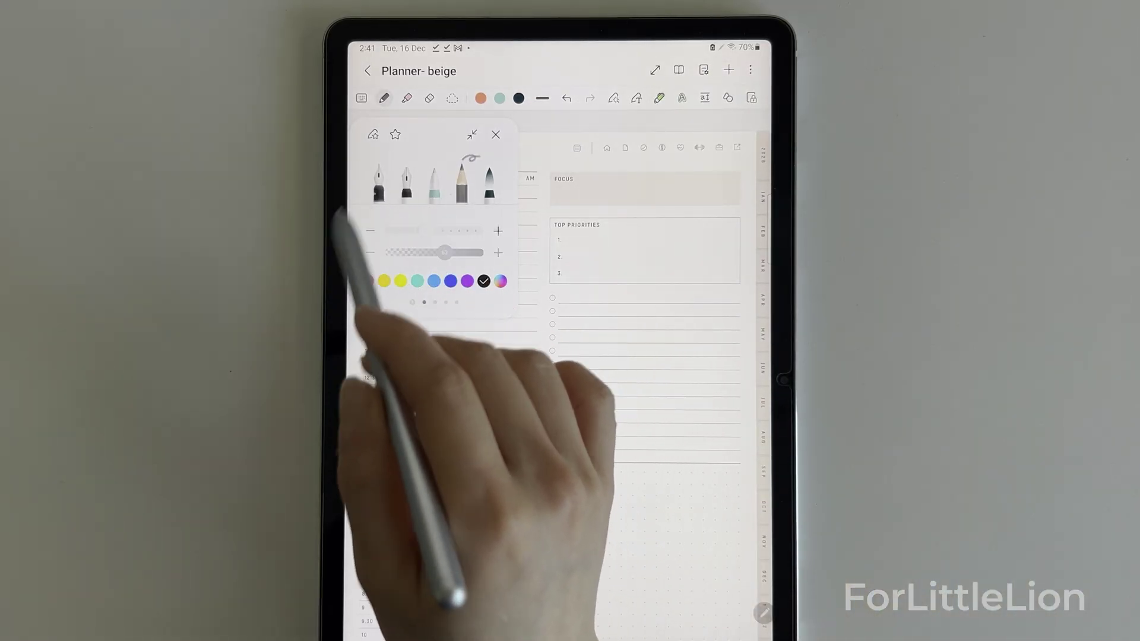
drag(402, 240, 409, 240)
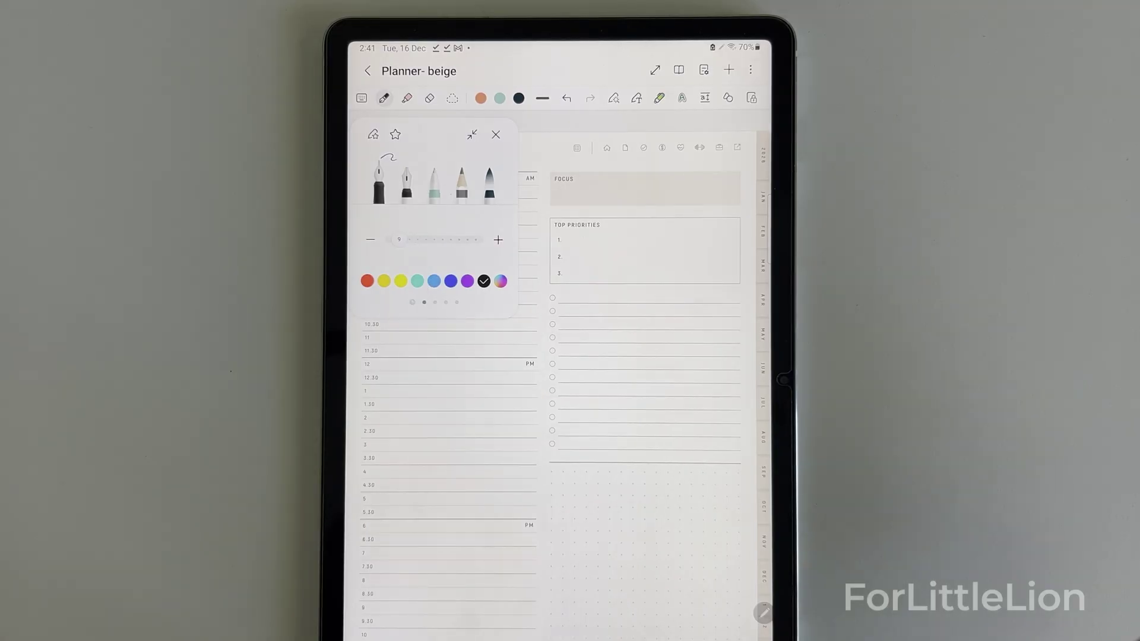
- Give the pen custom dark red #400404 and save it as a favourite pen
click(502, 281)
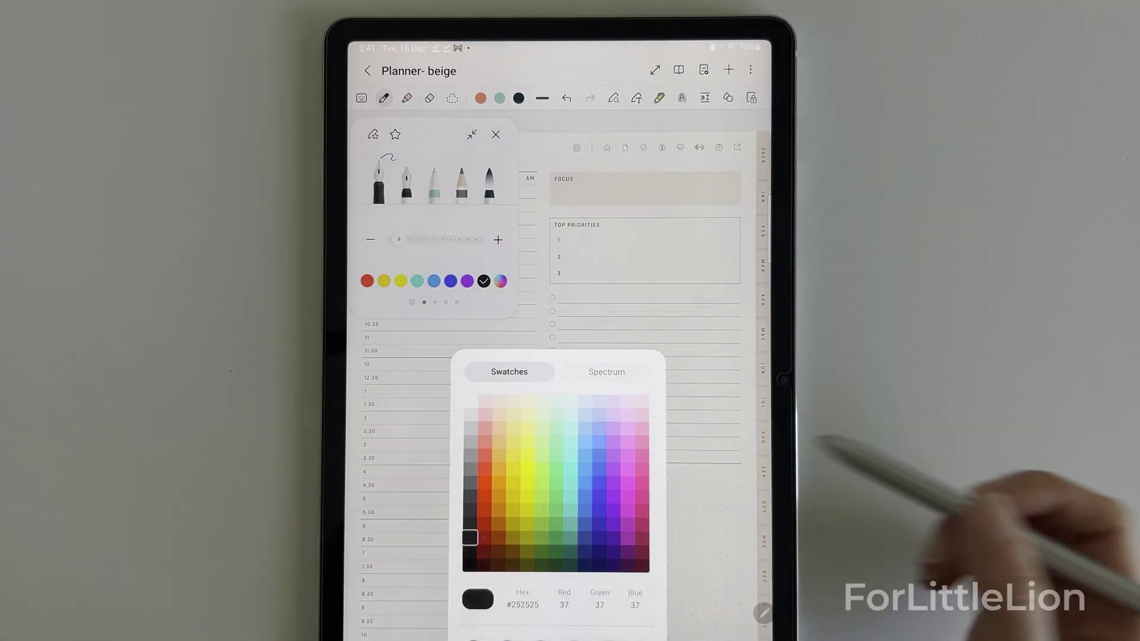
click(514, 482)
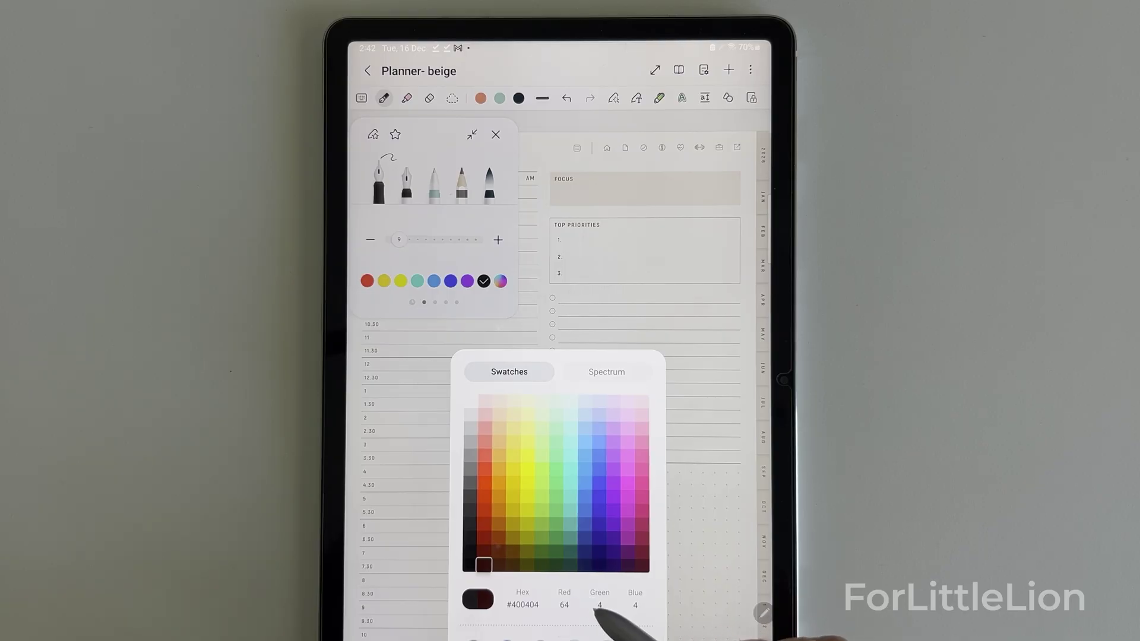
key(Escape)
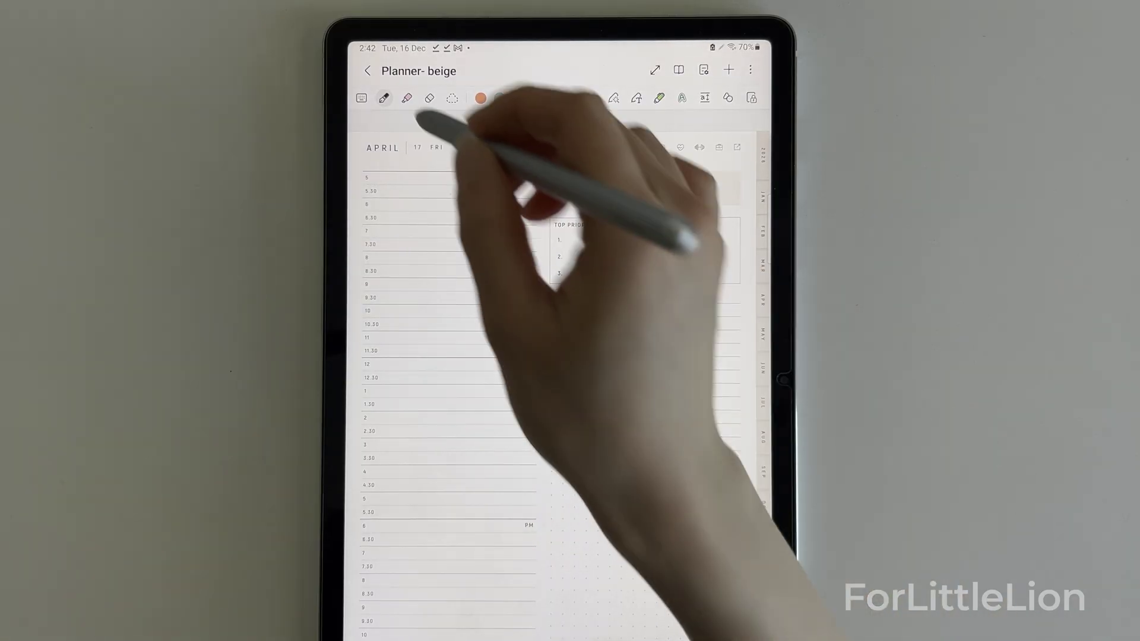
click(383, 97)
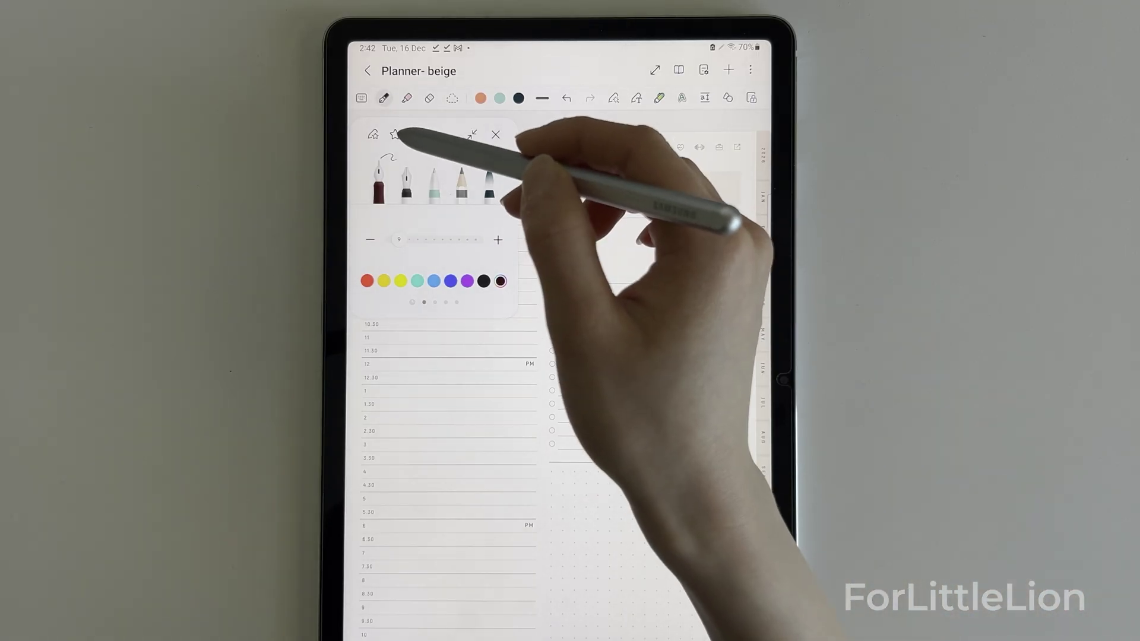
click(395, 134)
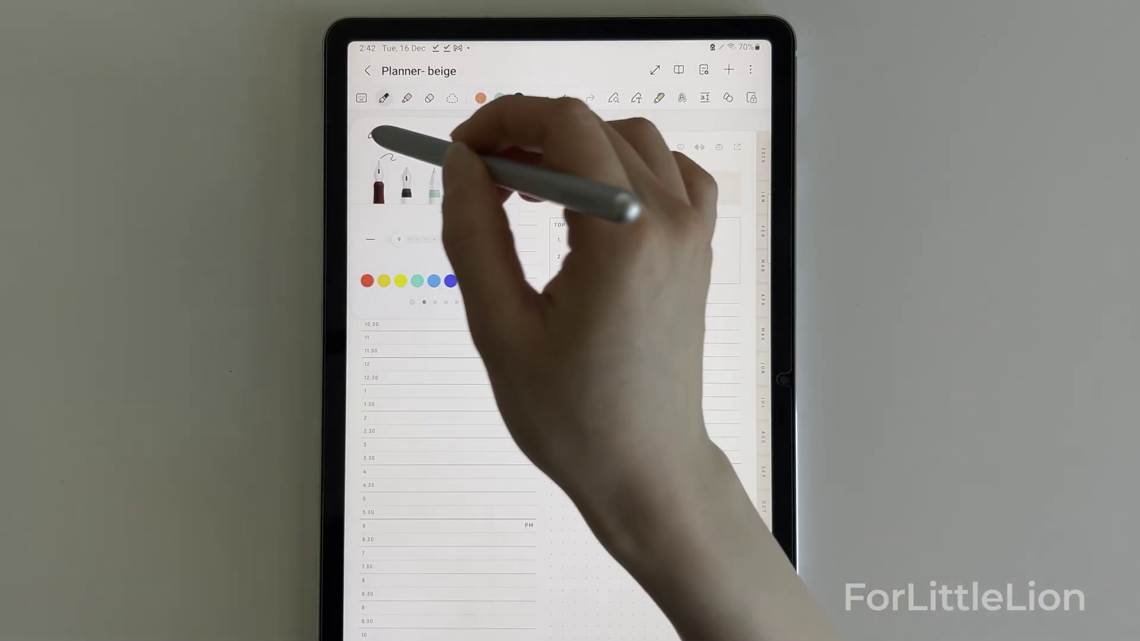
click(372, 135)
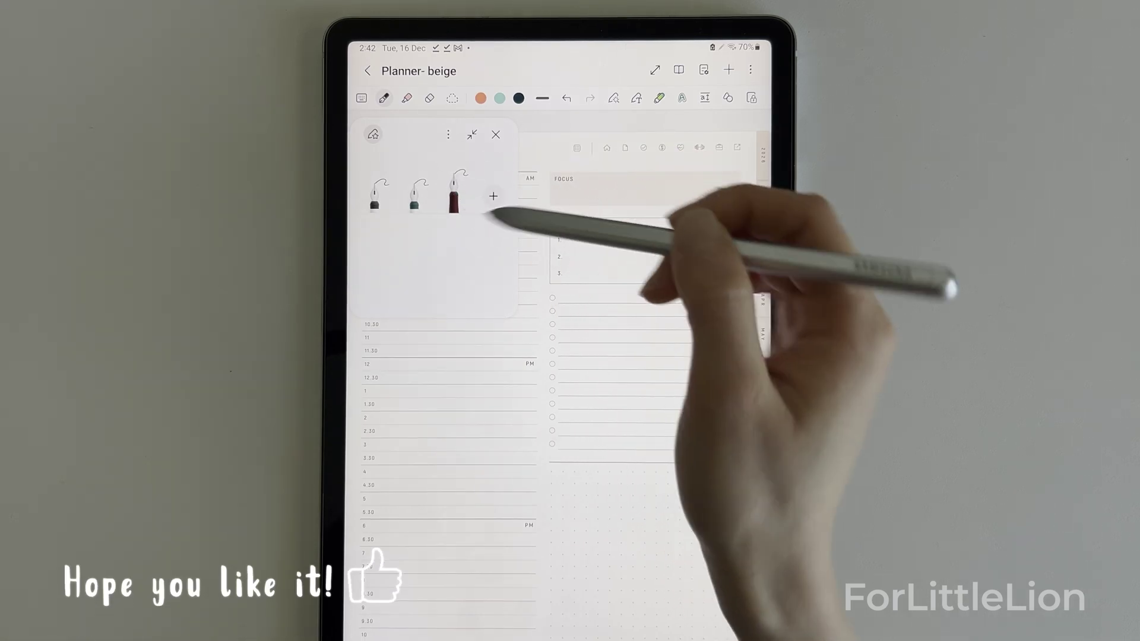
click(579, 247)
scroll(570, 401, up, 5)
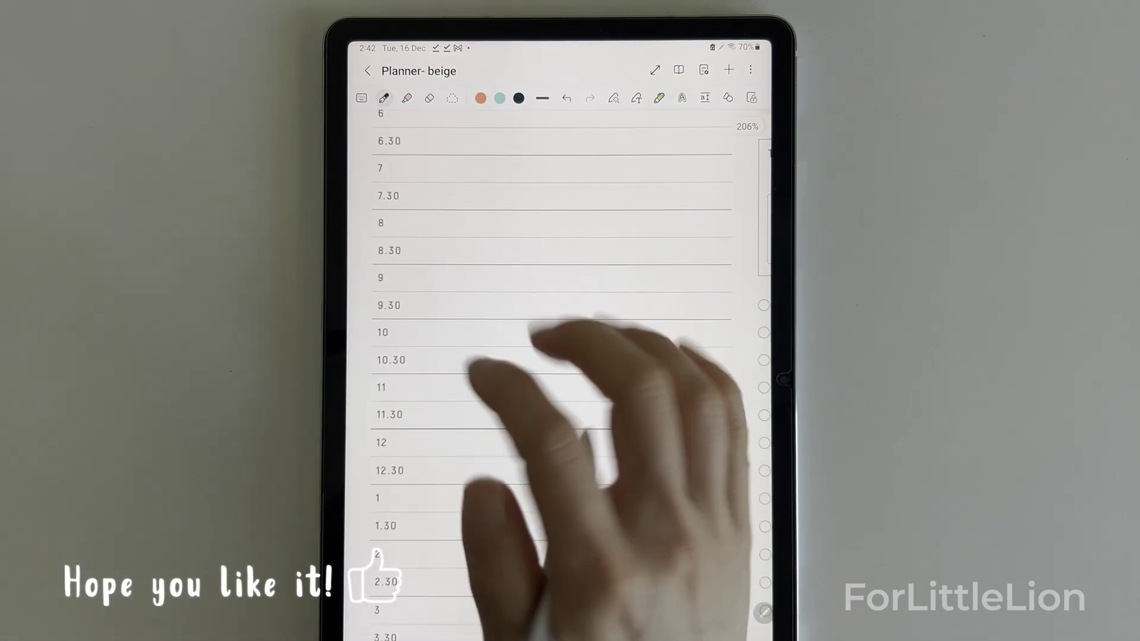
- Handwrite 'Coffee with Lily' at 11 and type 'Digital planner tutorial' in FOCUS, black size 8
drag(430, 387, 450, 392)
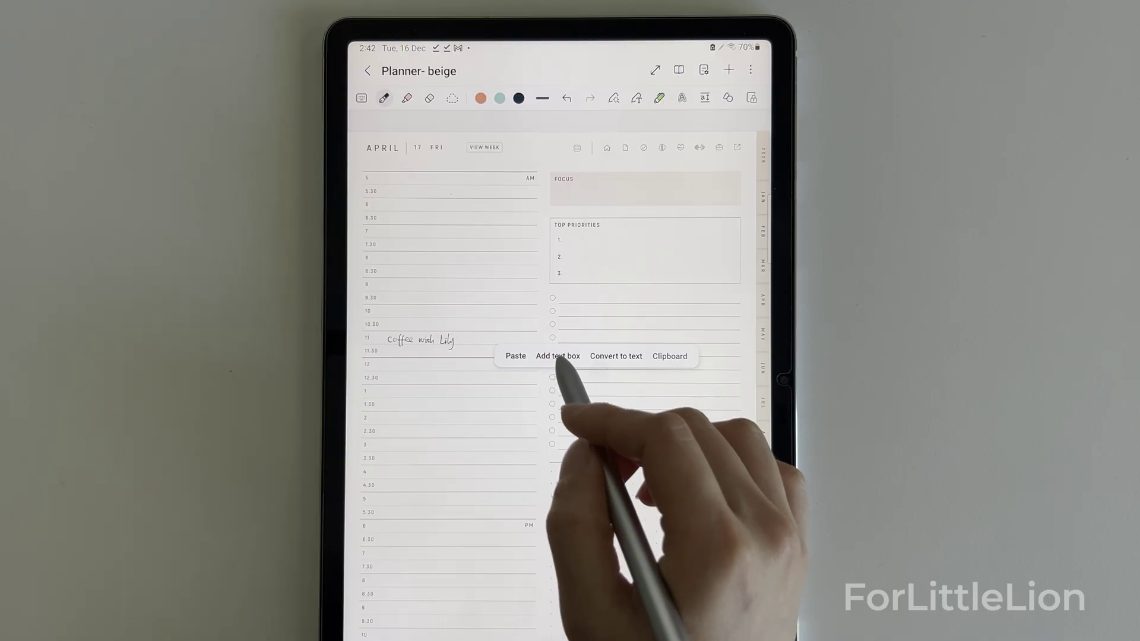
click(558, 356)
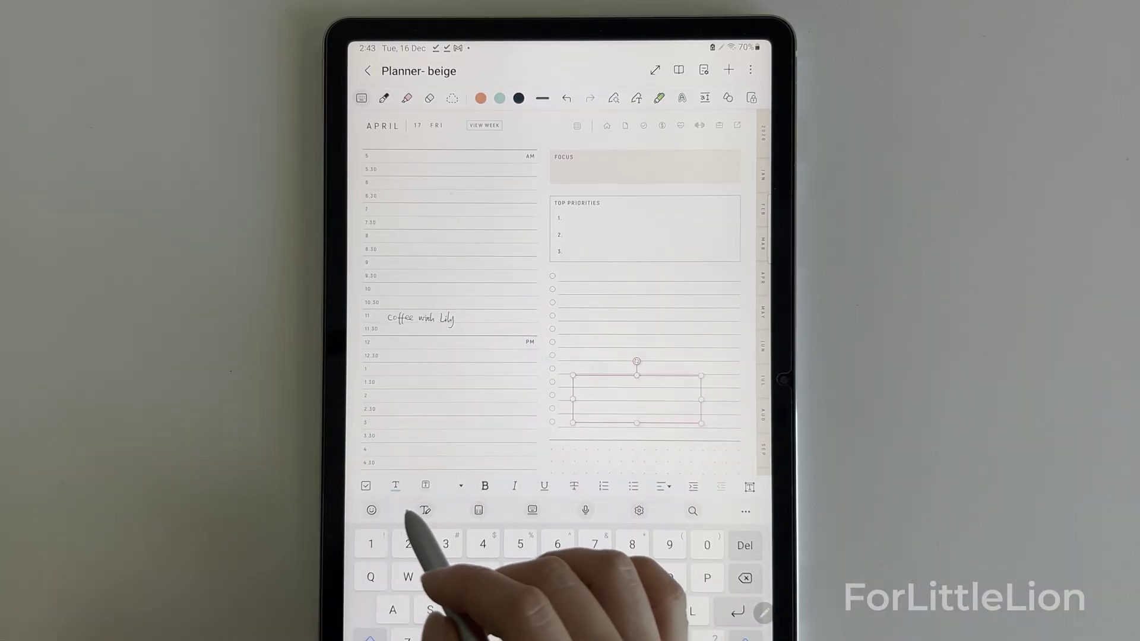
click(486, 431)
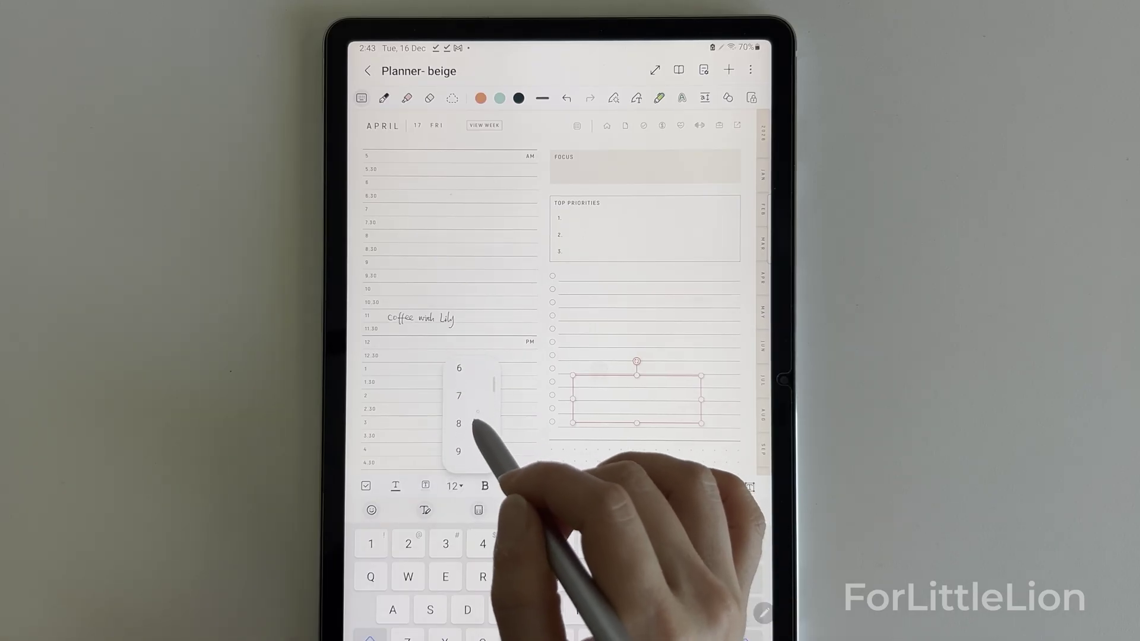
click(458, 424)
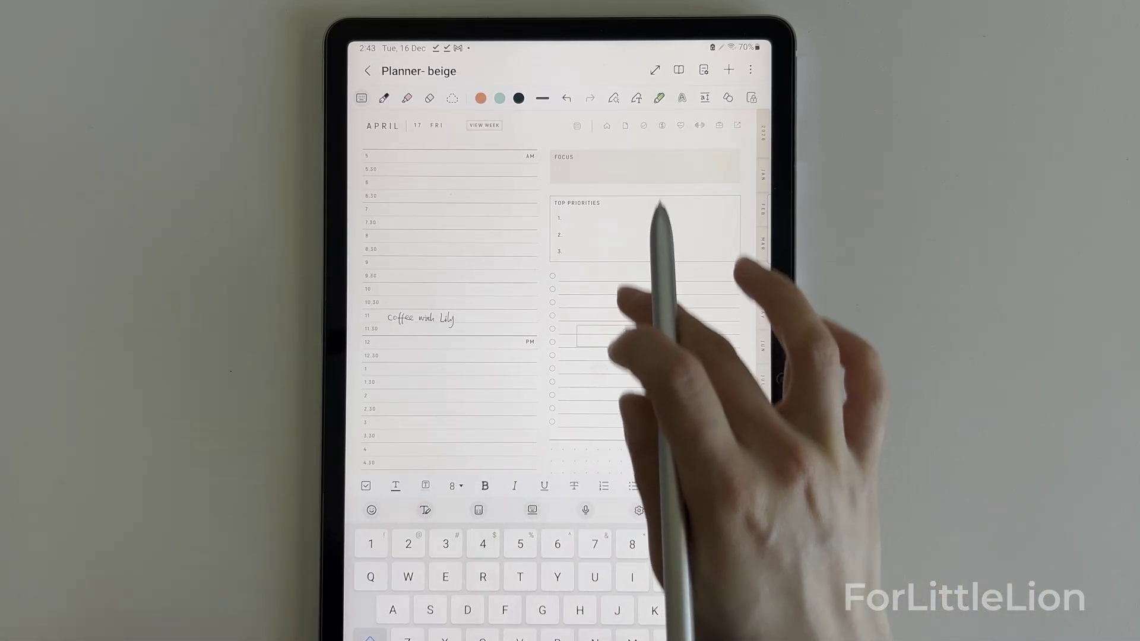
click(624, 175)
text(Digital planner tutori)
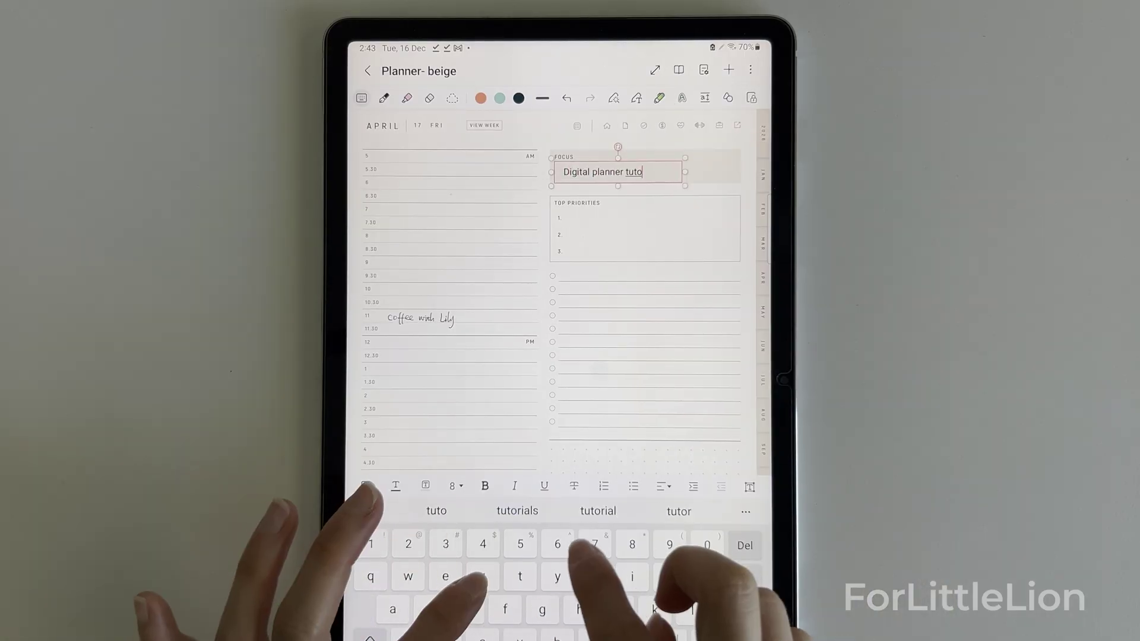
text(al)
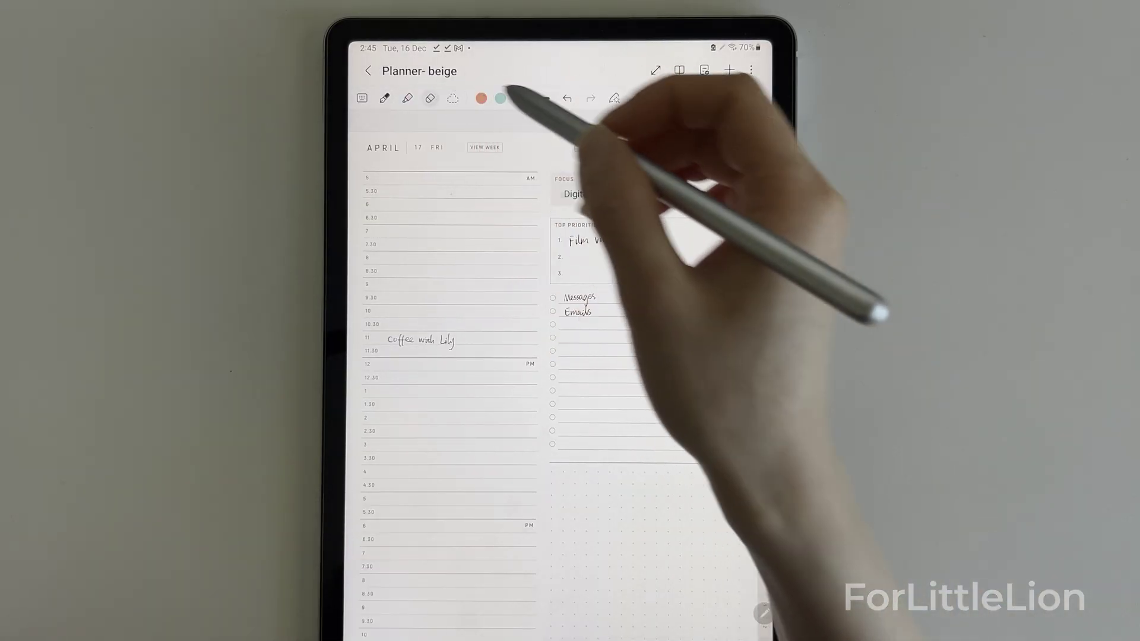
drag(624, 240, 582, 242)
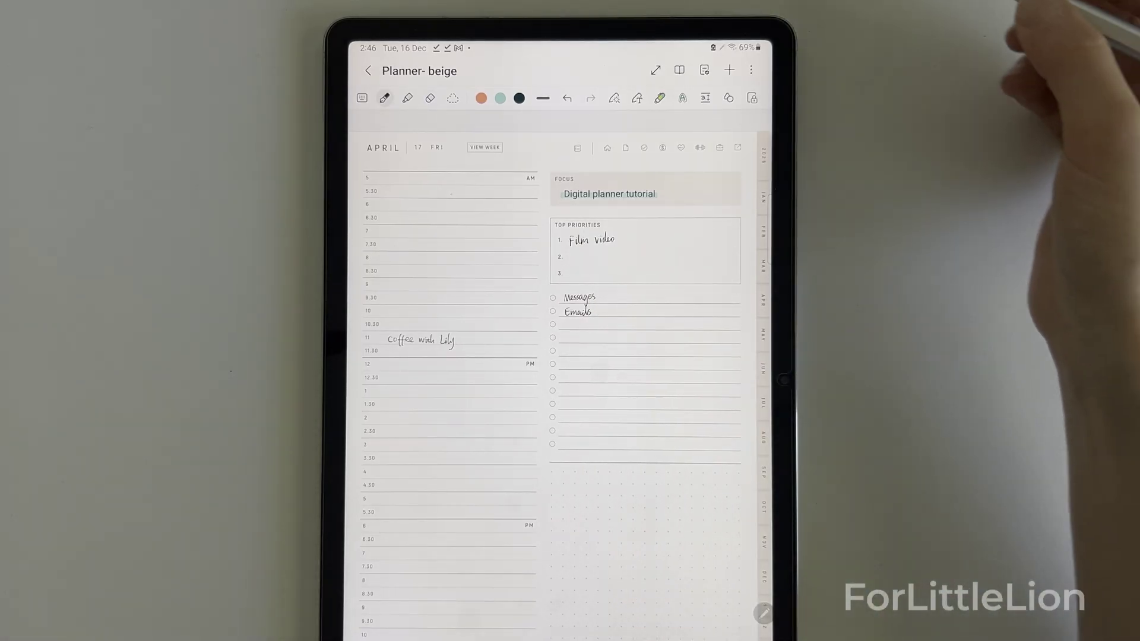
- Insert the 'believe in yourself' dinosaur photo from the Gallery
click(729, 70)
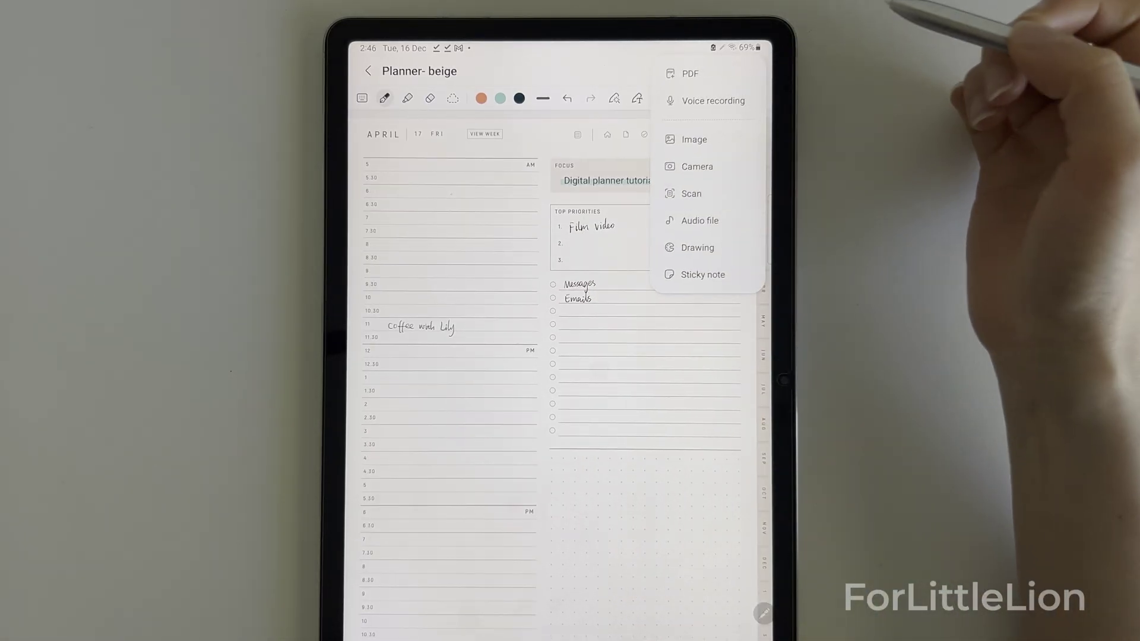
click(695, 139)
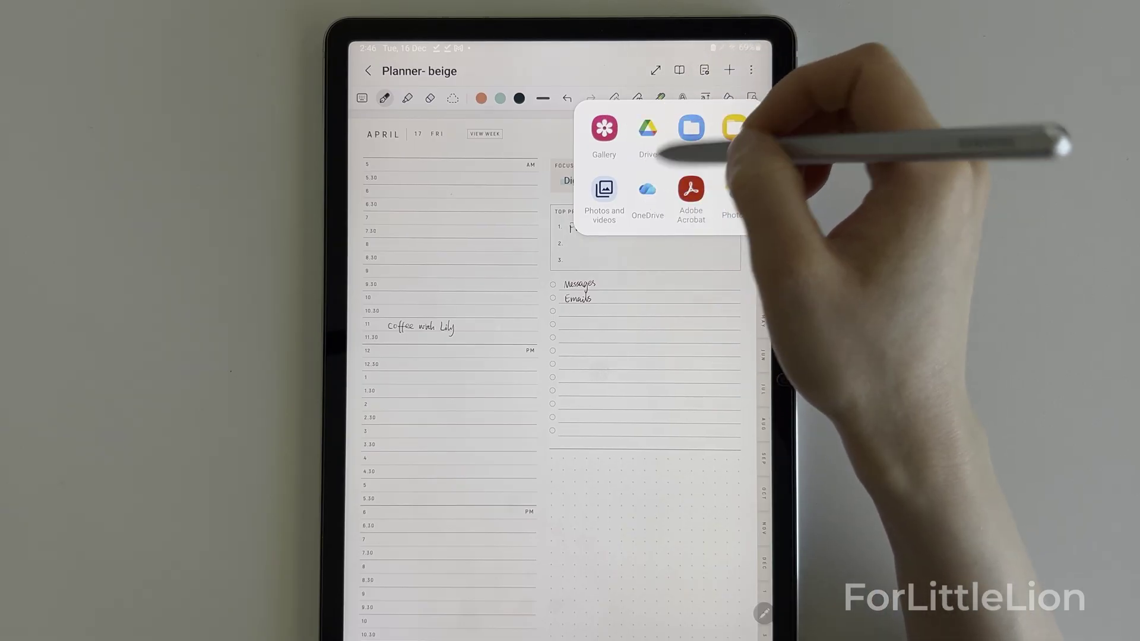
click(603, 127)
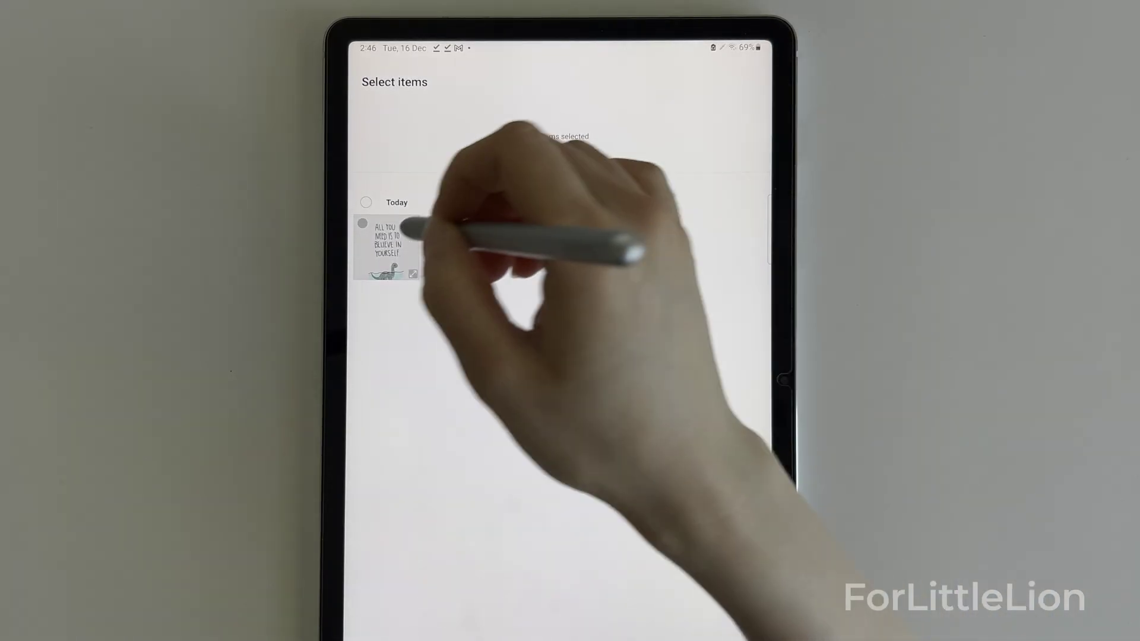
click(385, 247)
click(748, 81)
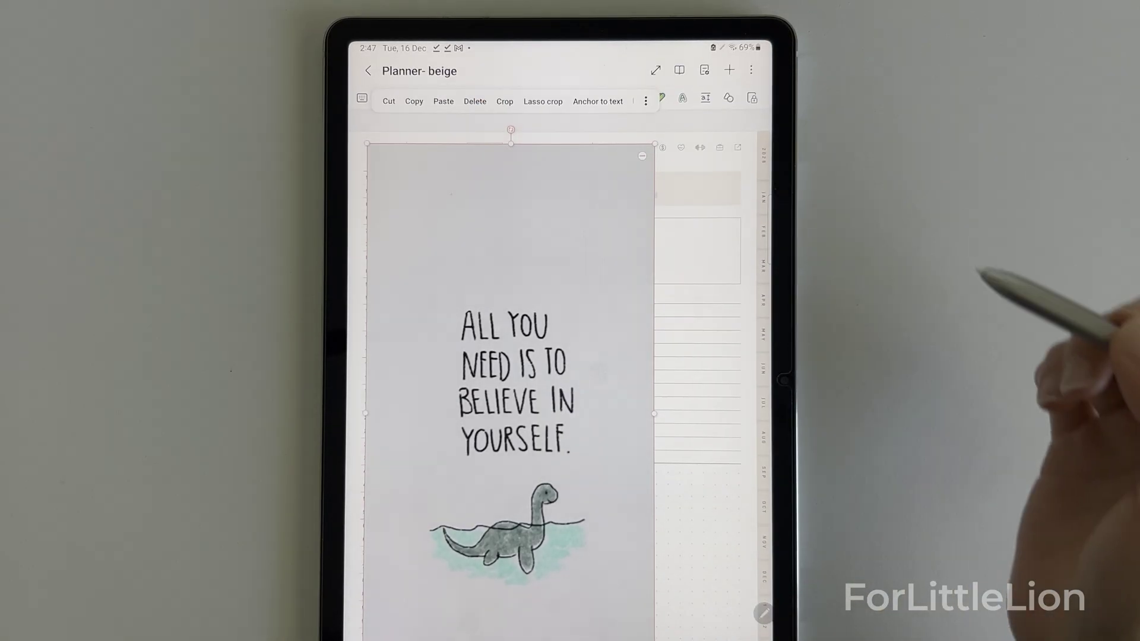
- Shrink the dinosaur picture, shift it right, and crop it tightly around the quote
drag(655, 144, 591, 267)
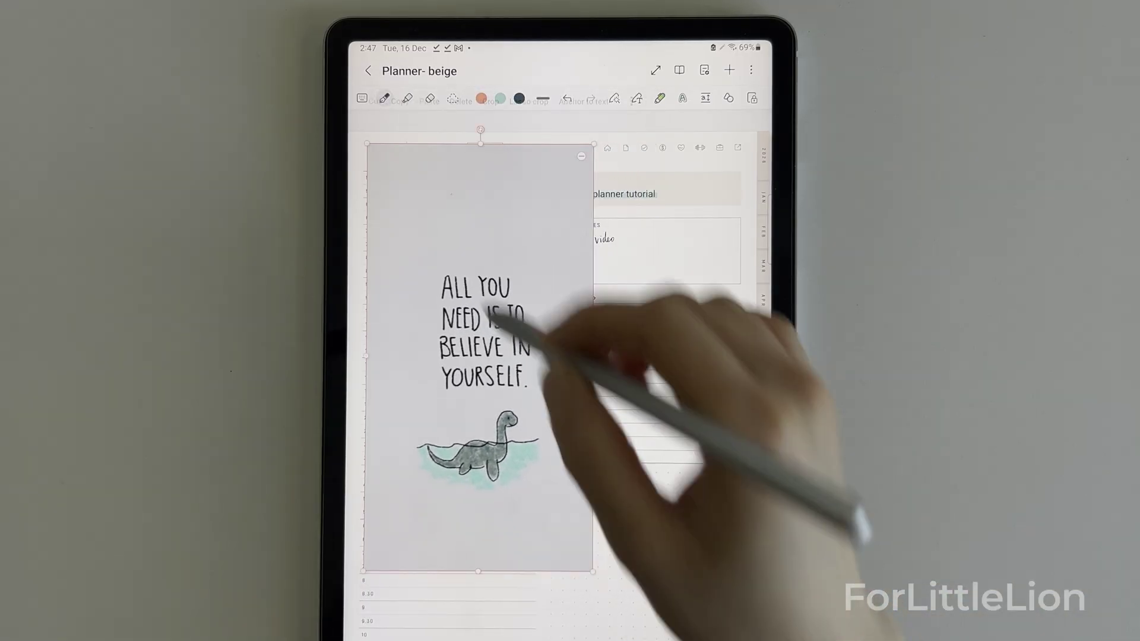
drag(481, 356, 553, 401)
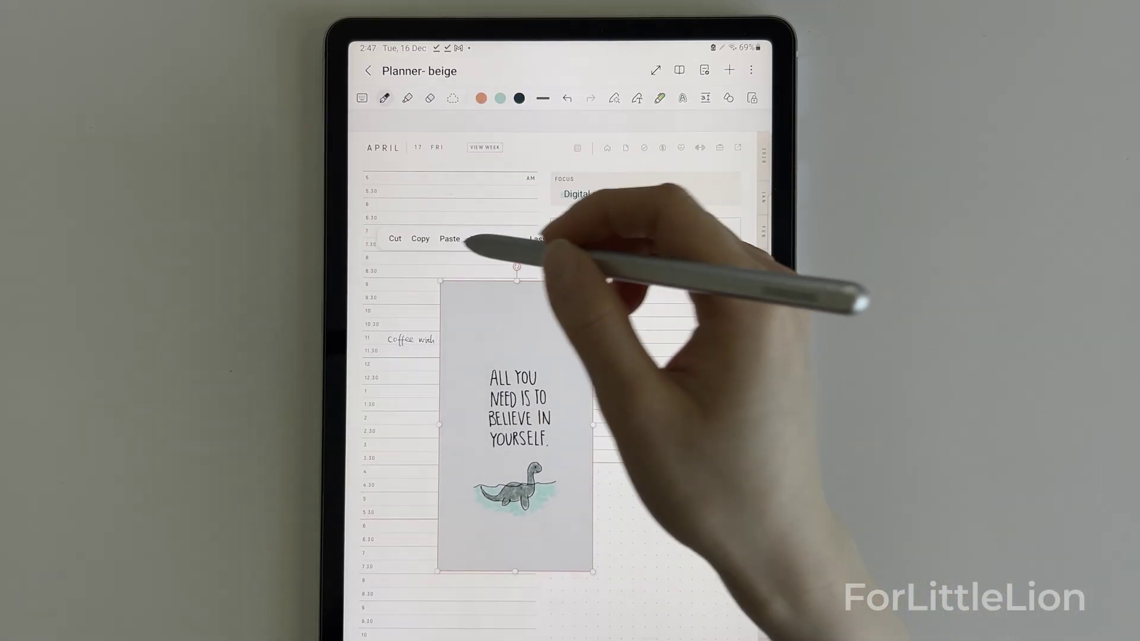
click(515, 238)
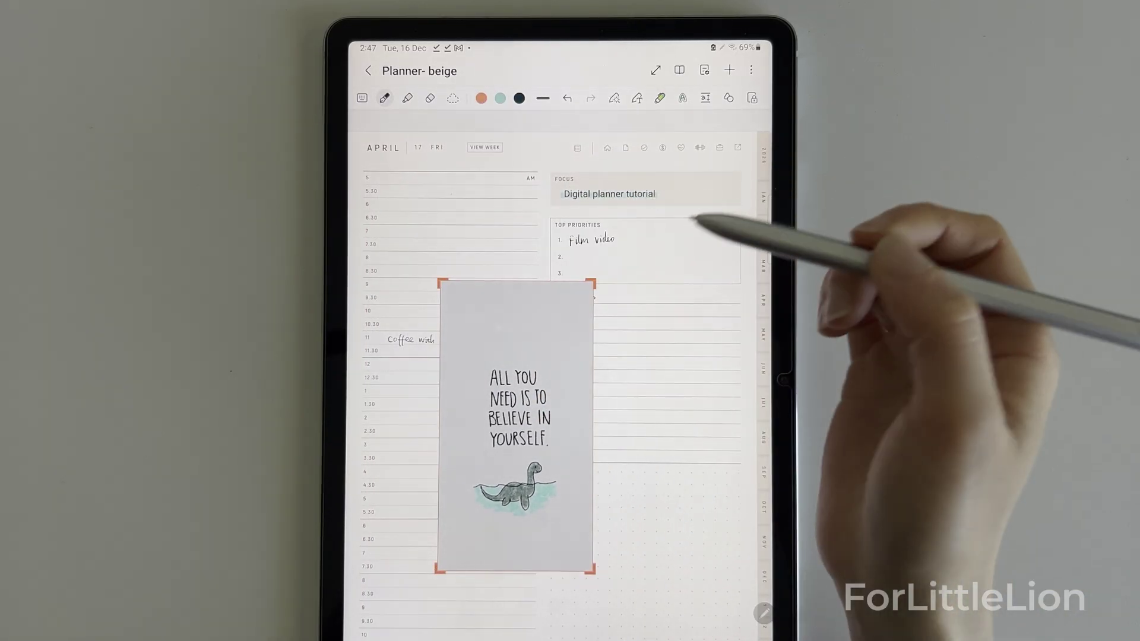
drag(581, 327, 586, 348)
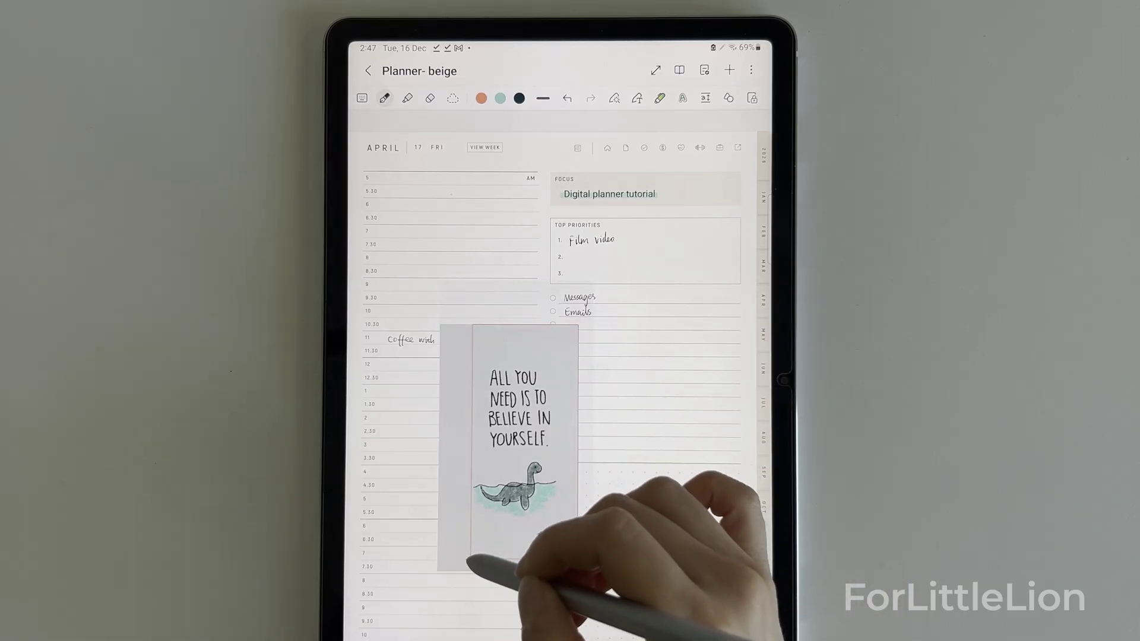
click(657, 445)
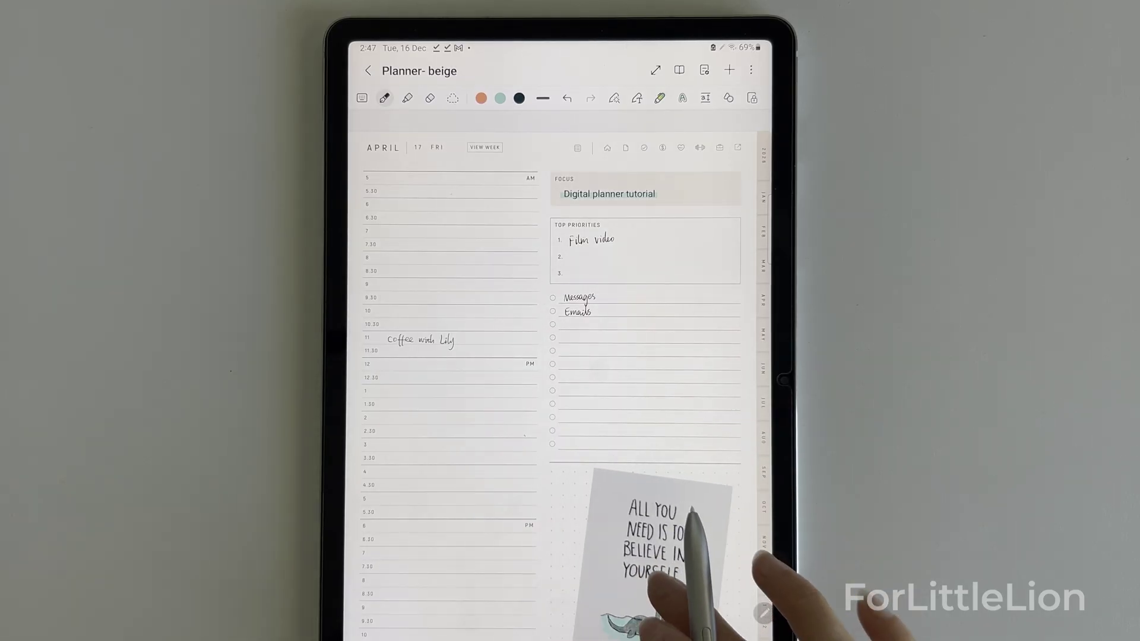
- Straighten the picture and lasso-move the Coffee with Lily entry to the 2:30 slot
drag(693, 514, 705, 518)
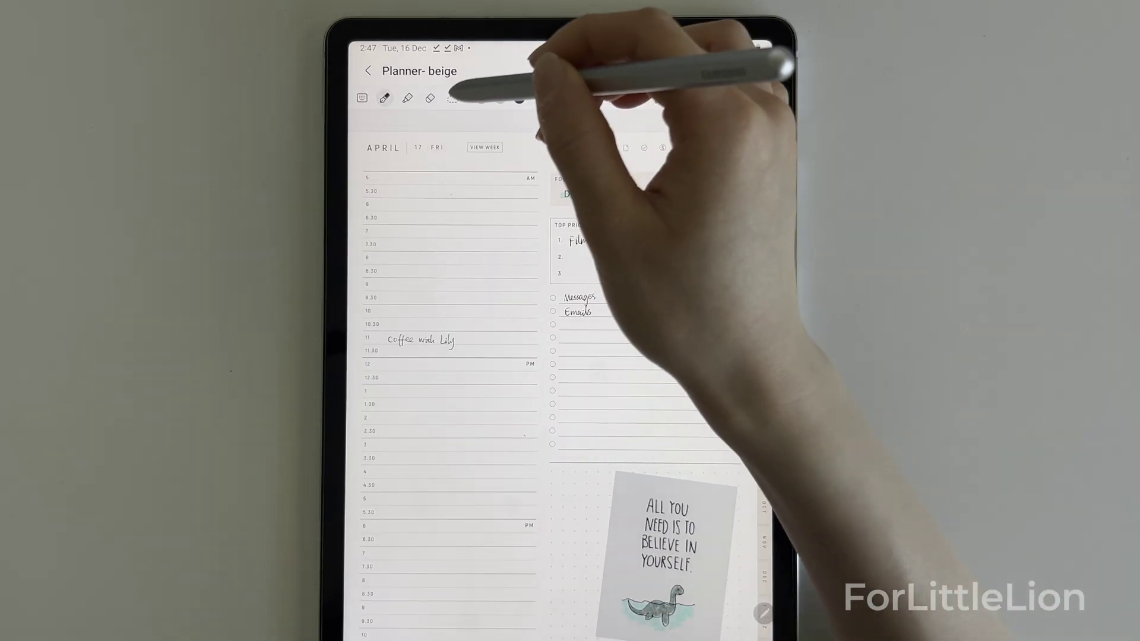
click(453, 98)
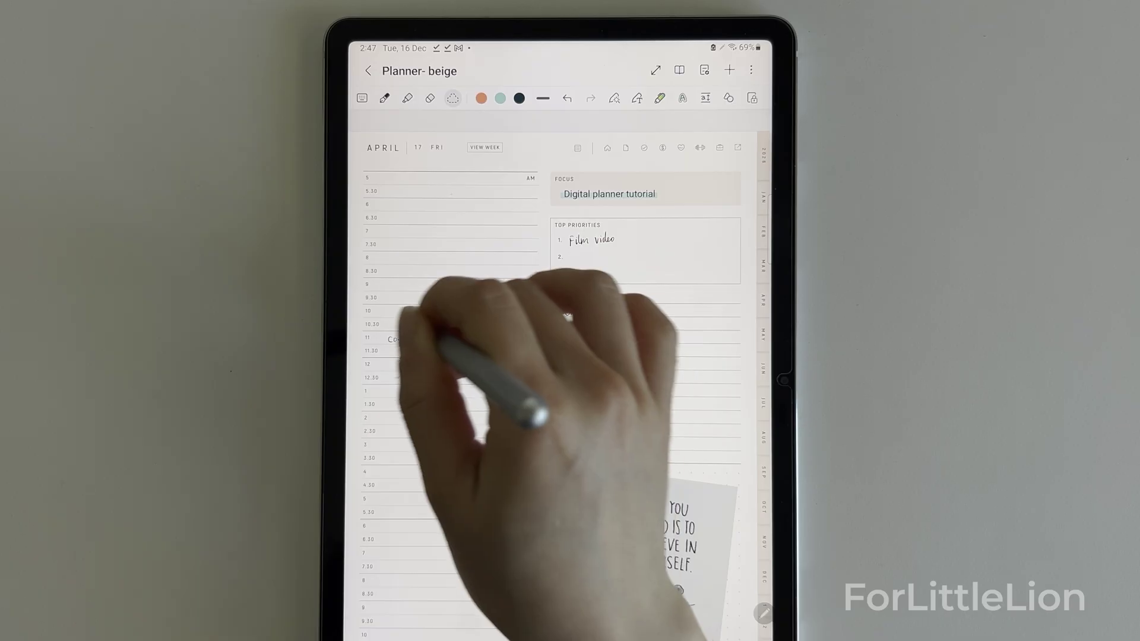
drag(405, 310, 485, 325)
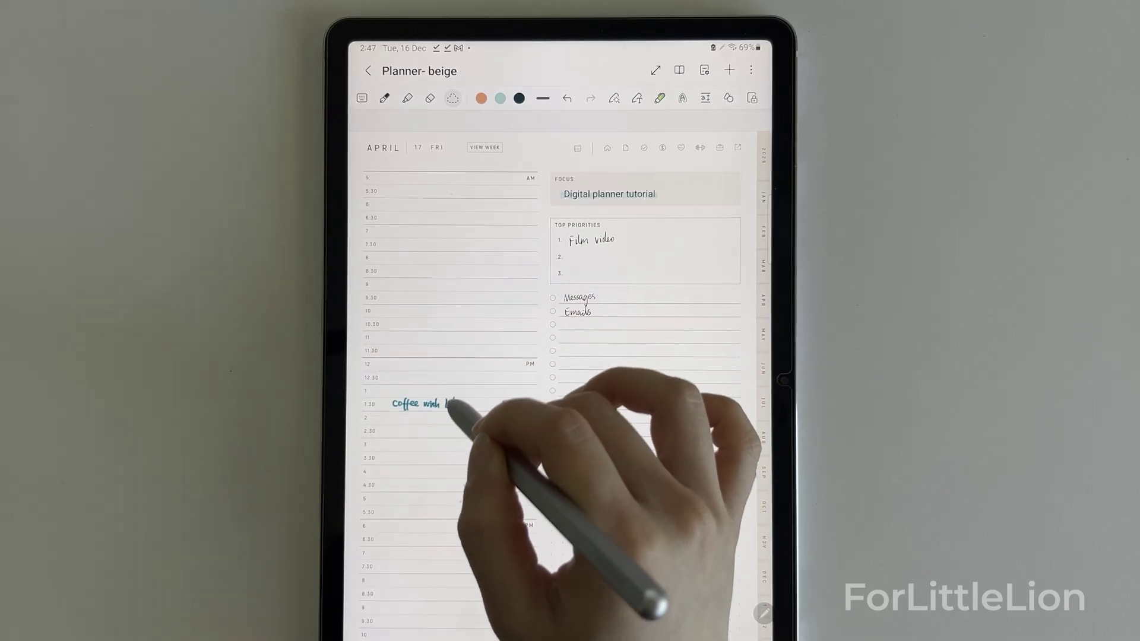
drag(447, 406, 451, 337)
drag(450, 376, 443, 437)
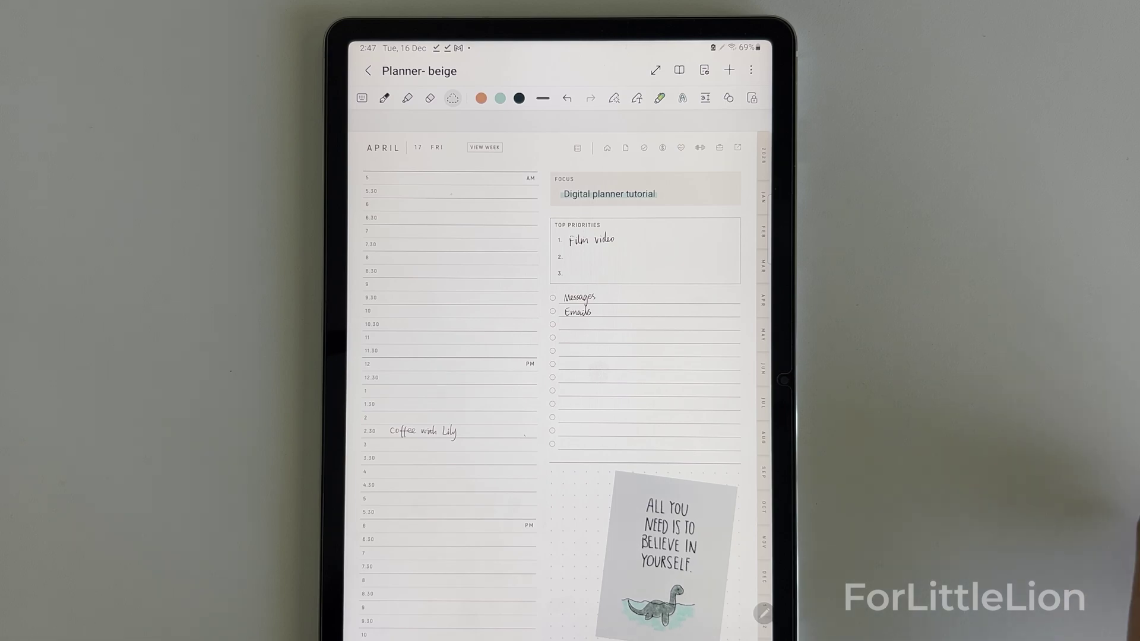
- Restyle the Coffee with Lily handwriting with a new colour and thinner size
drag(473, 416, 379, 433)
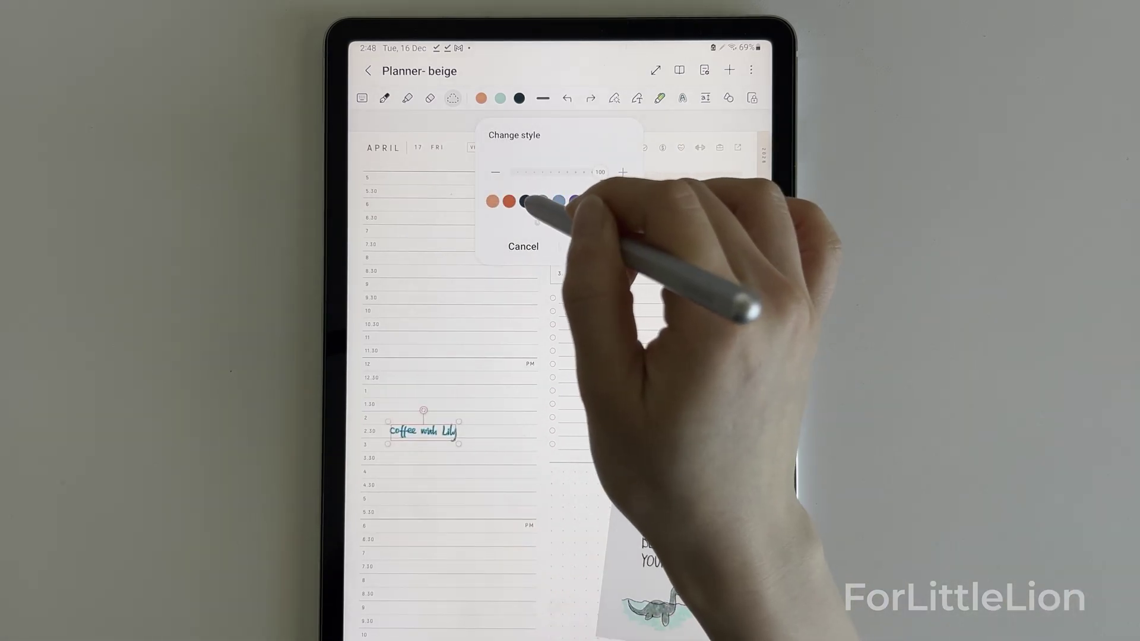
click(575, 202)
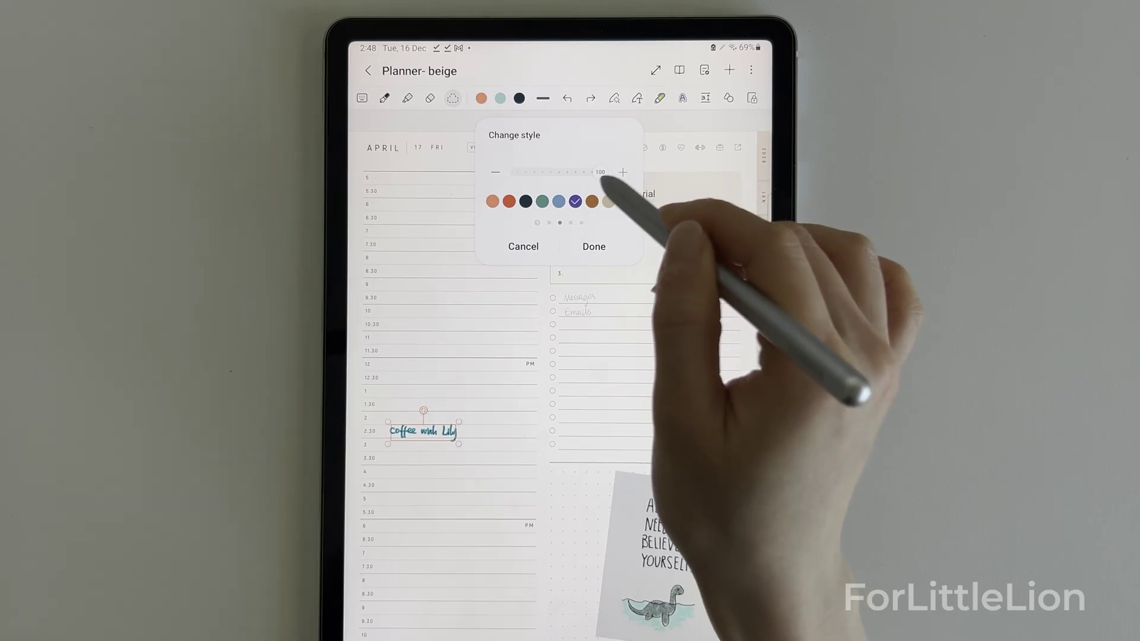
drag(598, 173, 531, 172)
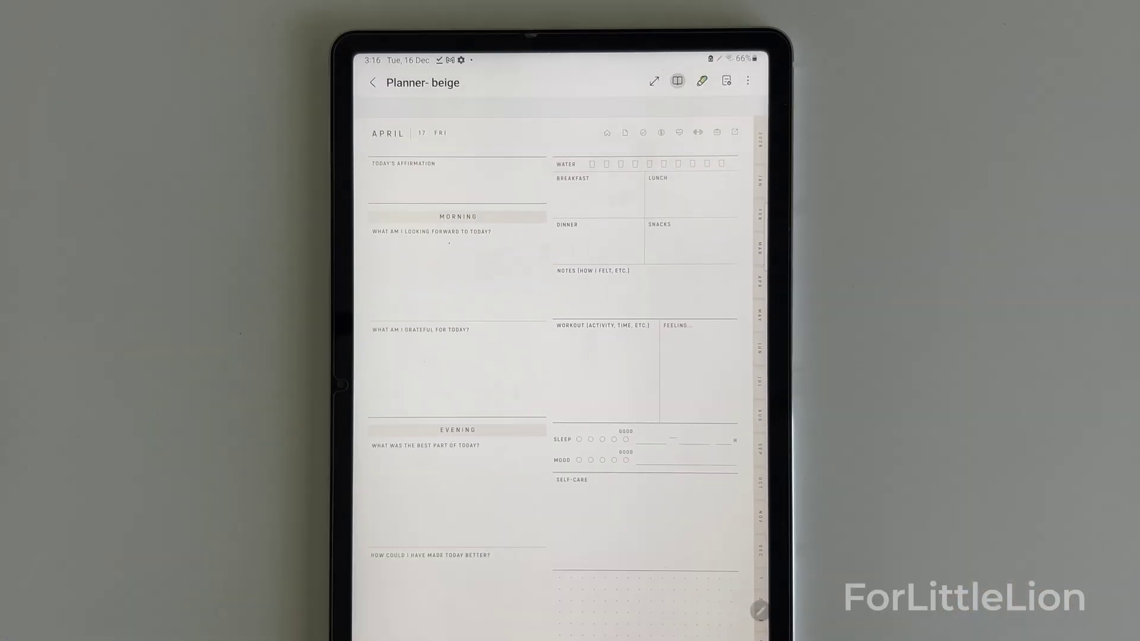
- Highlight the water glasses drunk today on the reflection page
click(702, 82)
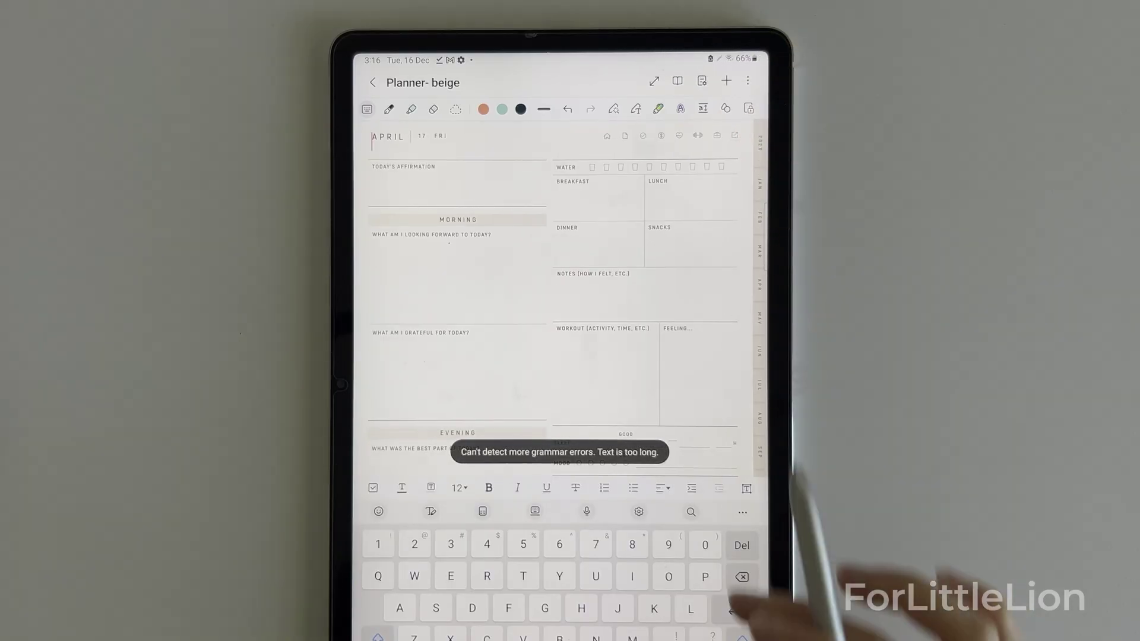
click(410, 109)
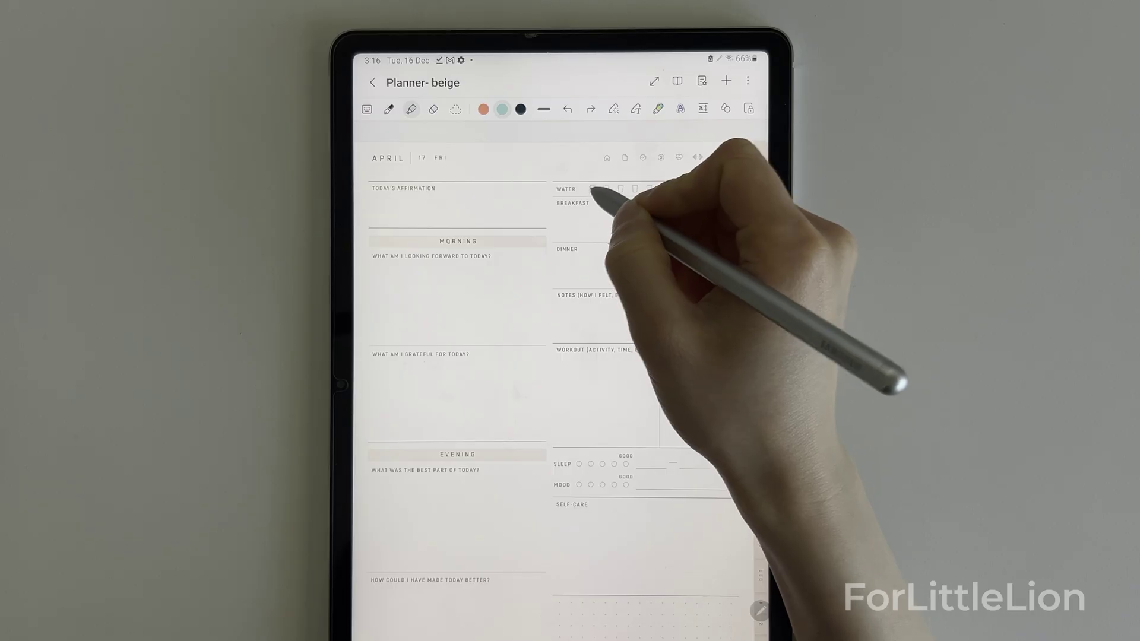
drag(603, 189, 610, 189)
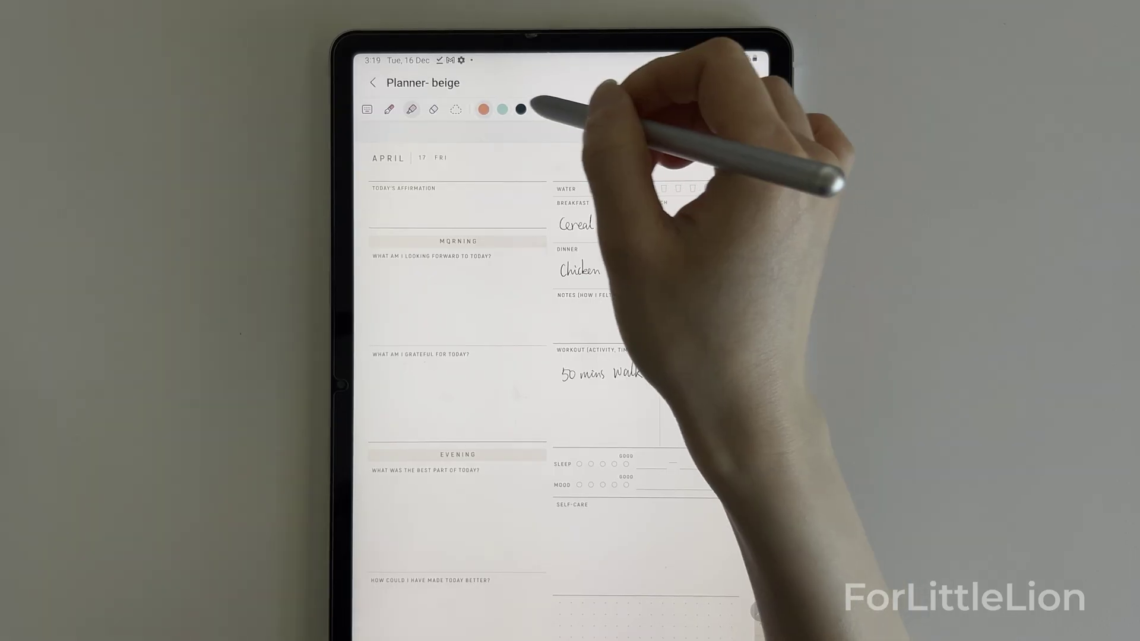
- Highlight the SLEEP tracker circles in blue
click(483, 110)
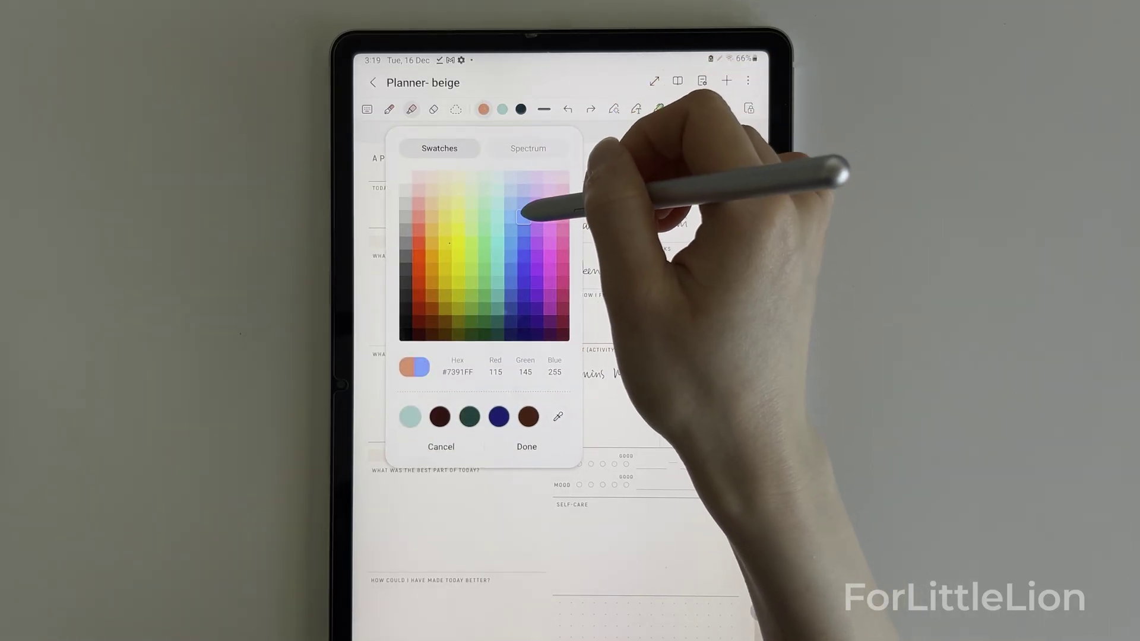
click(527, 447)
mouse_move(596, 457)
mouse_down()
mouse_move(626, 465)
mouse_move(591, 487)
mouse_move(616, 488)
mouse_up()
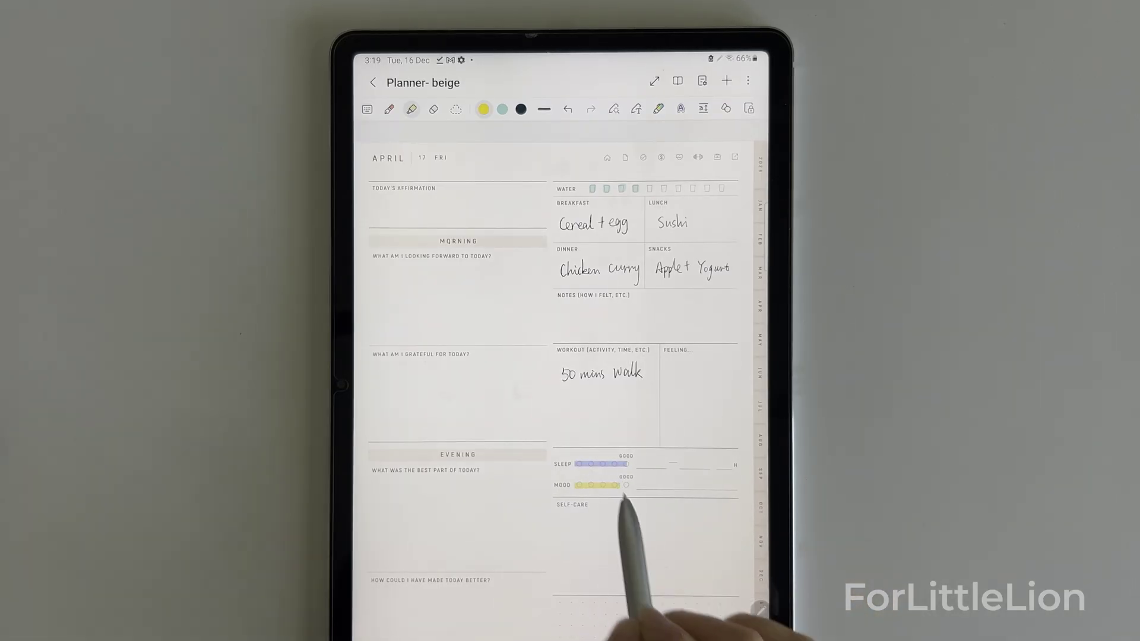